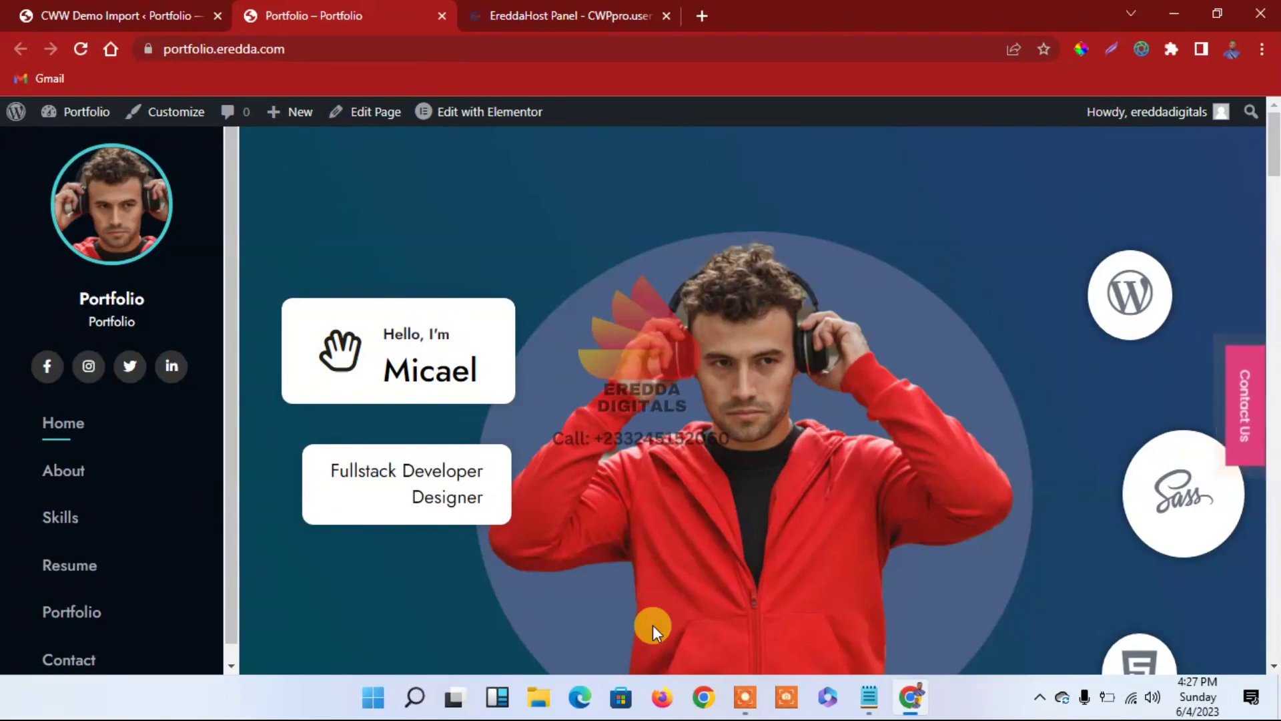
Load portfolio.ereddahost.xyz in a new tab beside the Portfolio tab, then return to Portfolio
{"action": "left_click", "coordinate": [703, 14]}
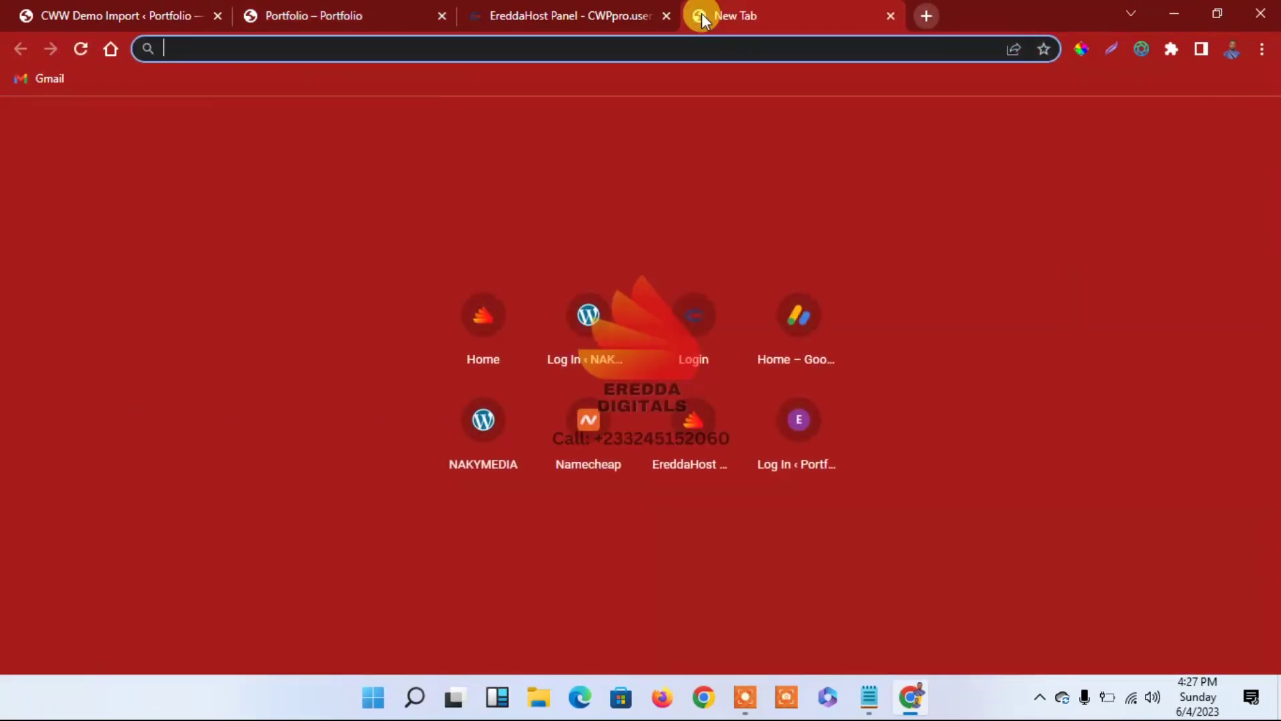
{"action": "type", "text": "po"}
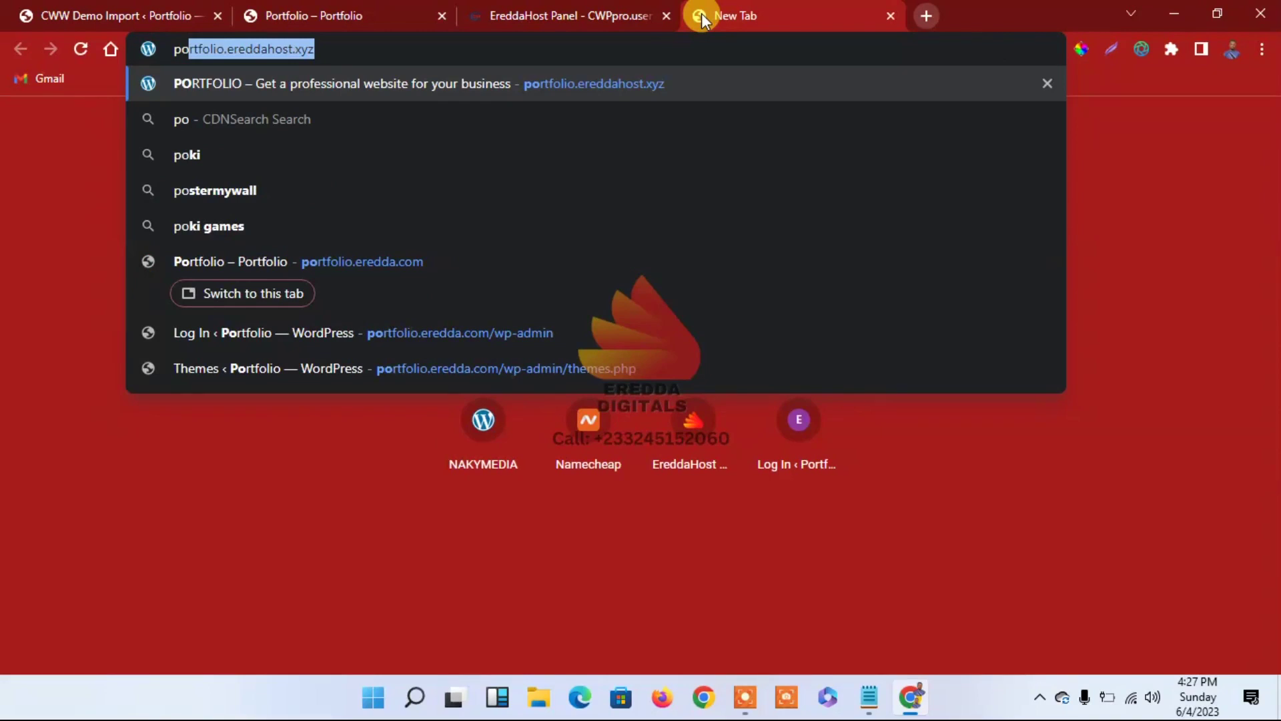
{"action": "key", "text": "Return"}
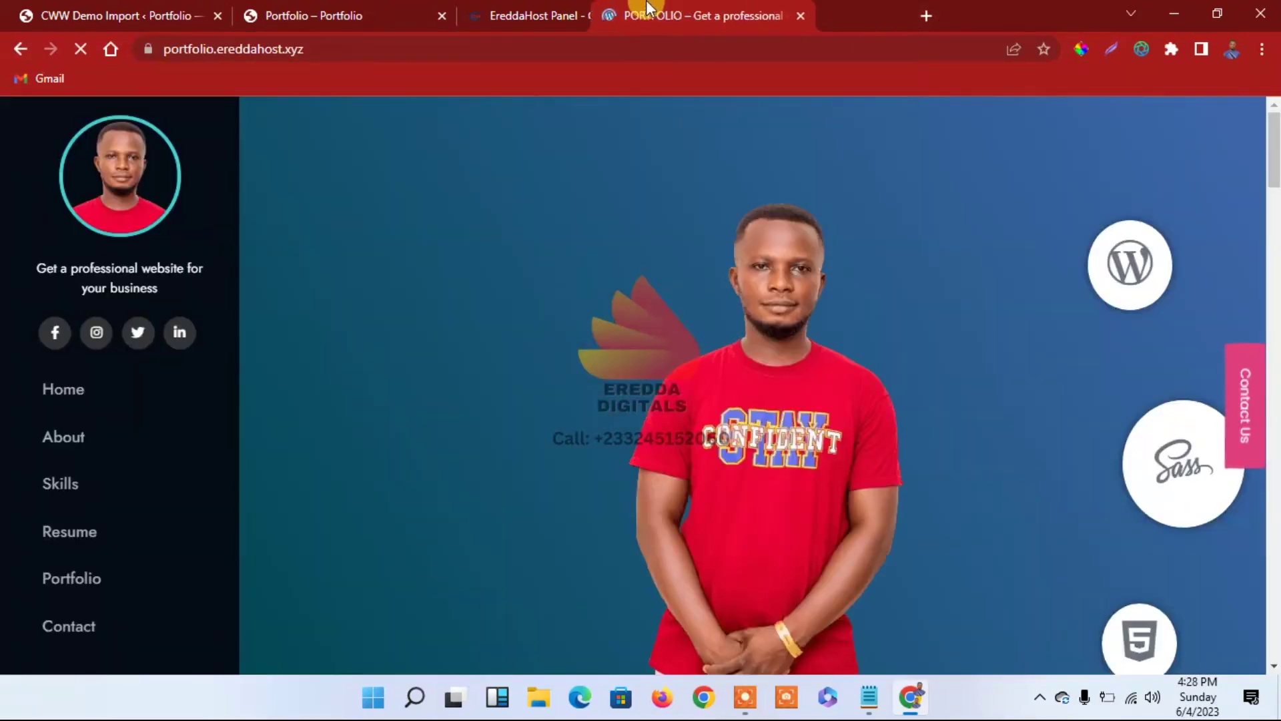
{"action": "left_click_drag", "start_coordinate": [646, 7], "coordinate": [529, 9]}
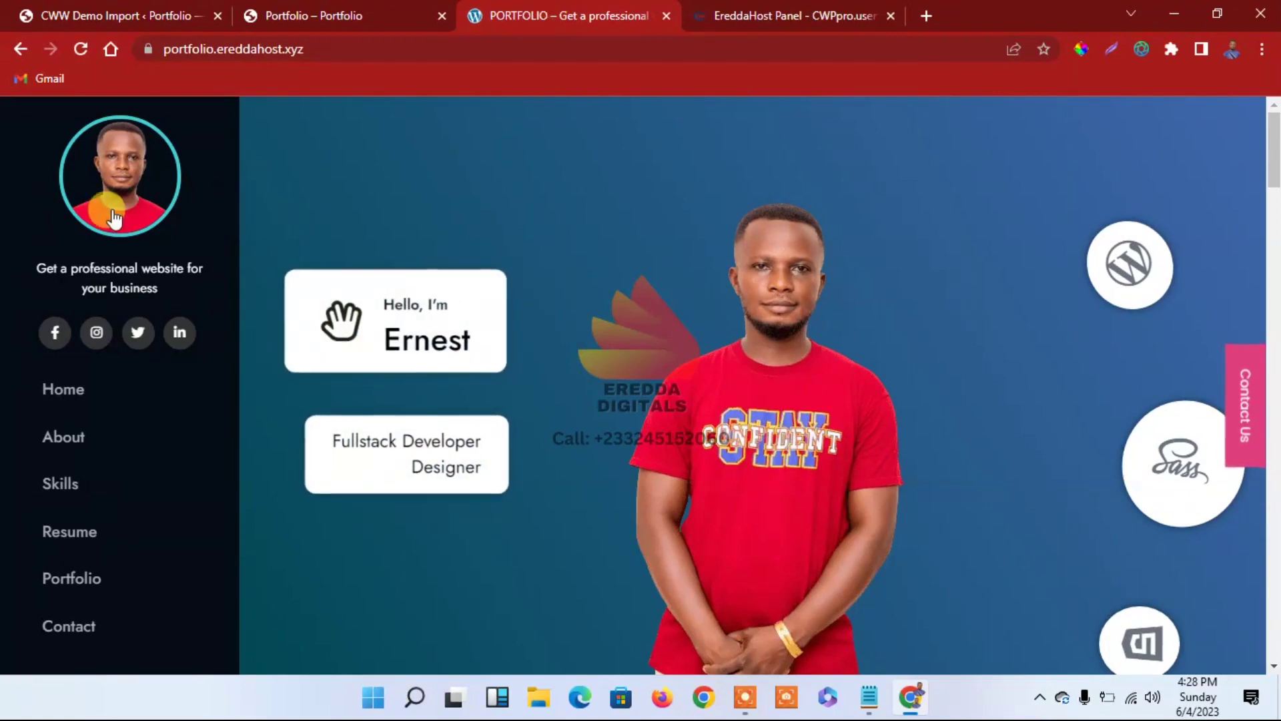
{"action": "left_click", "coordinate": [334, 8]}
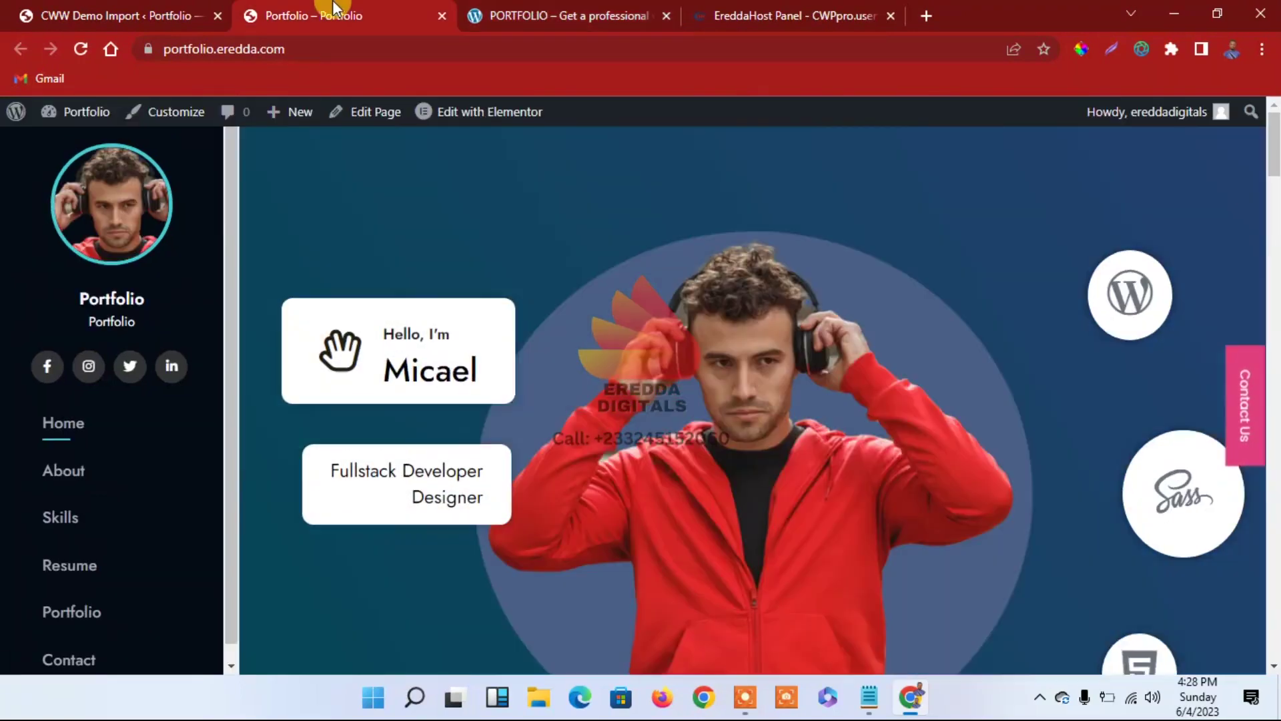
Open the Customizer and look through the Header Options and Header Image panels
{"action": "left_click", "coordinate": [188, 121]}
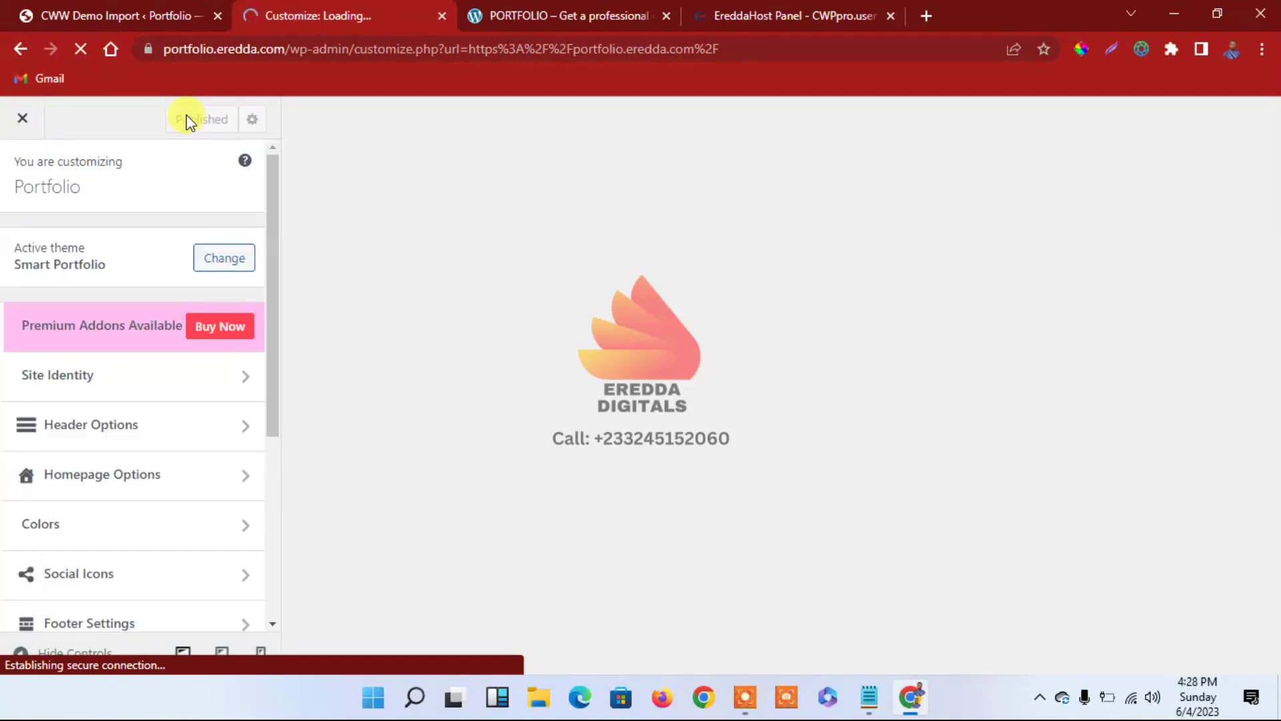
{"action": "mouse_move", "coordinate": [274, 288]}
{"action": "left_mouse_down"}
{"action": "mouse_move", "coordinate": [274, 455]}
{"action": "mouse_move", "coordinate": [307, 587]}
{"action": "mouse_move", "coordinate": [295, 390]}
{"action": "mouse_move", "coordinate": [277, 323]}
{"action": "left_mouse_up"}
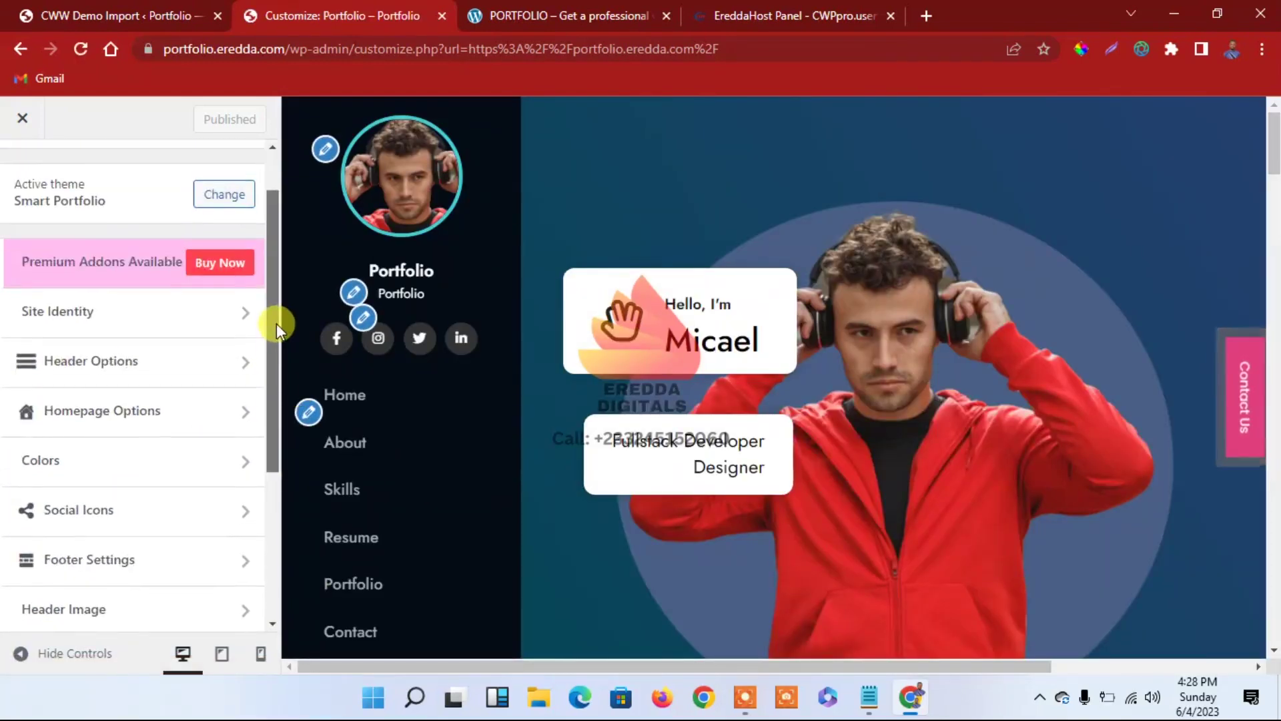
{"action": "left_click", "coordinate": [138, 368]}
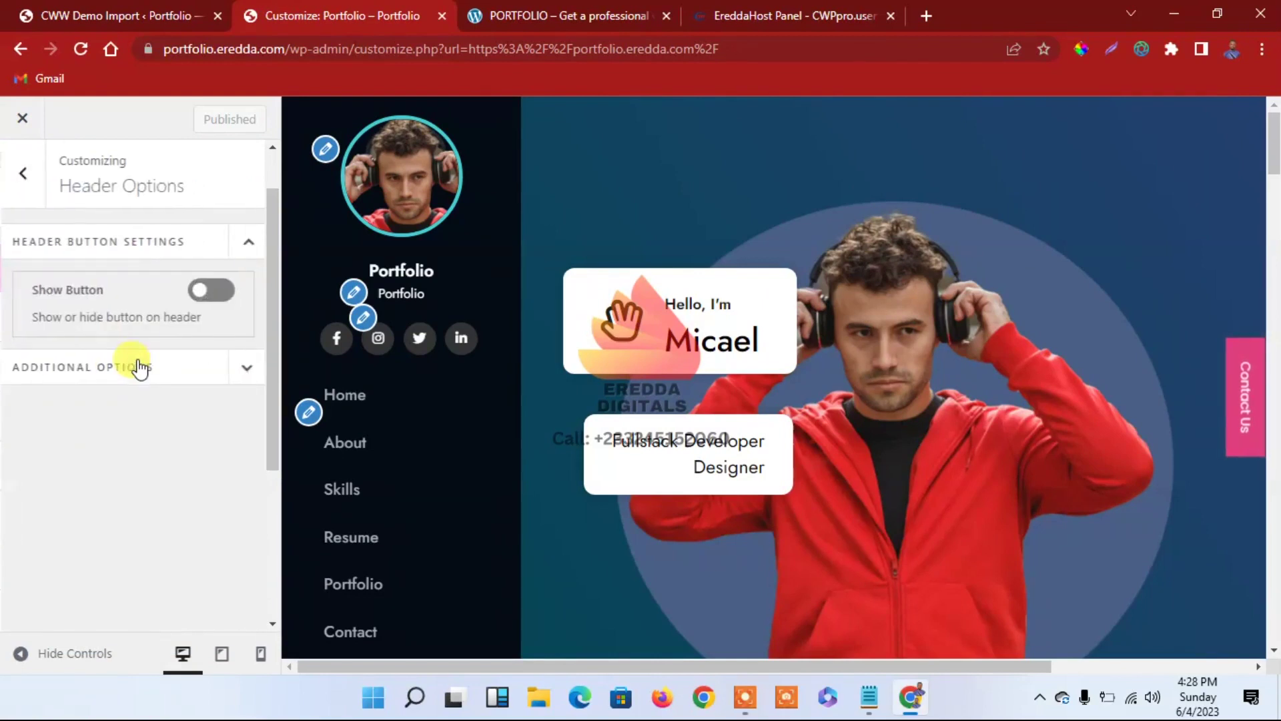
{"action": "left_click", "coordinate": [26, 175]}
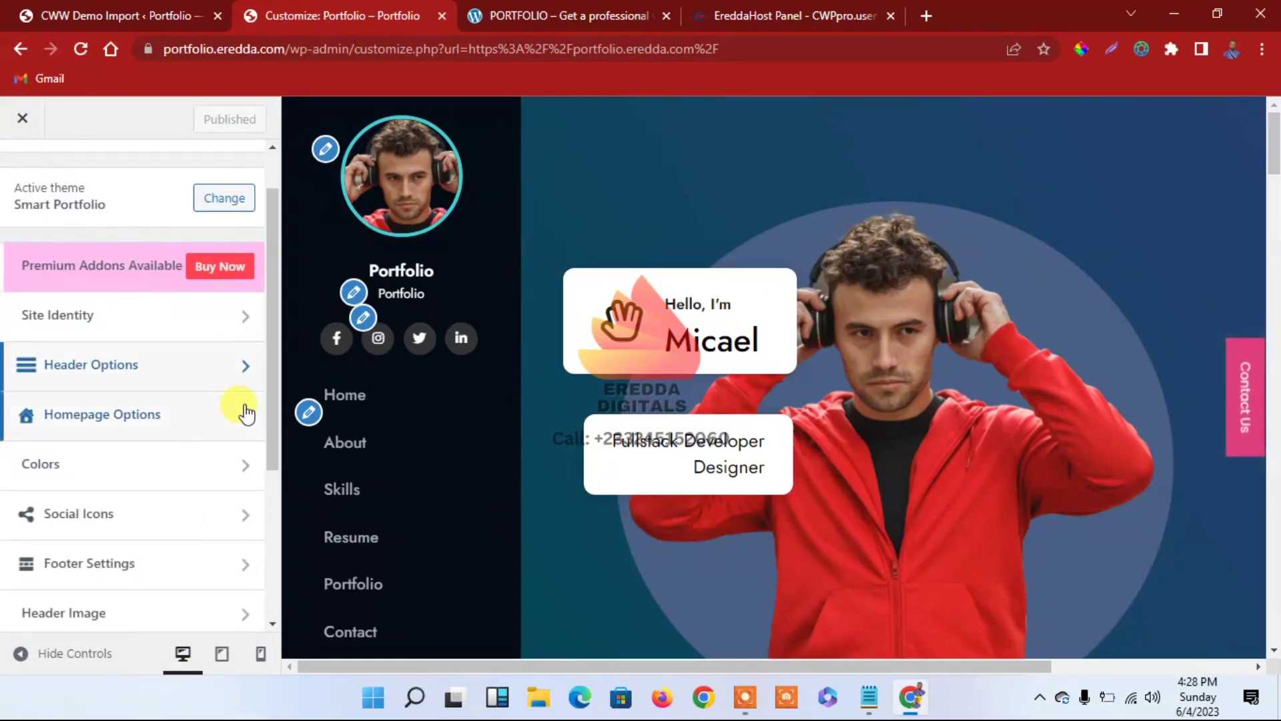
{"action": "left_click_drag", "start_coordinate": [278, 426], "coordinate": [286, 531]}
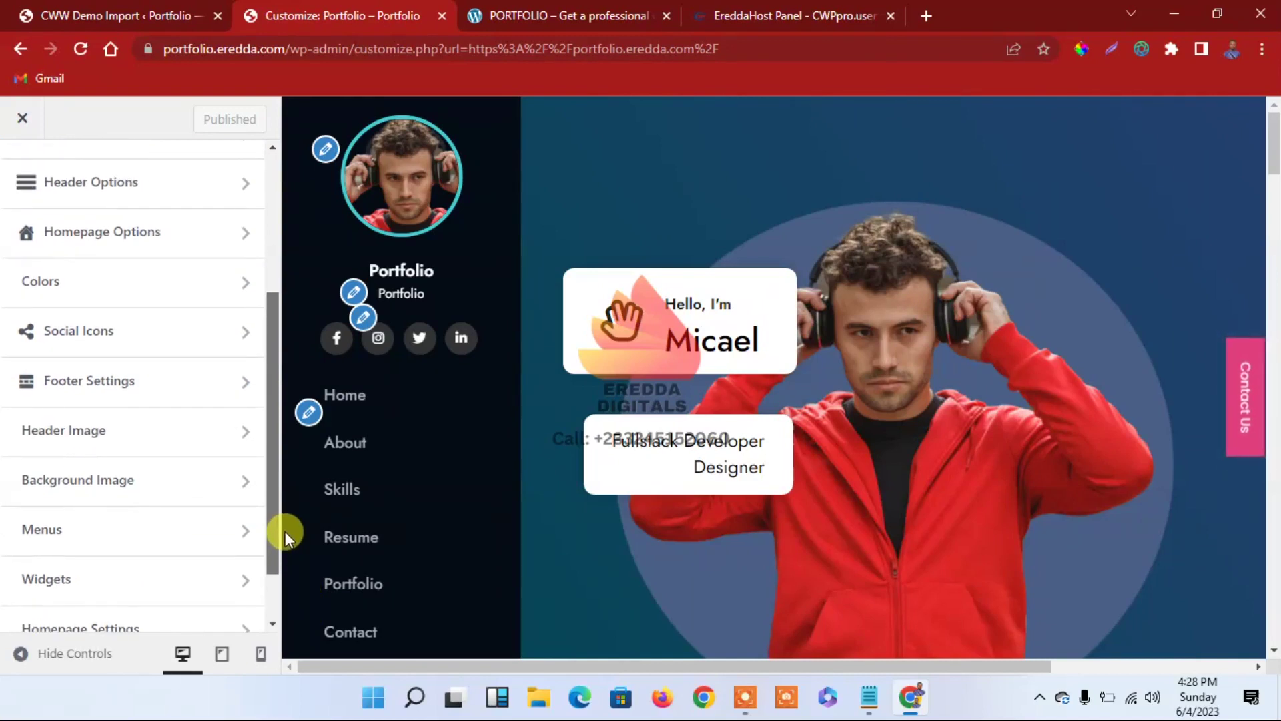
{"action": "left_click", "coordinate": [87, 431]}
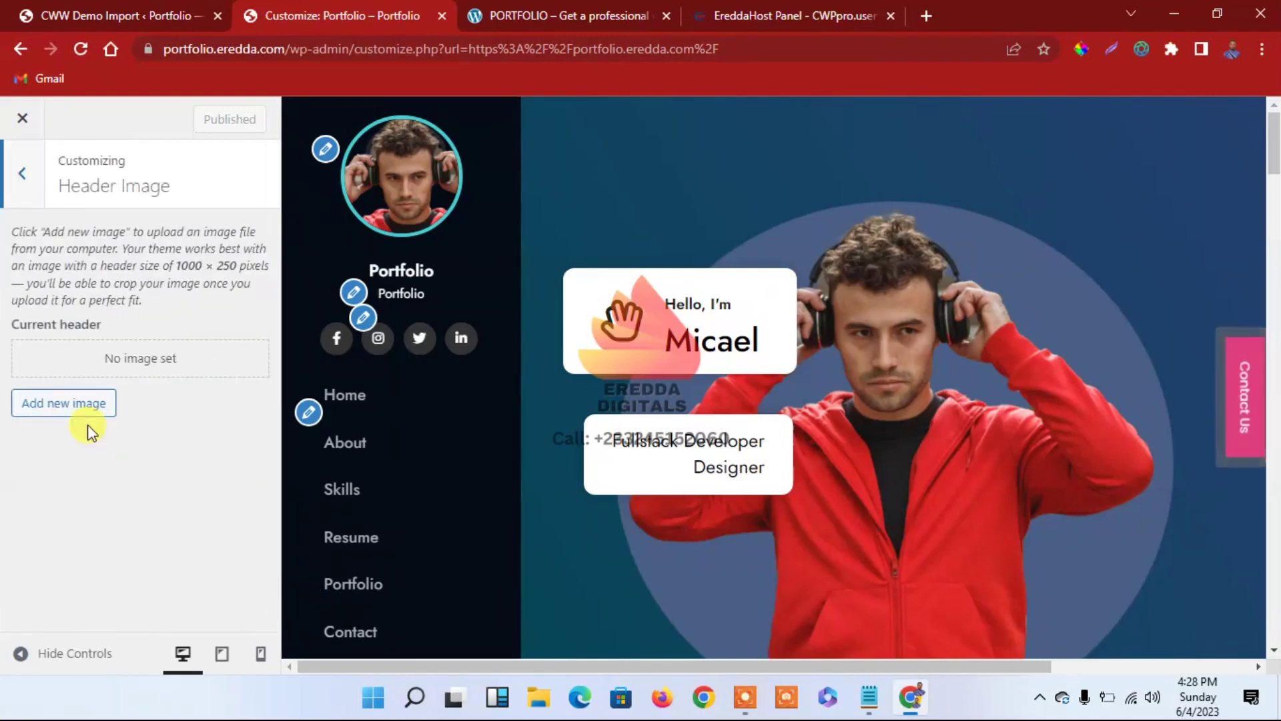
{"action": "left_click", "coordinate": [22, 174]}
Review the Homepage Options' Main Banner and Service Section settings, then return to the main list
{"action": "scroll", "coordinate": [275, 507], "scroll_direction": "down", "scroll_amount": 1}
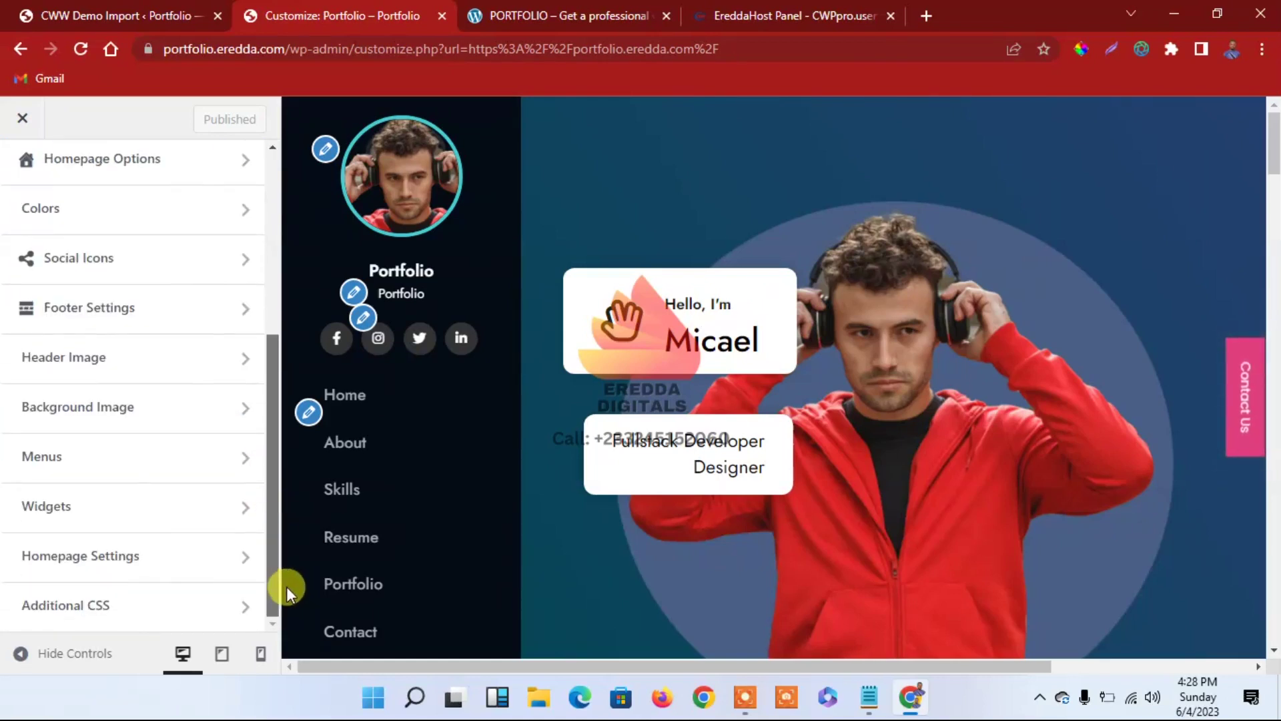
{"action": "left_click_drag", "start_coordinate": [277, 506], "coordinate": [273, 389]}
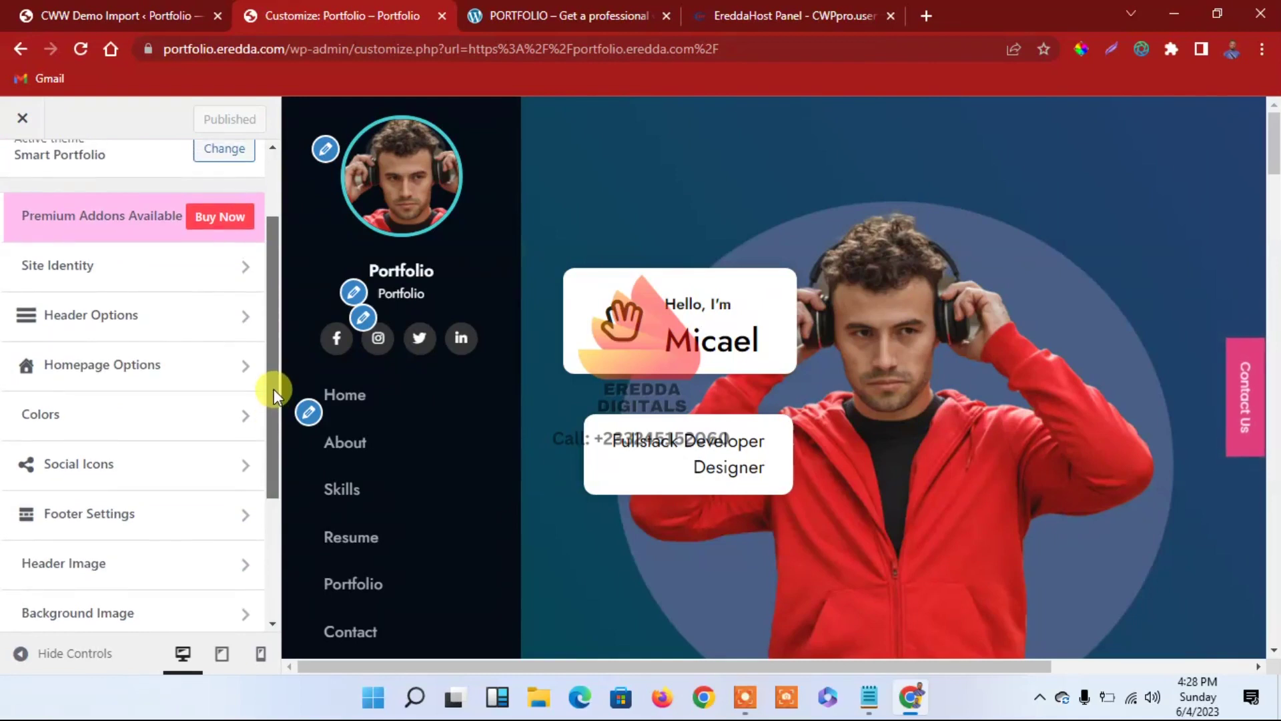
{"action": "left_click", "coordinate": [171, 370]}
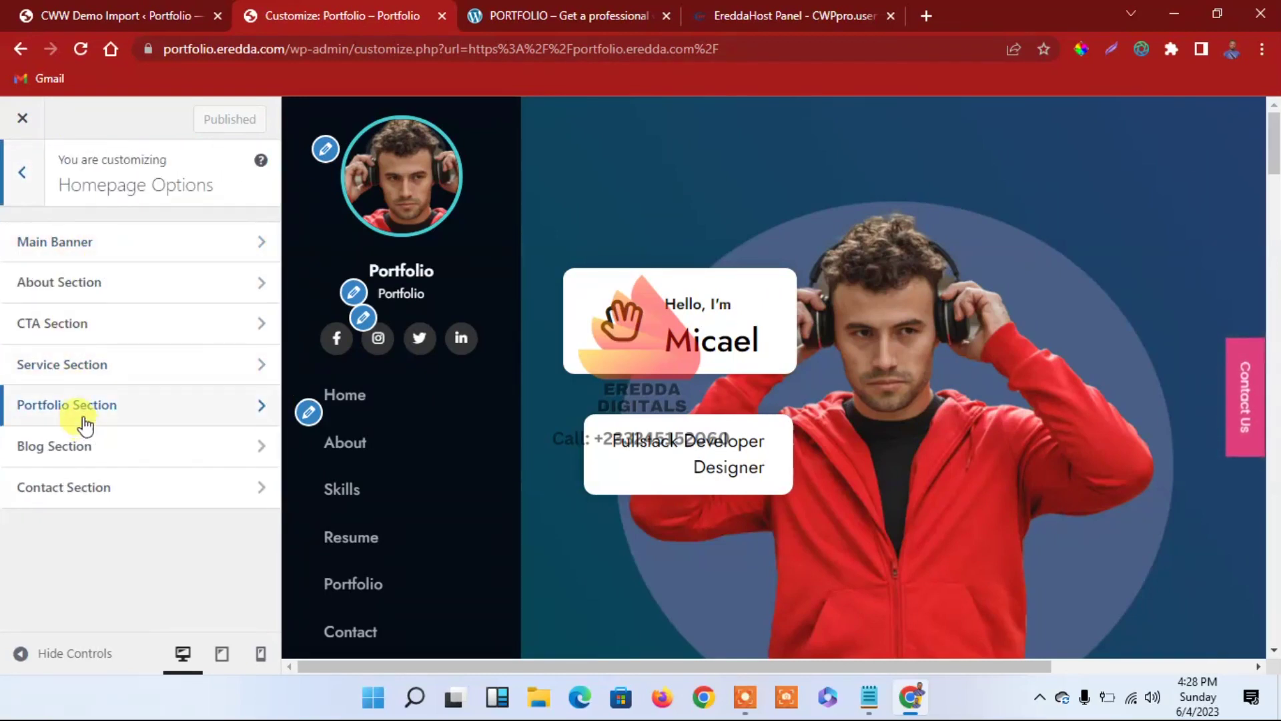
{"action": "left_click", "coordinate": [72, 246]}
{"action": "left_click", "coordinate": [20, 179]}
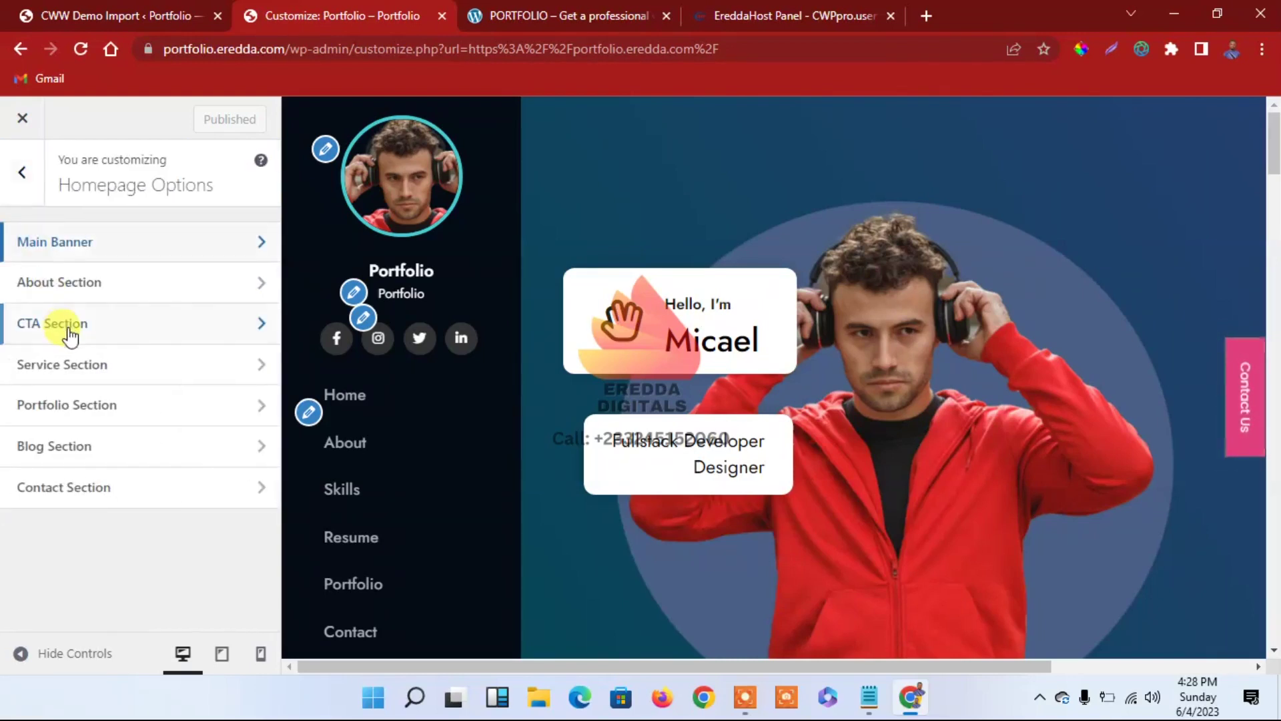
{"action": "left_click", "coordinate": [84, 367]}
{"action": "left_click", "coordinate": [30, 189]}
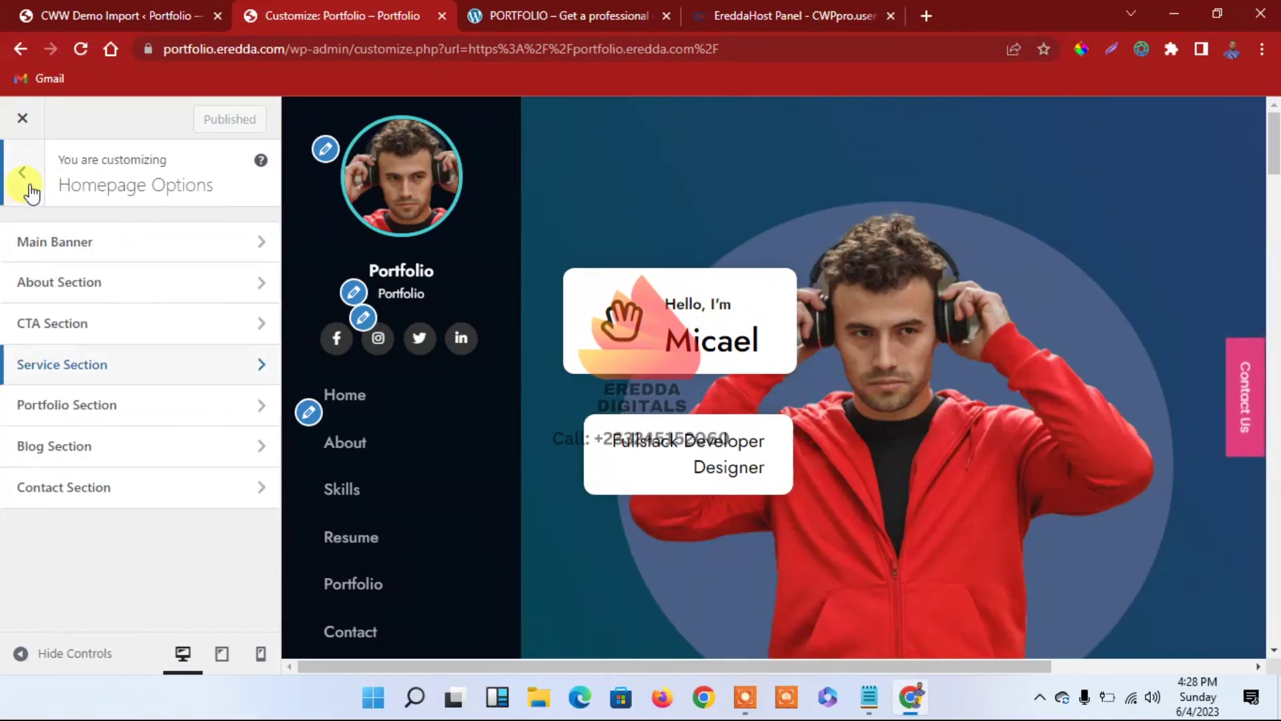
{"action": "left_click", "coordinate": [31, 192]}
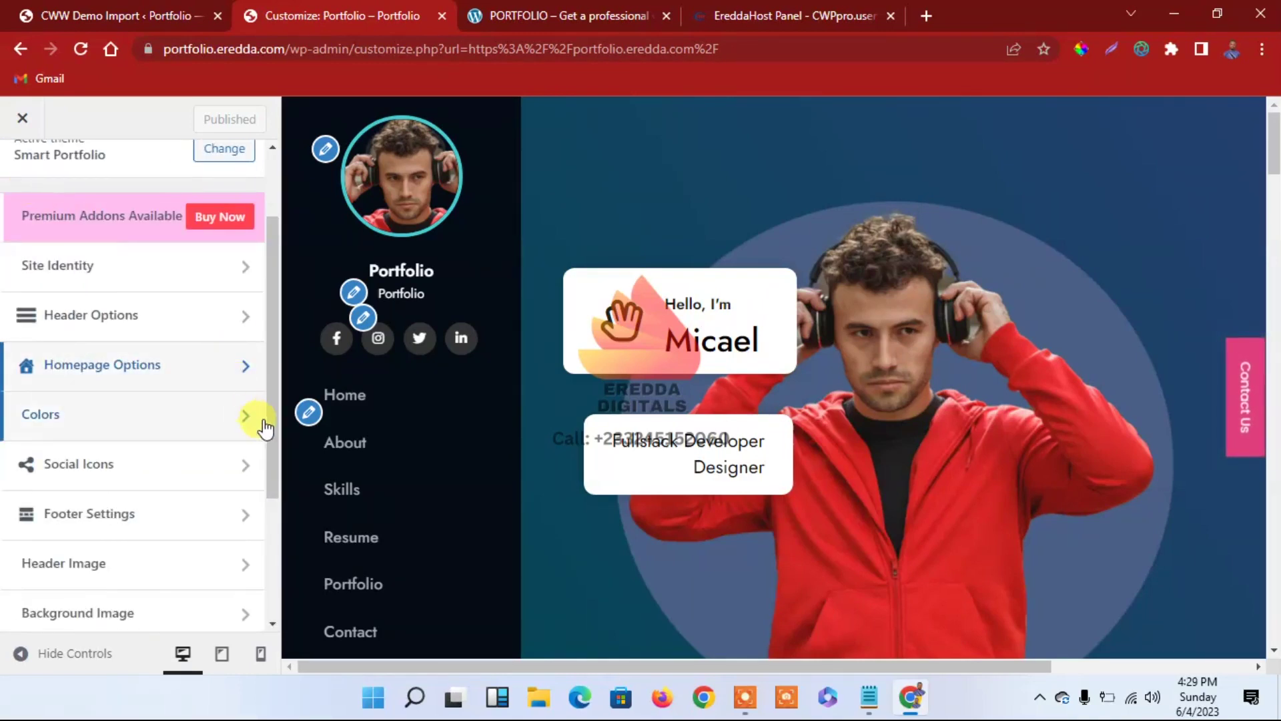
{"action": "left_click_drag", "start_coordinate": [274, 431], "coordinate": [264, 387]}
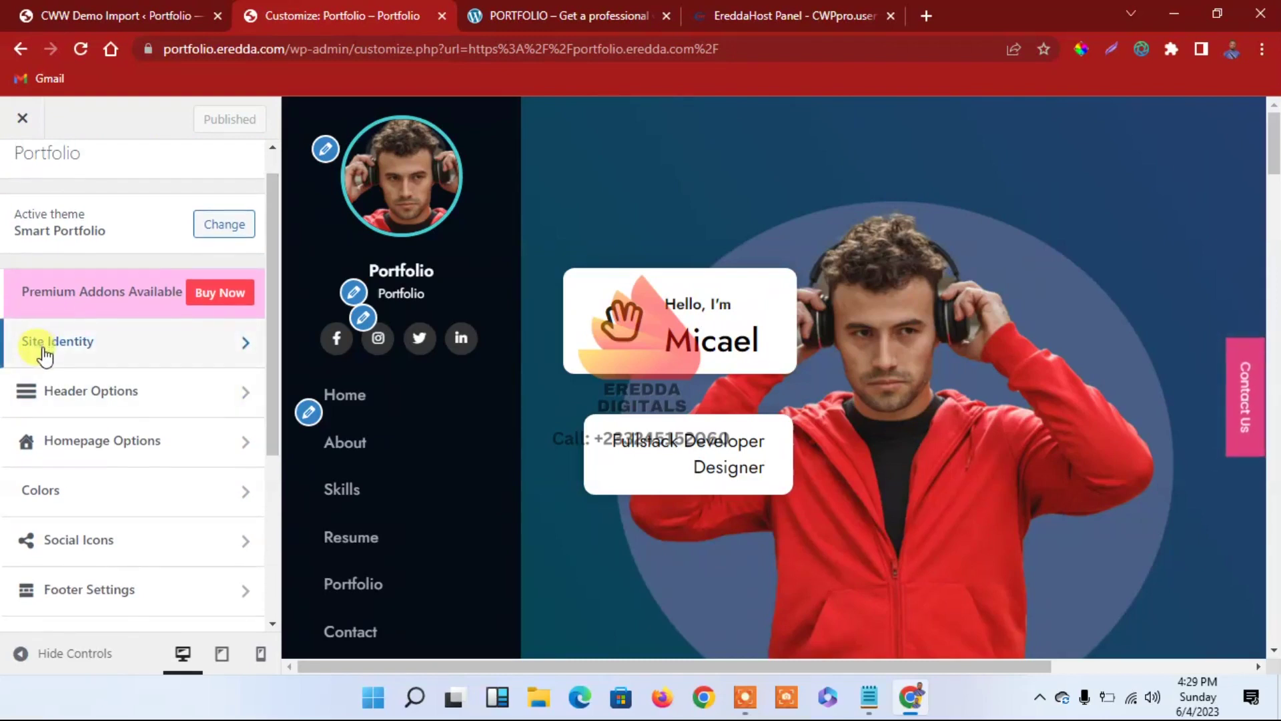
In Site Identity, start replacing the site logo by uploading a new image
{"action": "left_click", "coordinate": [93, 347]}
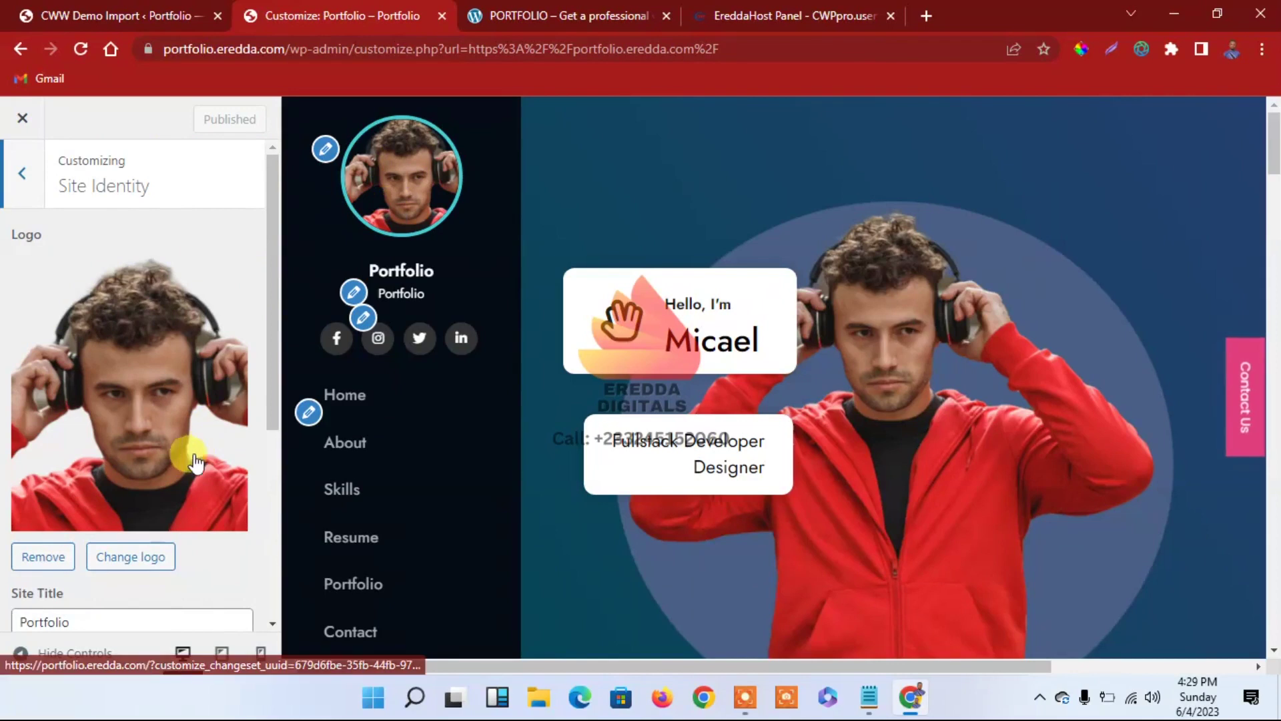
{"action": "left_click", "coordinate": [137, 562]}
{"action": "left_click", "coordinate": [146, 200]}
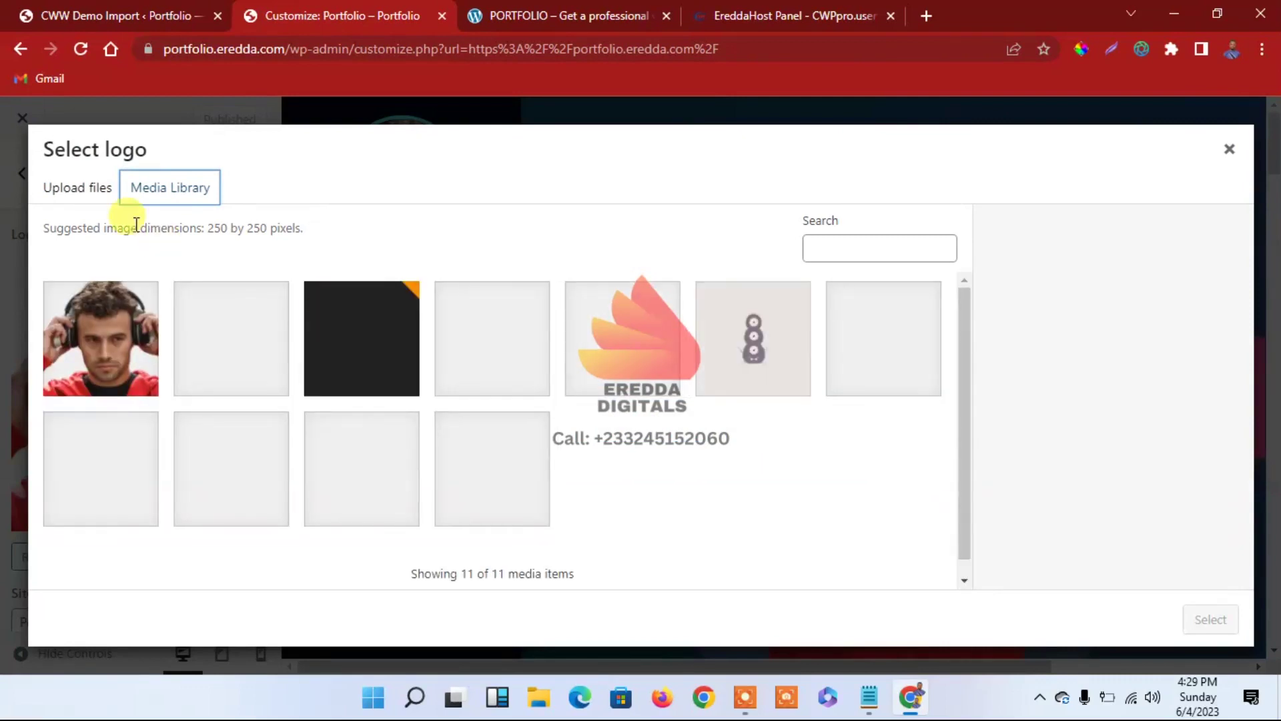
{"action": "left_click", "coordinate": [93, 188]}
{"action": "left_click", "coordinate": [622, 427]}
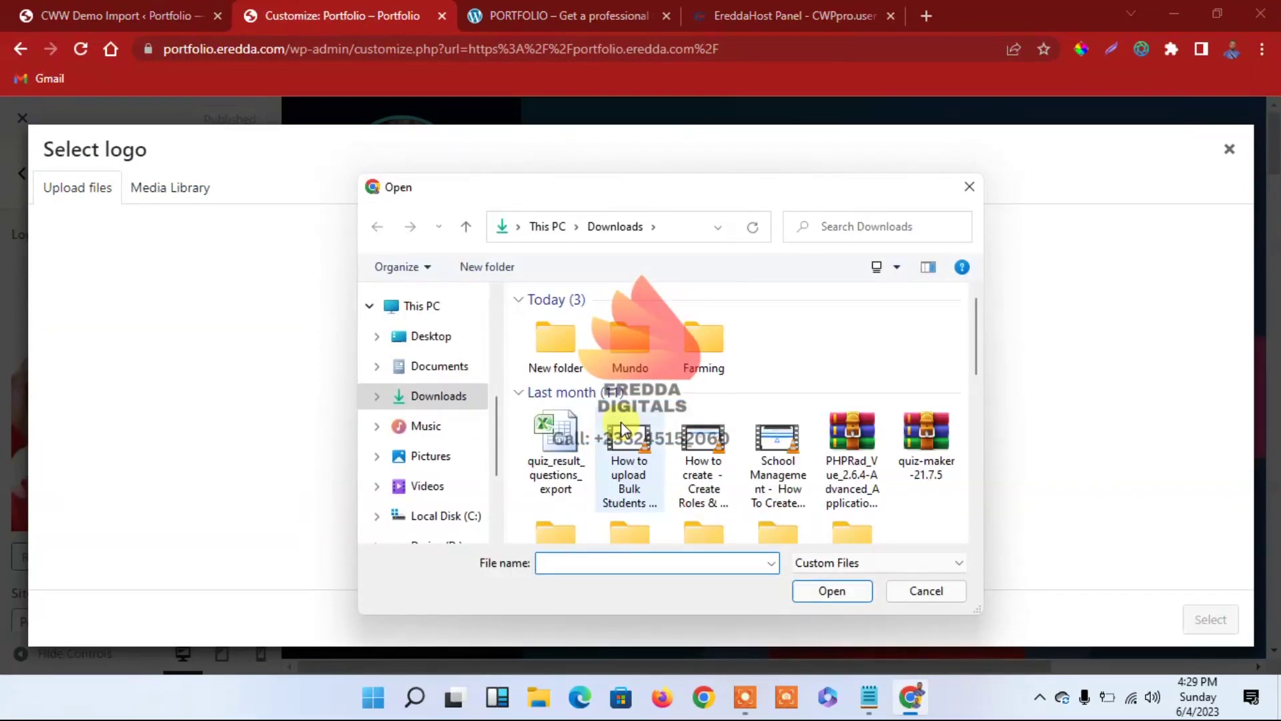
Upload the red-shirt portrait photo from the Darius (D:) drive
{"action": "left_click_drag", "start_coordinate": [495, 430], "coordinate": [492, 309]}
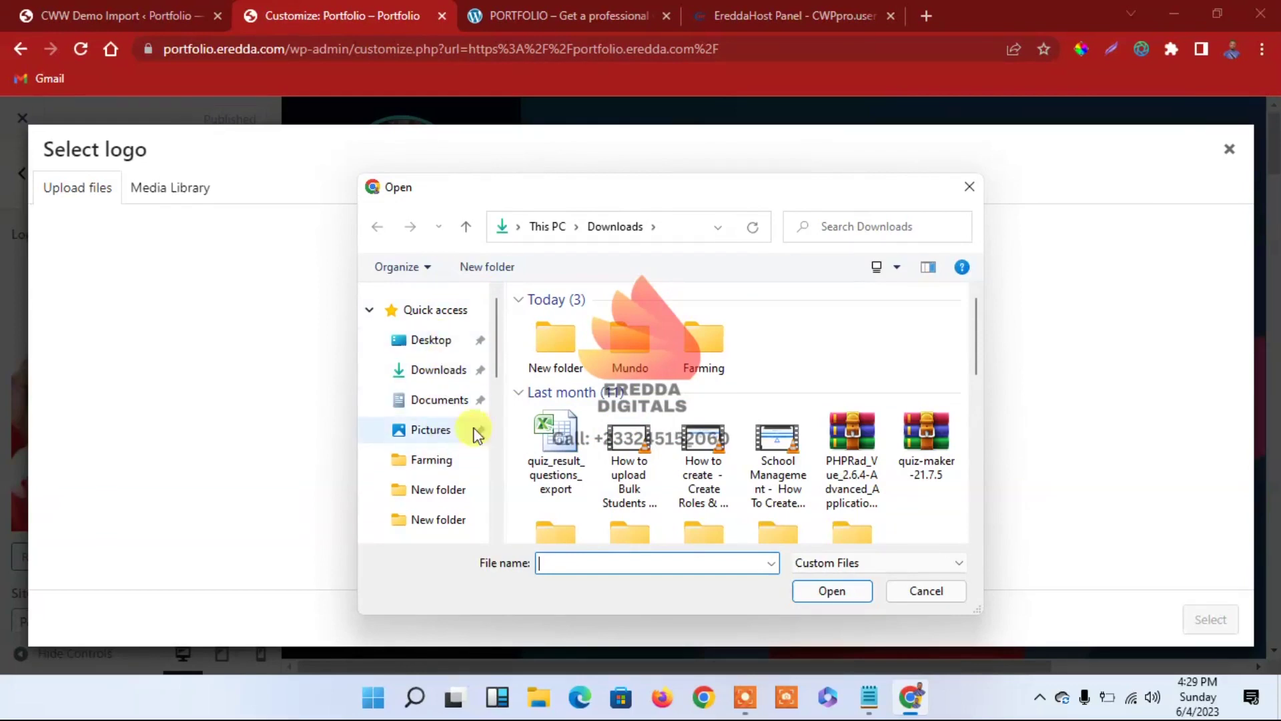
{"action": "left_click_drag", "start_coordinate": [493, 366], "coordinate": [499, 403]}
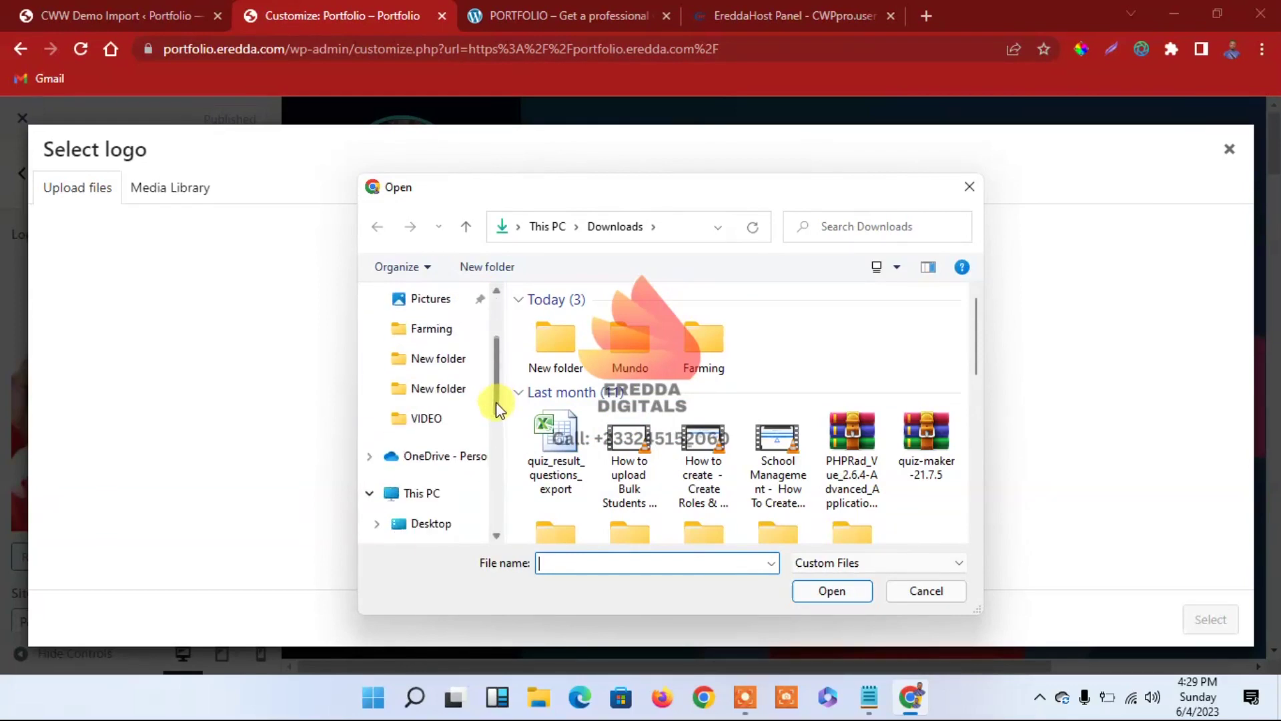
{"action": "left_click", "coordinate": [419, 492]}
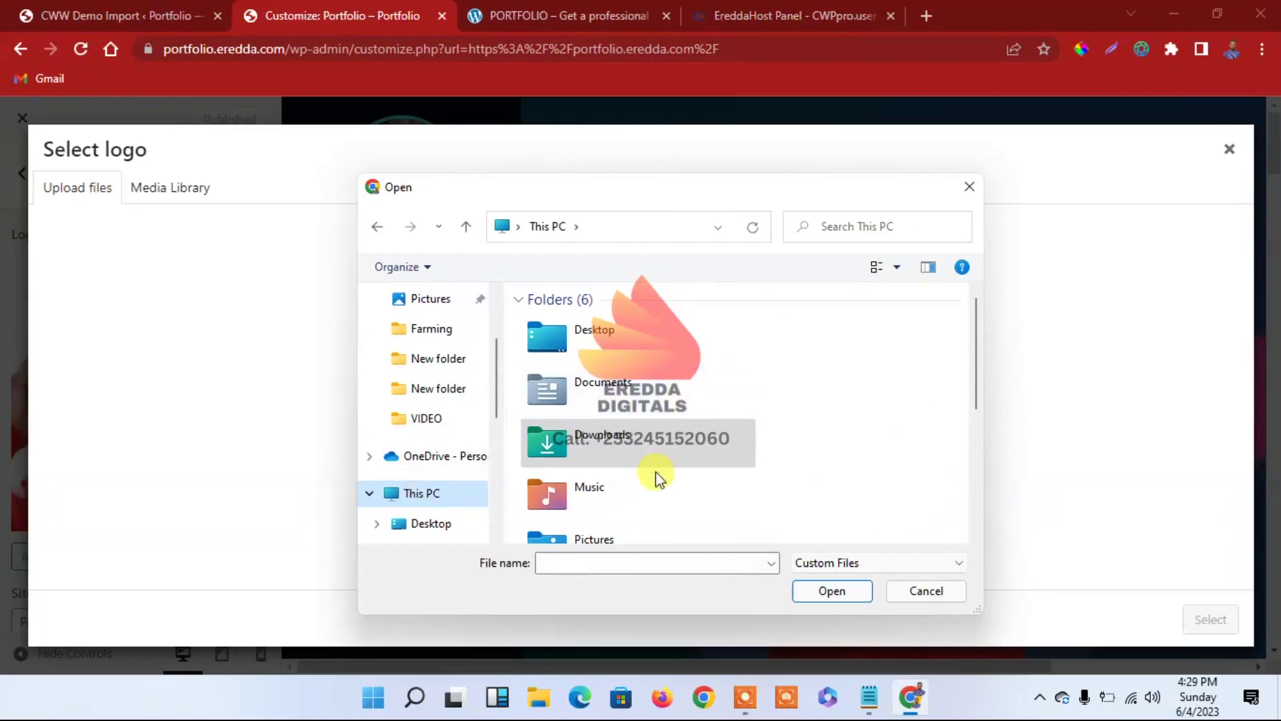
{"action": "left_click_drag", "start_coordinate": [978, 378], "coordinate": [981, 487]}
{"action": "double_click", "coordinate": [679, 477]}
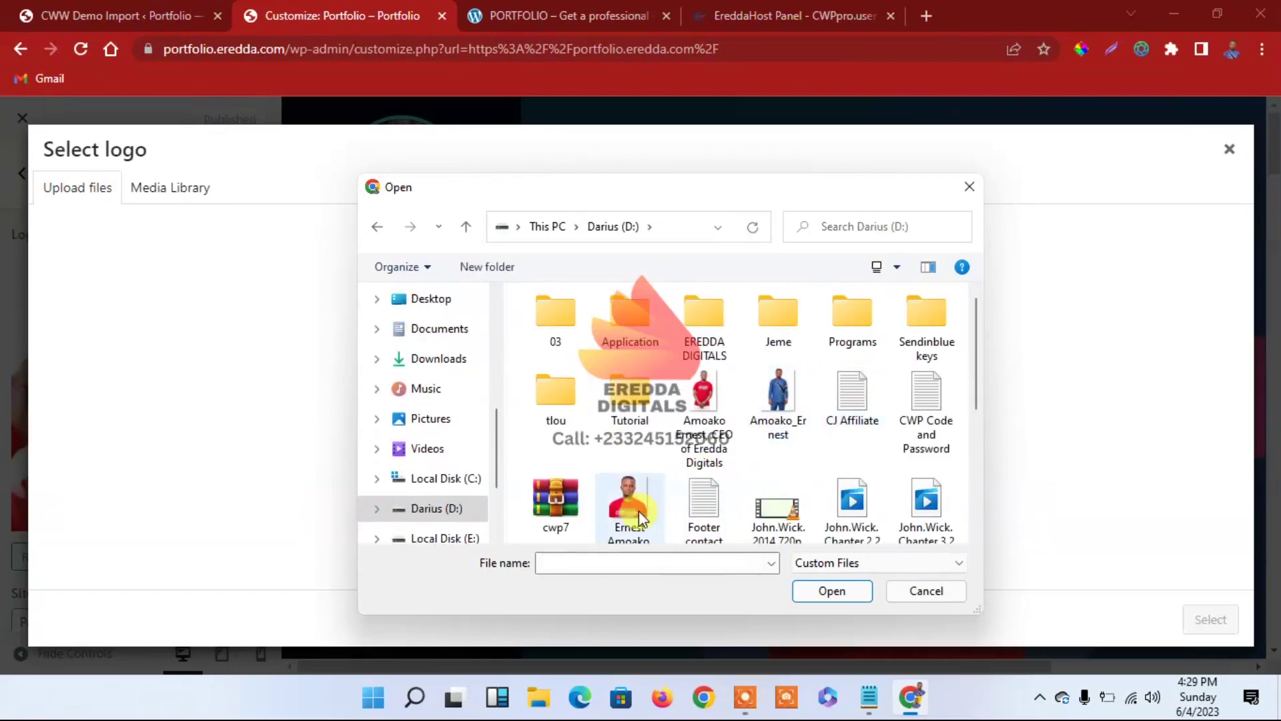
{"action": "left_click", "coordinate": [630, 505]}
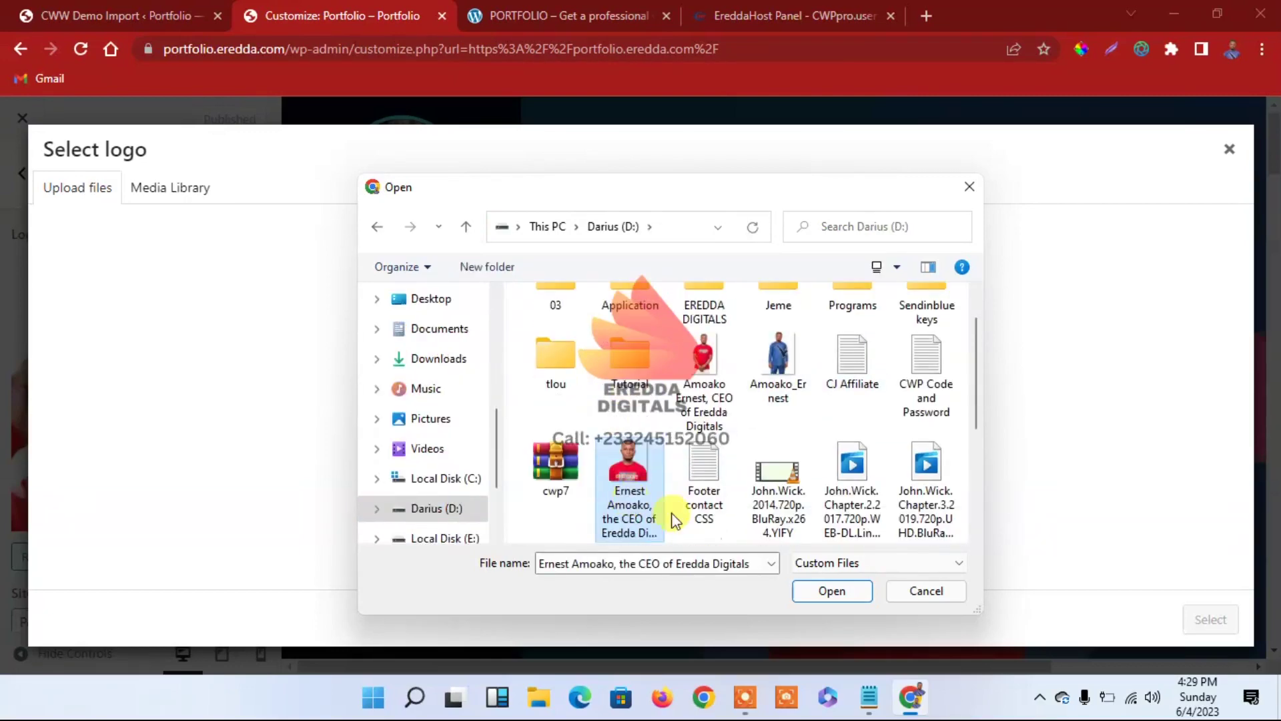
{"action": "left_click", "coordinate": [834, 593]}
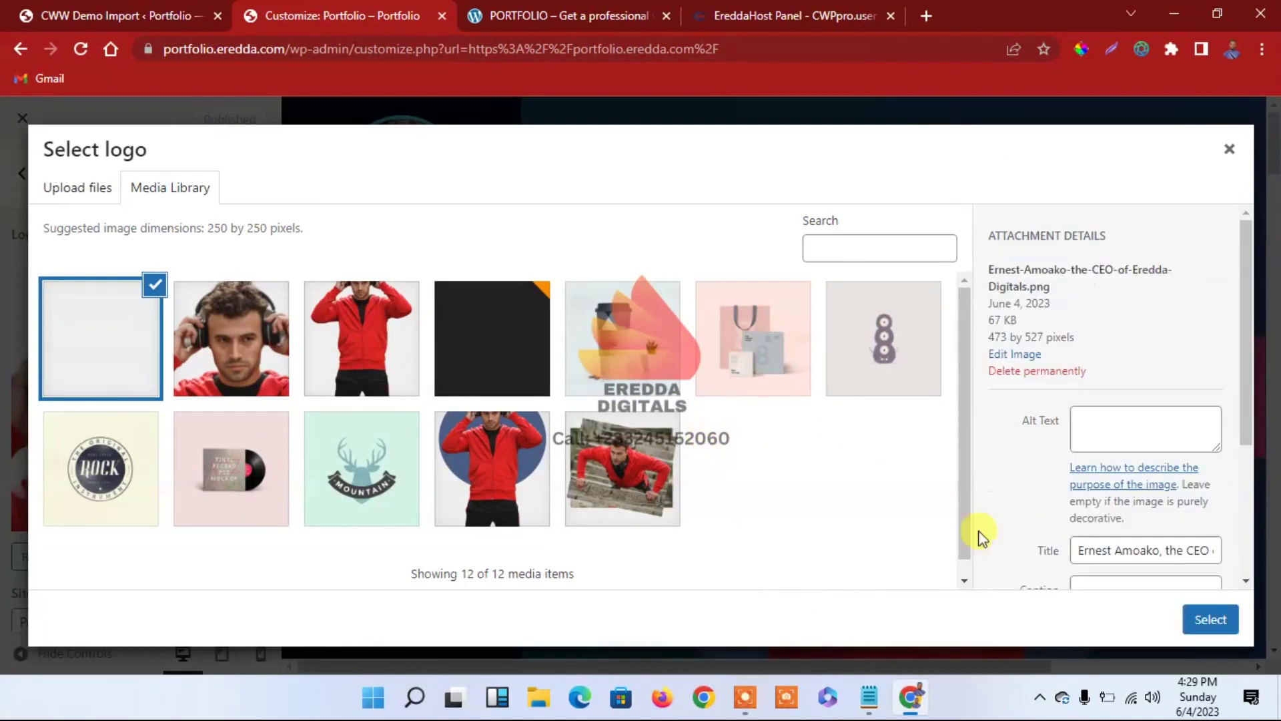
Set the uploaded photo as the logo, cropped to the top of the picture
{"action": "left_click", "coordinate": [1210, 619]}
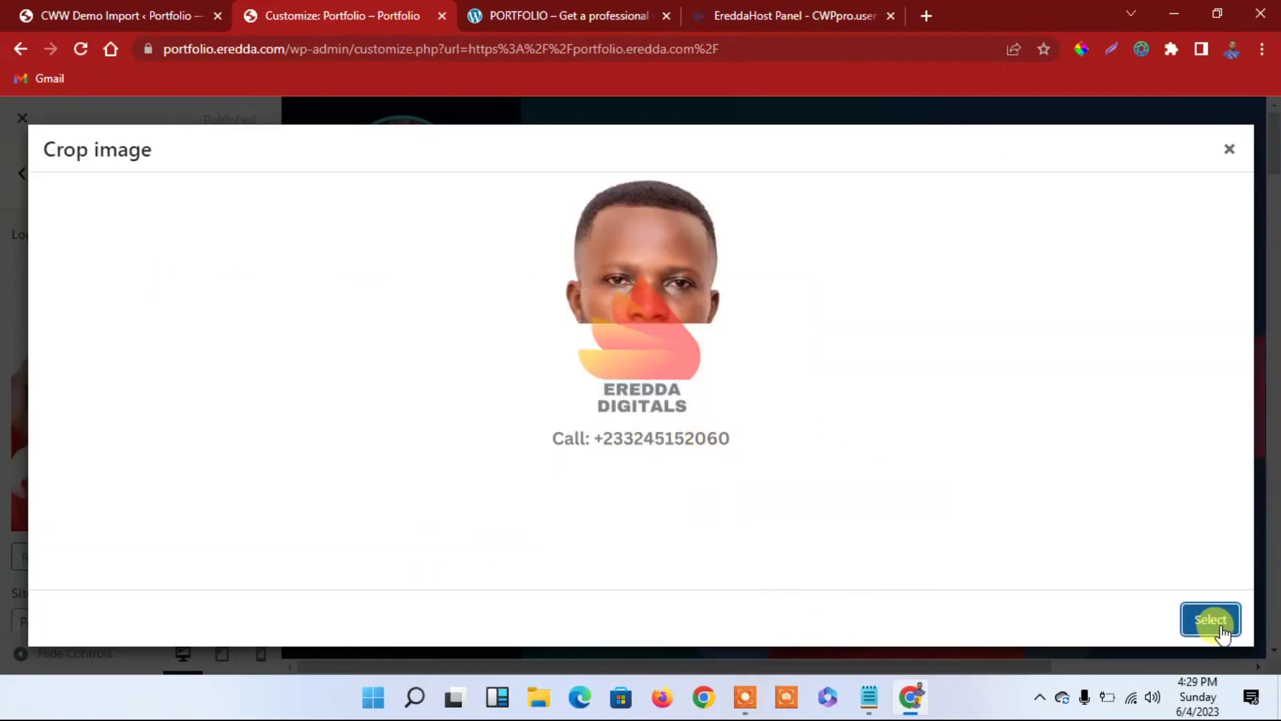
{"action": "left_click_drag", "start_coordinate": [690, 477], "coordinate": [687, 406]}
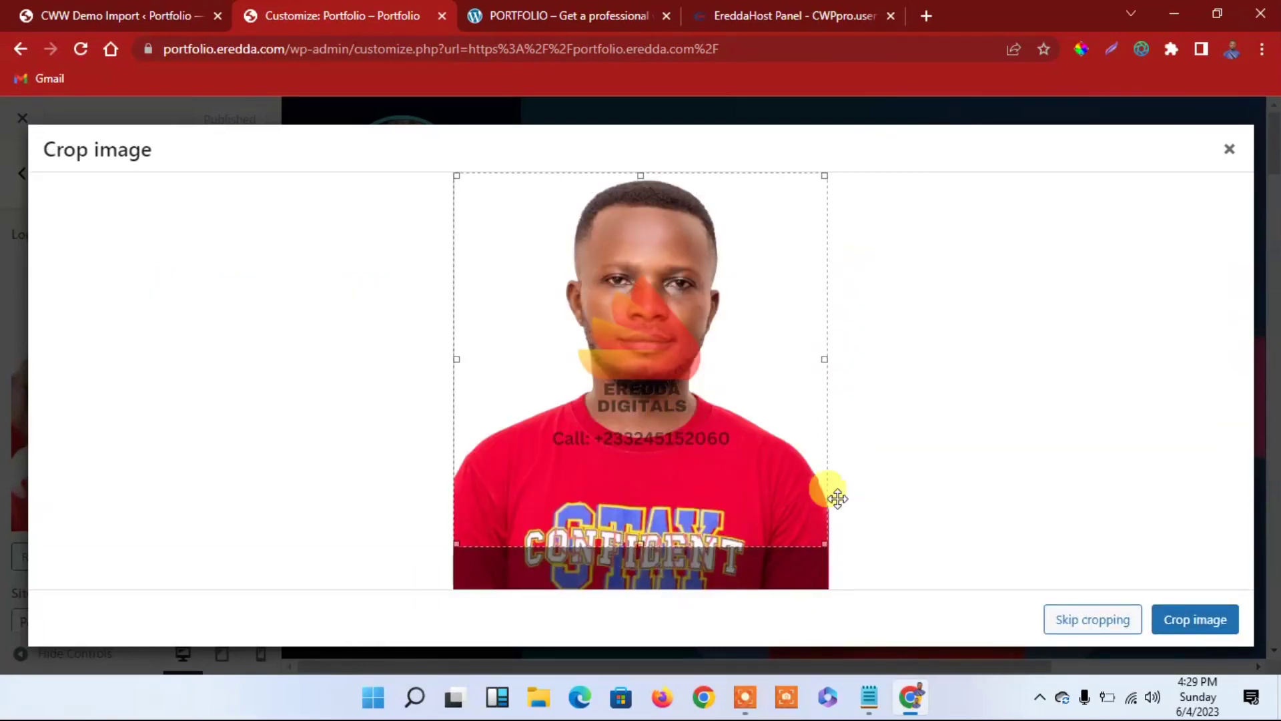
{"action": "left_click", "coordinate": [1174, 625]}
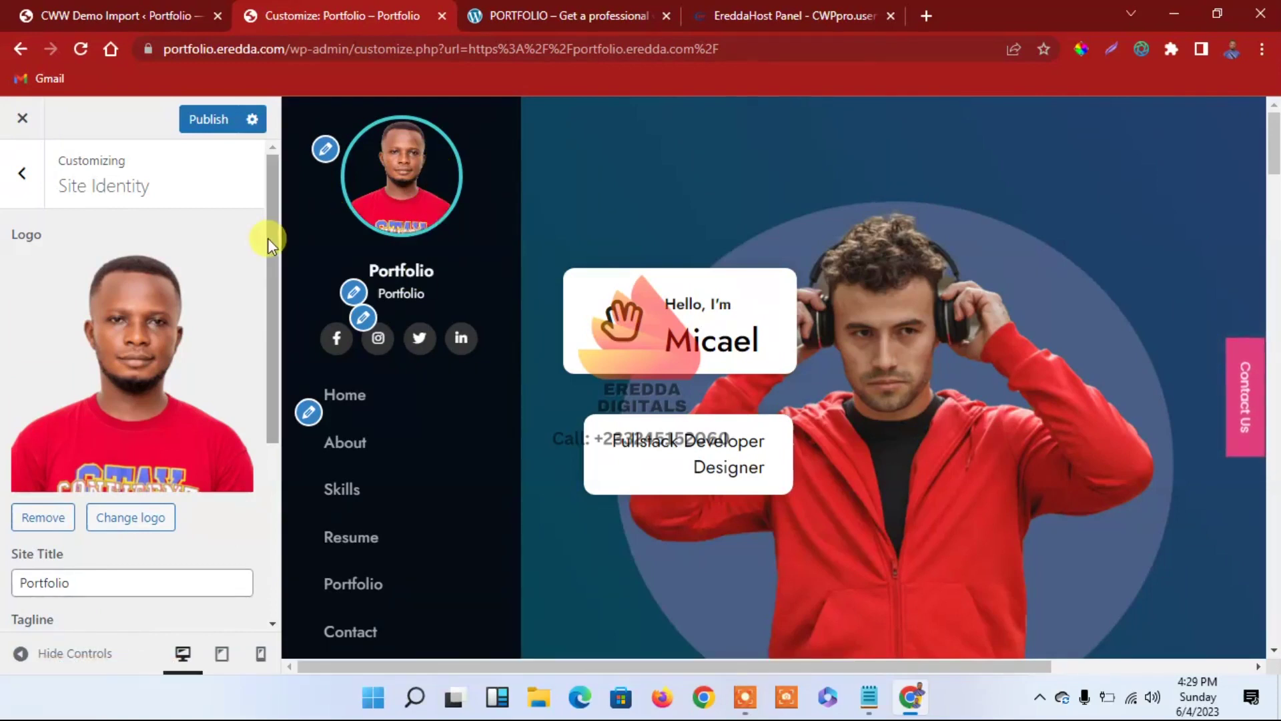
Retype the site title as PORTFOLIO and erase the Portfolio tagline
{"action": "left_click_drag", "start_coordinate": [277, 244], "coordinate": [290, 502]}
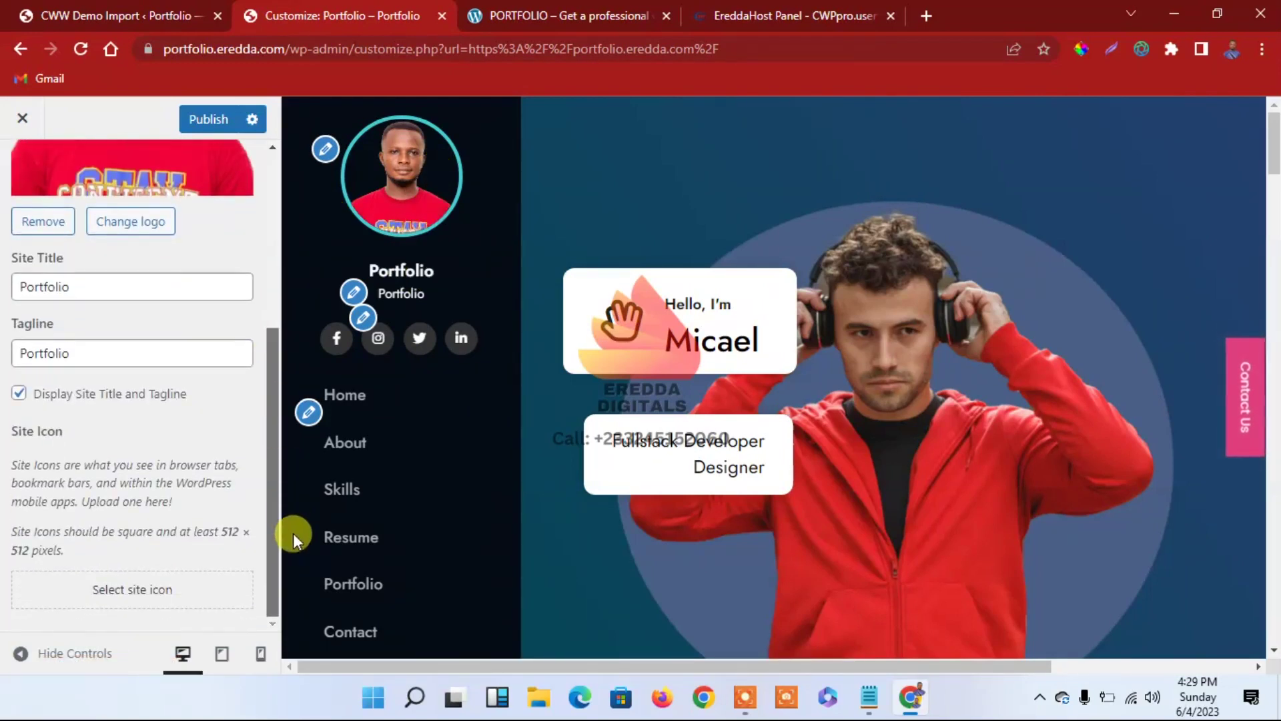
{"action": "scroll", "coordinate": [277, 400], "scroll_direction": "up", "scroll_amount": 1}
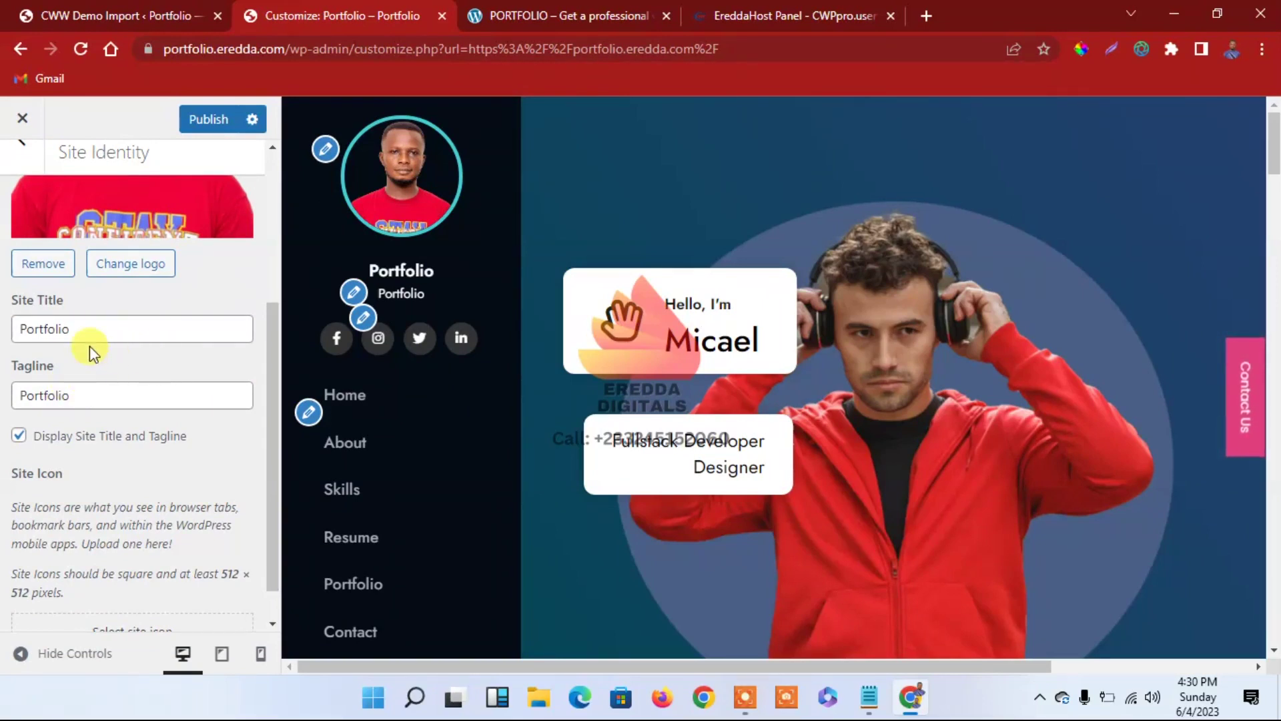
{"action": "left_click_drag", "start_coordinate": [81, 334], "coordinate": [3, 344]}
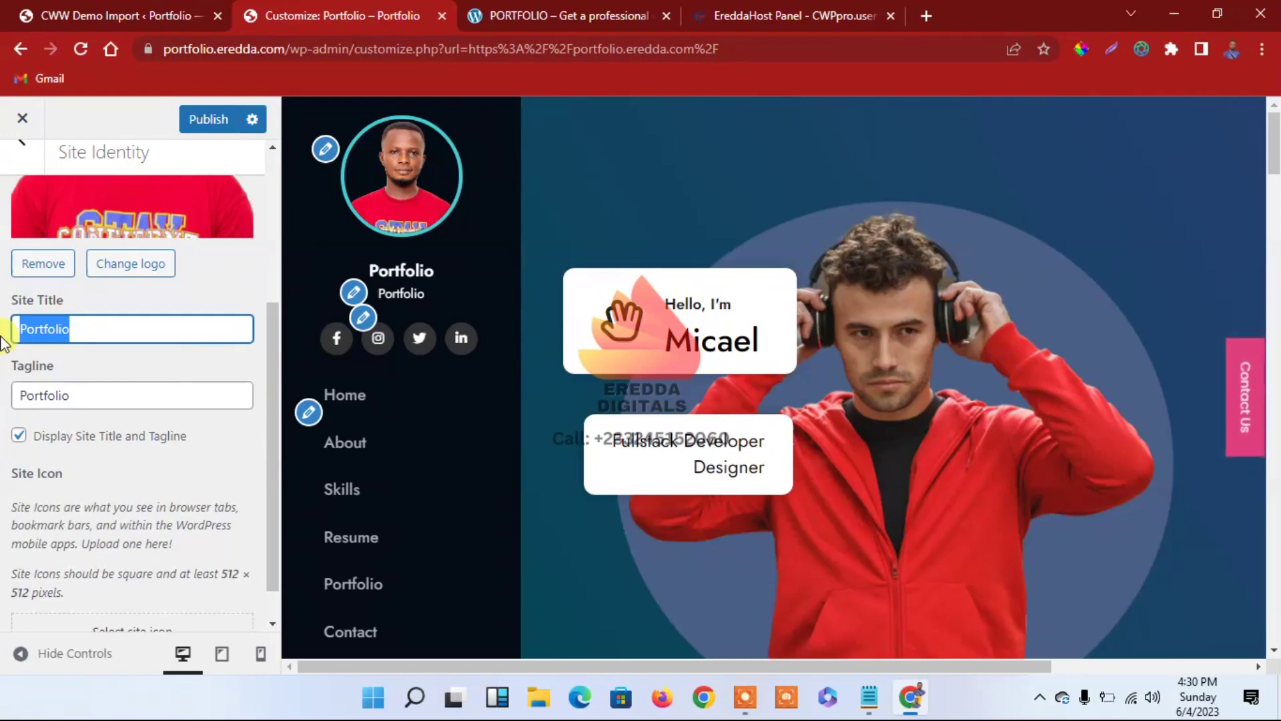
{"action": "type", "text": "PO"}
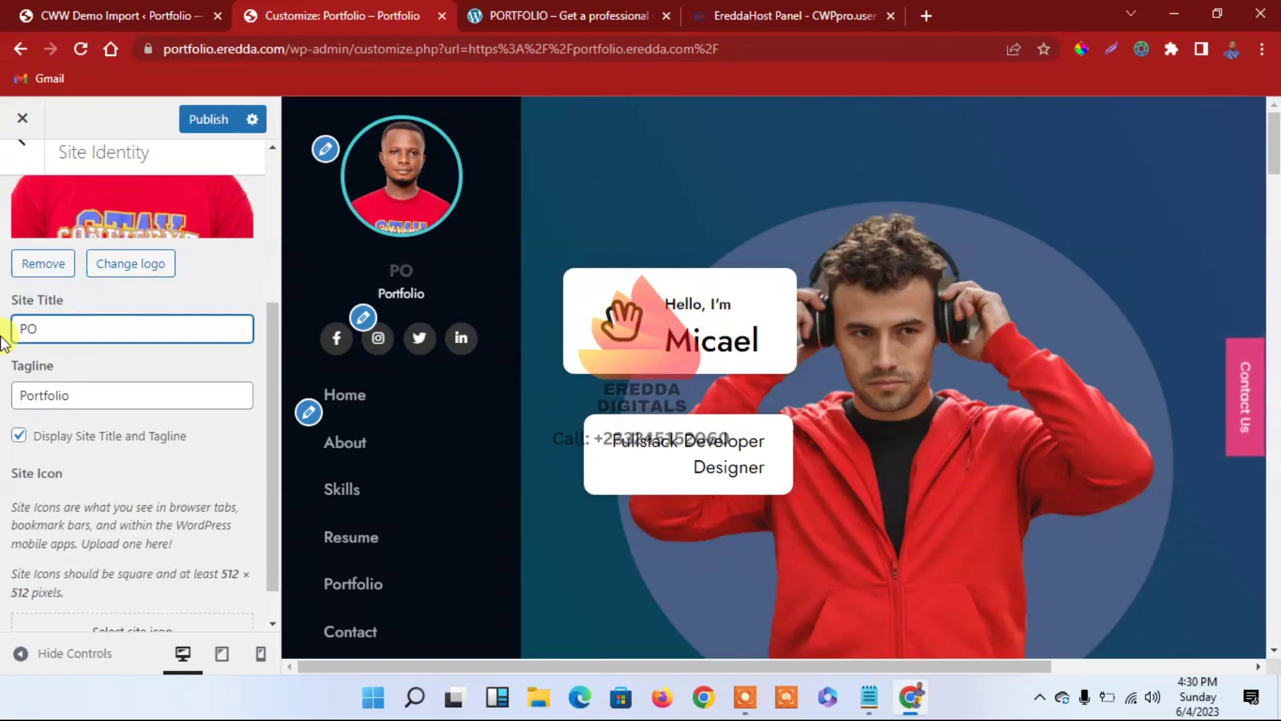
{"action": "type", "text": "RTF"}
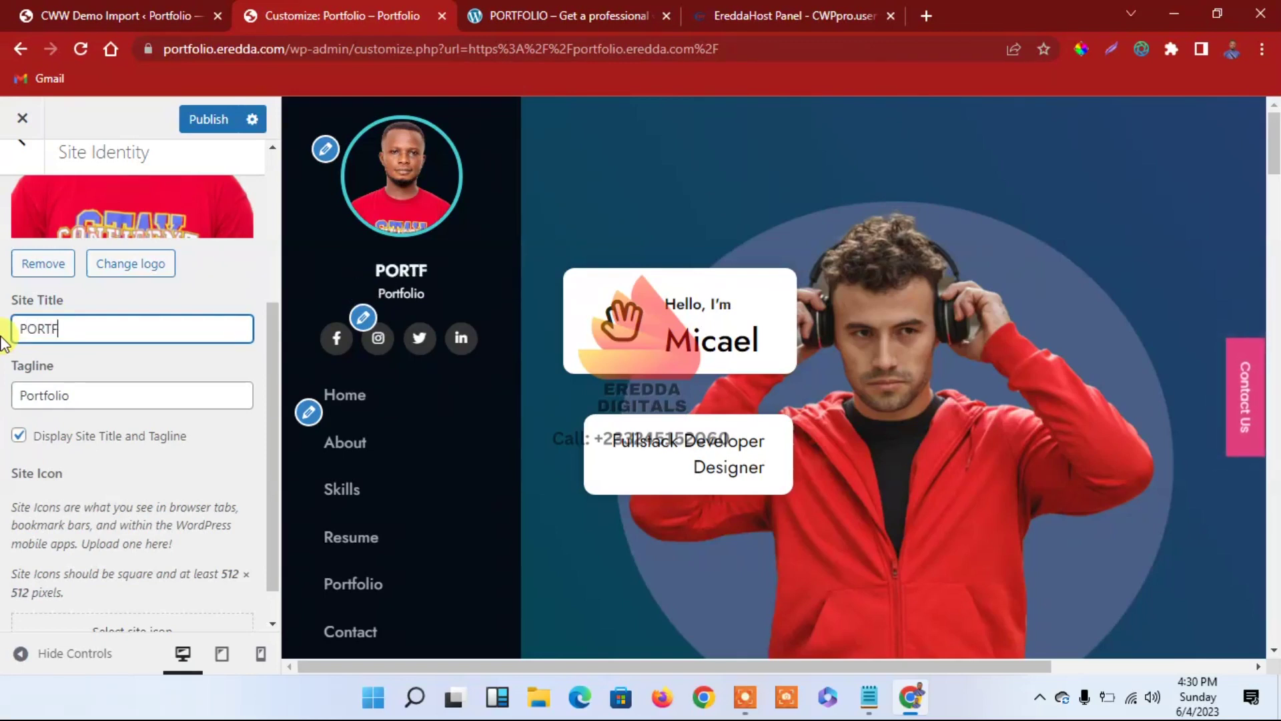
{"action": "type", "text": "O"}
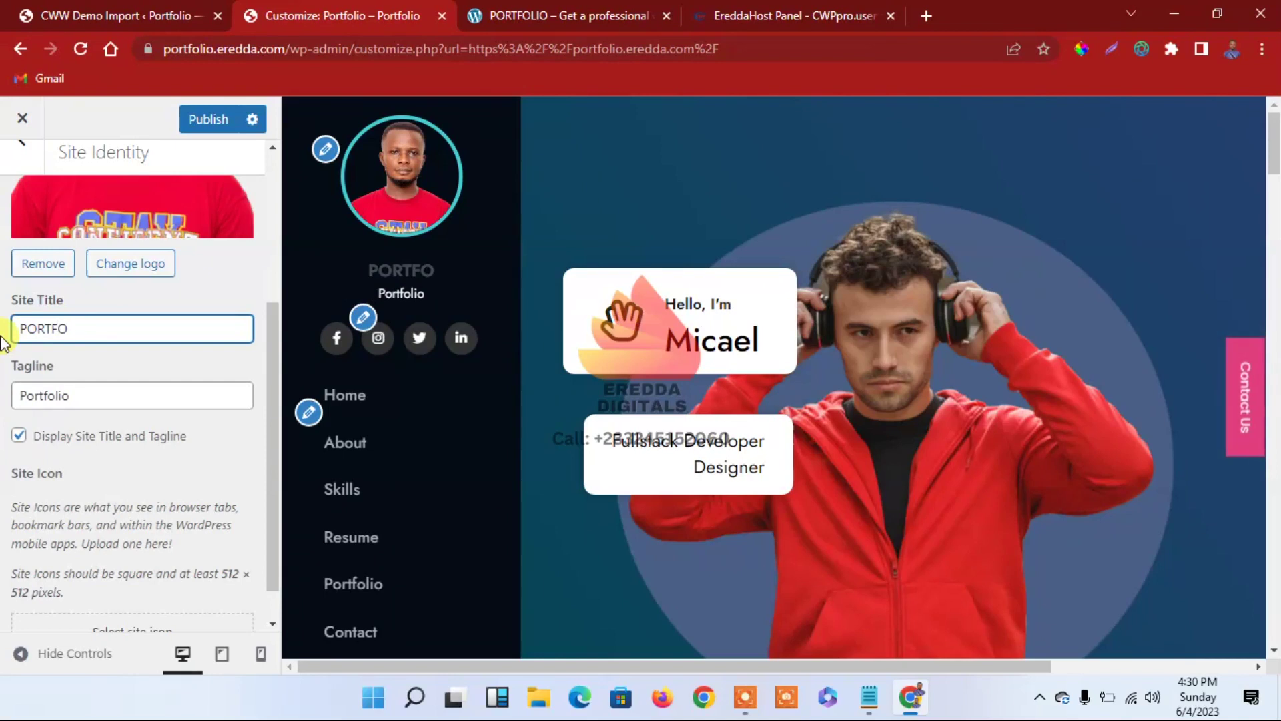
{"action": "type", "text": "LIO"}
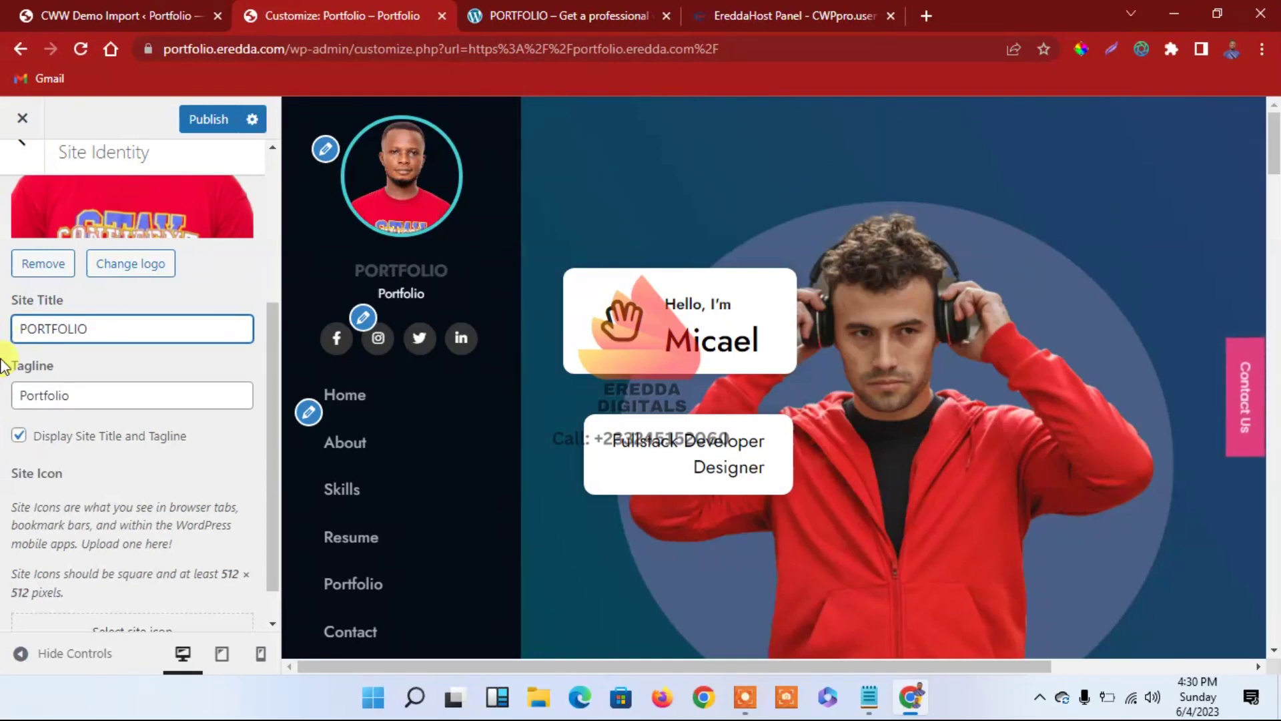
{"action": "left_click", "coordinate": [88, 394]}
{"action": "key", "text": "BackSpace"}
{"action": "key", "text": "BackSpace"}
{"action": "key", "text": "BackSpace"}
{"action": "key", "text": "BackSpace"}
{"action": "key", "text": "BackSpace"}
{"action": "key", "text": "BackSpace"}
{"action": "key", "text": "BackSpace"}
{"action": "key", "text": "BackSpace"}
{"action": "key", "text": "BackSpace"}
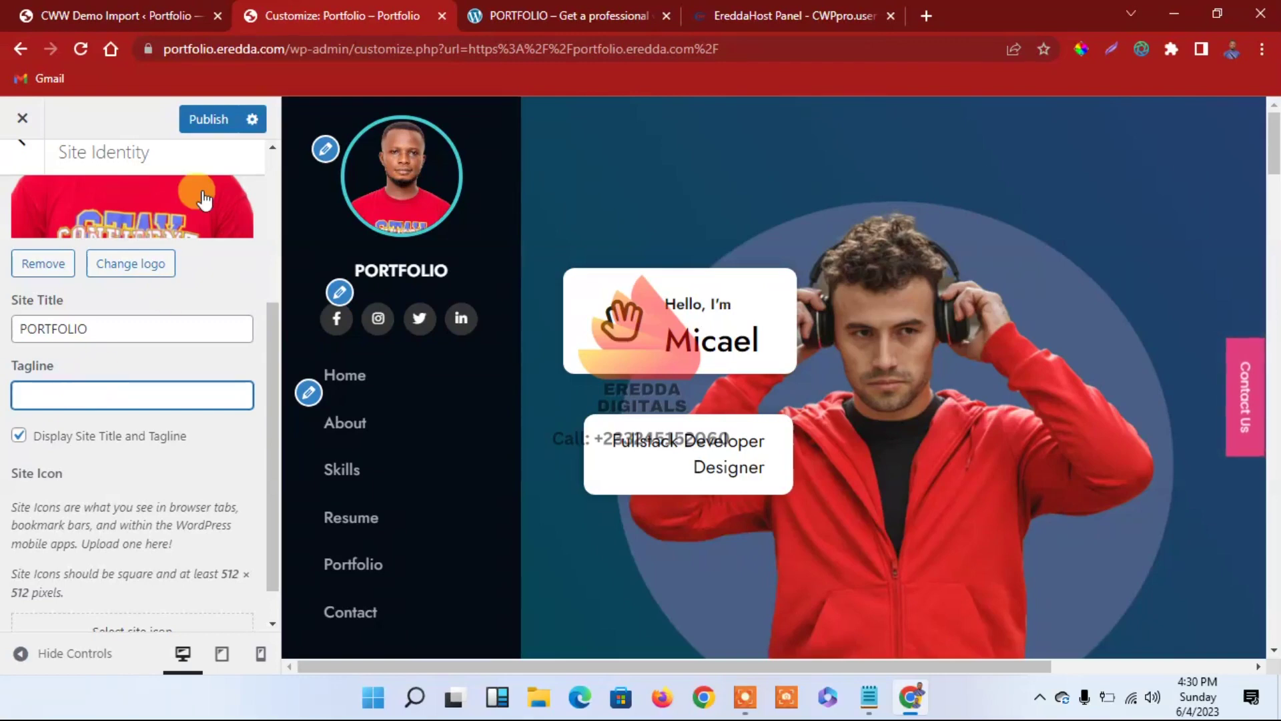
Copy the tagline text from the reference portfolio site
{"action": "left_click", "coordinate": [601, 13]}
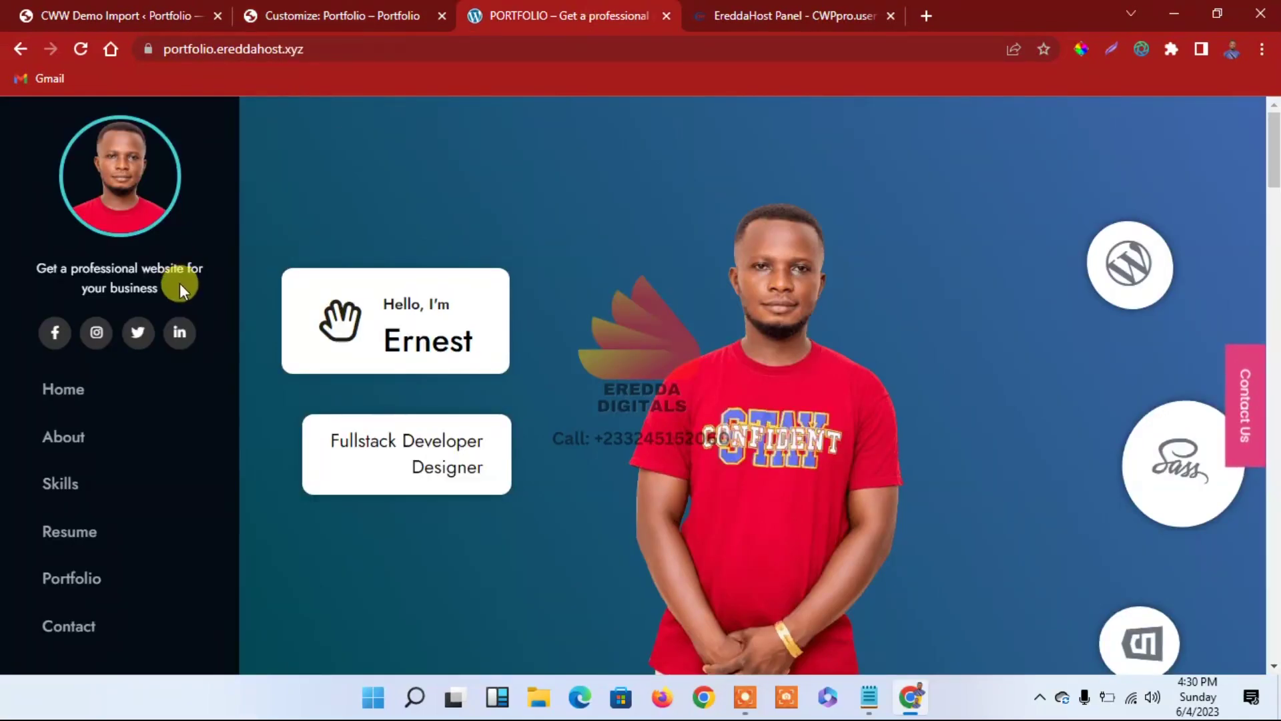
{"action": "left_click_drag", "start_coordinate": [172, 286], "coordinate": [41, 270]}
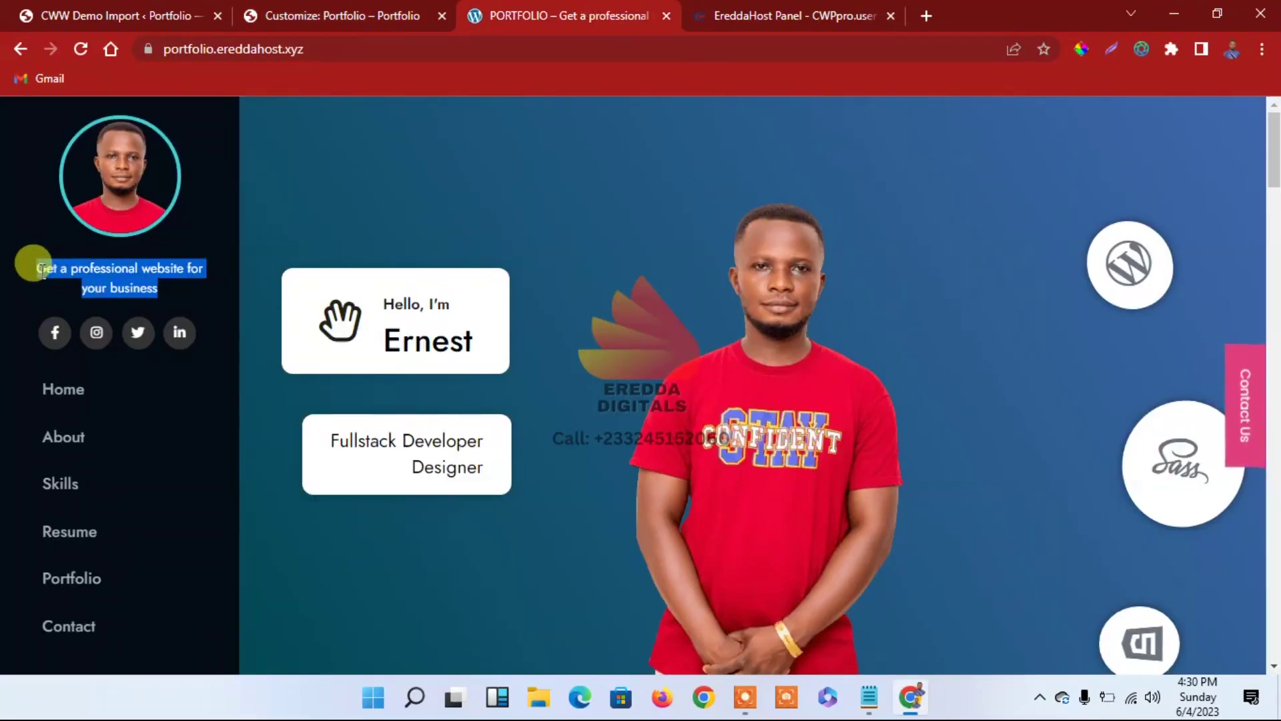
{"action": "right_click", "coordinate": [41, 270]}
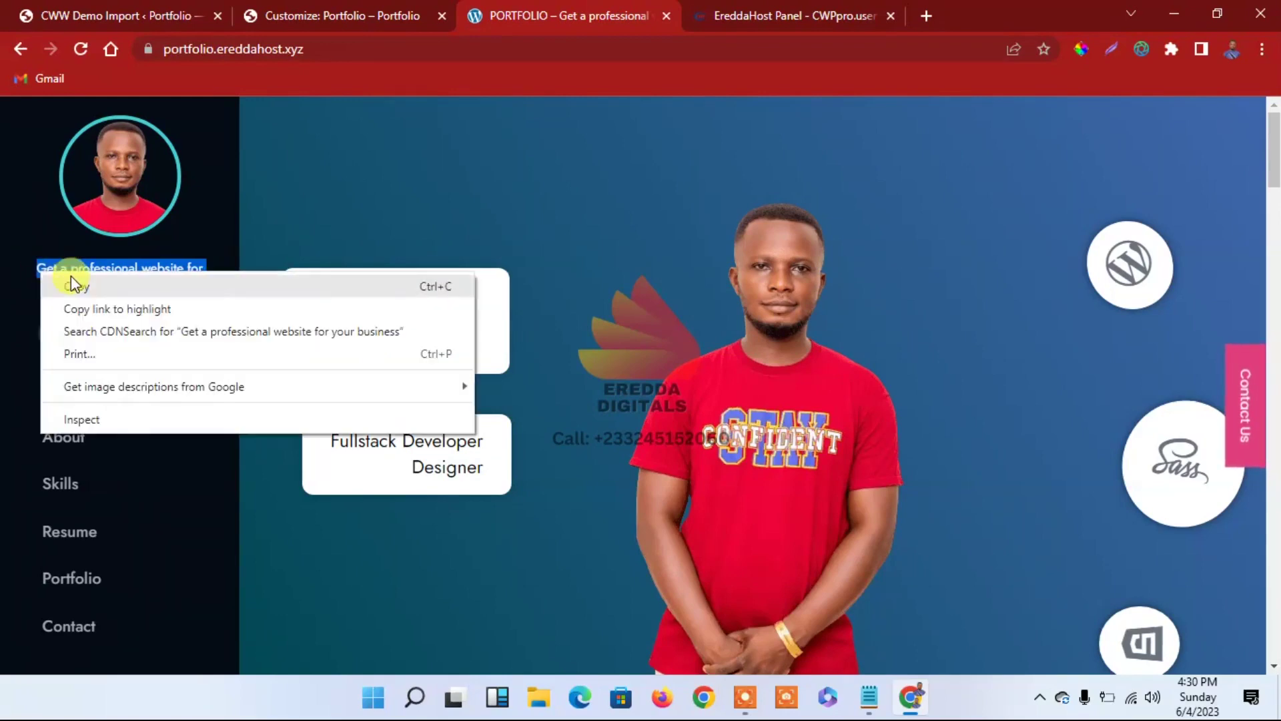
{"action": "left_click", "coordinate": [71, 281]}
Replace the site title with 'Get a professional website for your business' and publish
{"action": "left_click", "coordinate": [332, 15]}
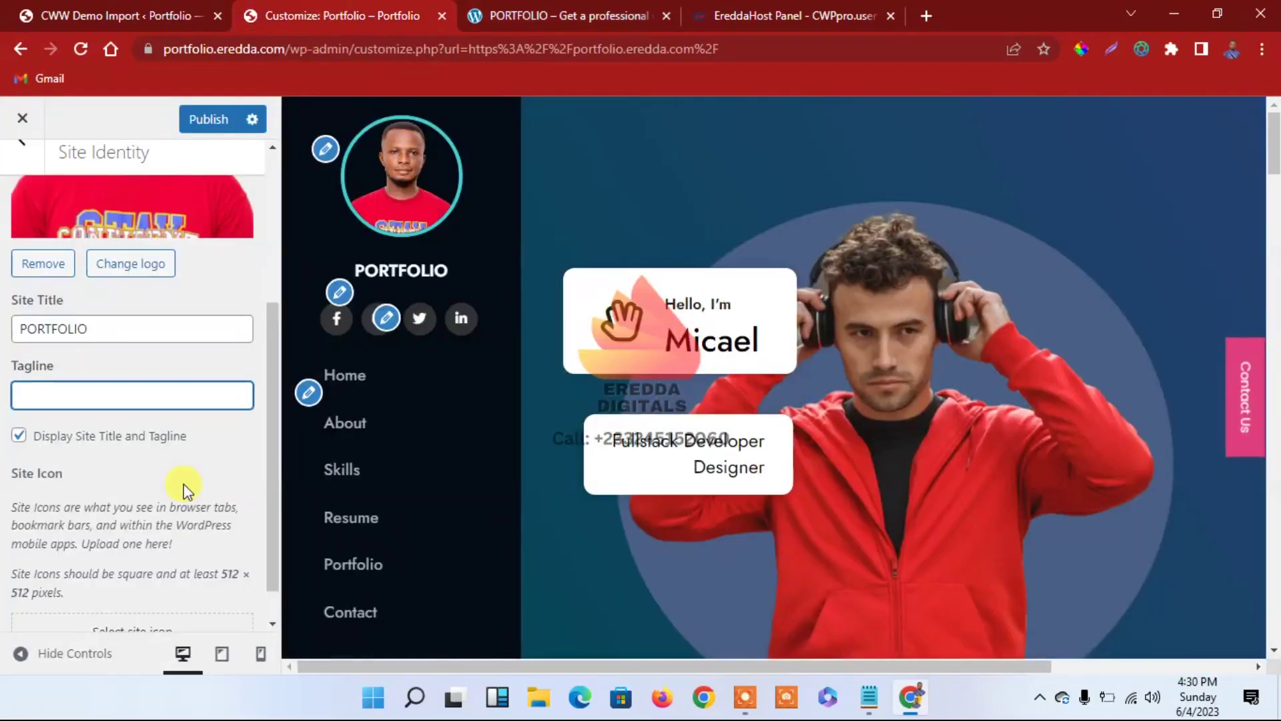
{"action": "left_click_drag", "start_coordinate": [120, 326], "coordinate": [4, 344]}
{"action": "key", "text": "BackSpace"}
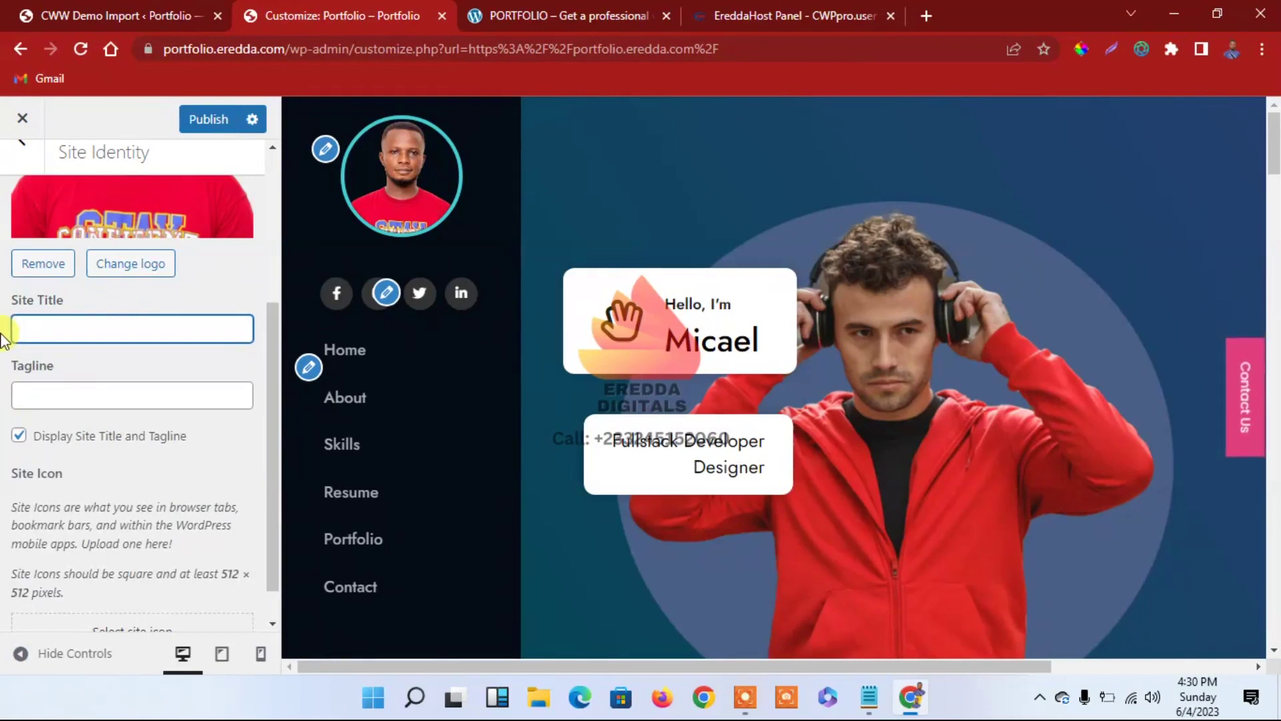
{"action": "key", "text": "ctrl+v"}
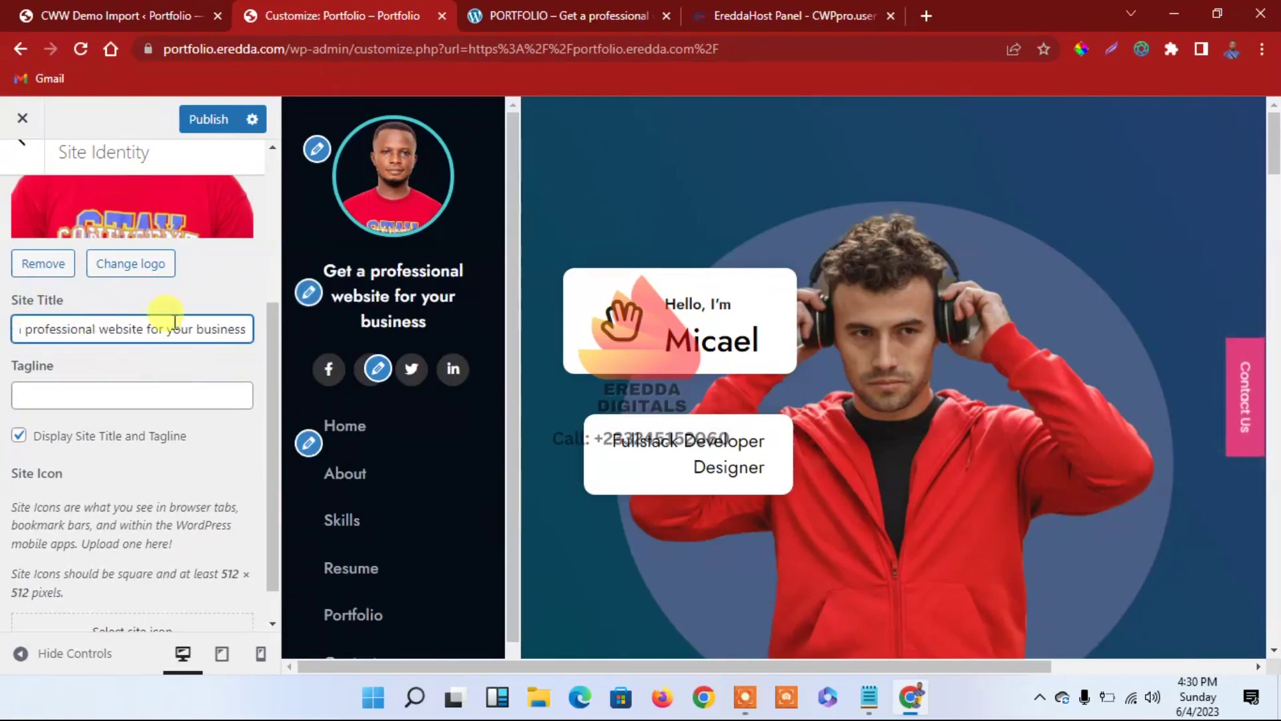
{"action": "left_click", "coordinate": [202, 124]}
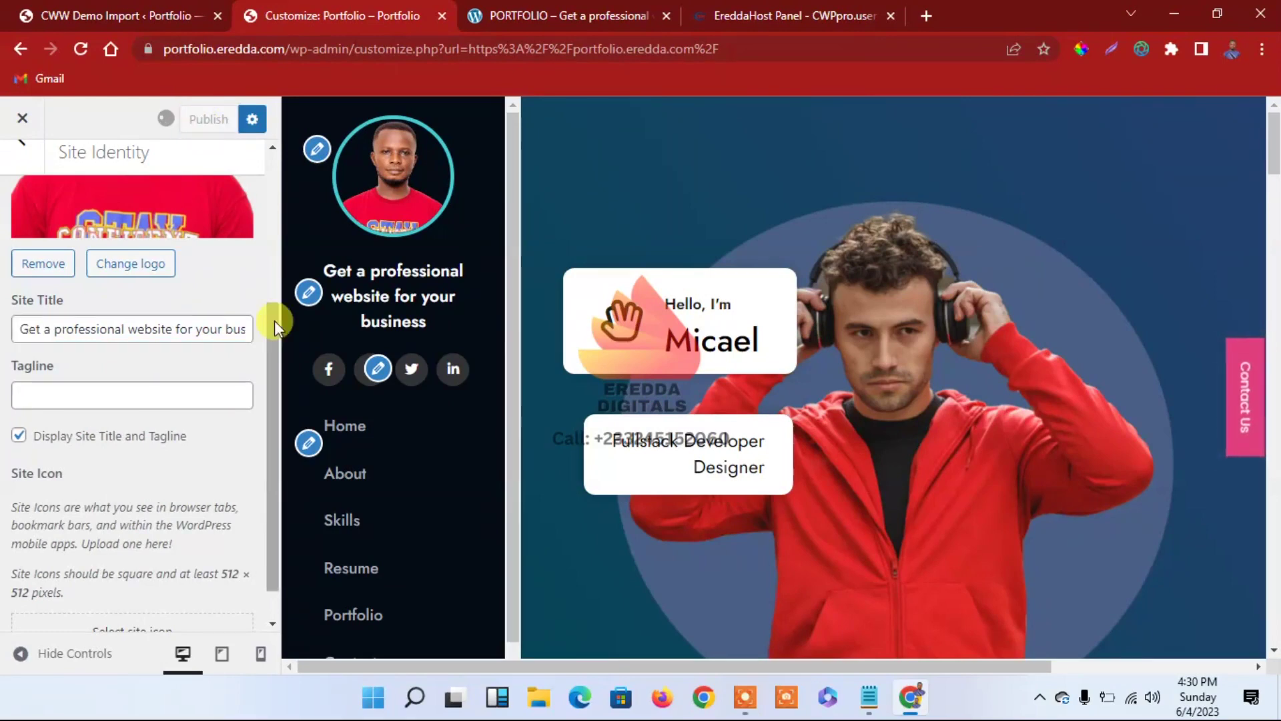
Dismiss the save error notices and retry Publish until the Site Identity changes go live
{"action": "left_click_drag", "start_coordinate": [279, 355], "coordinate": [263, 494]}
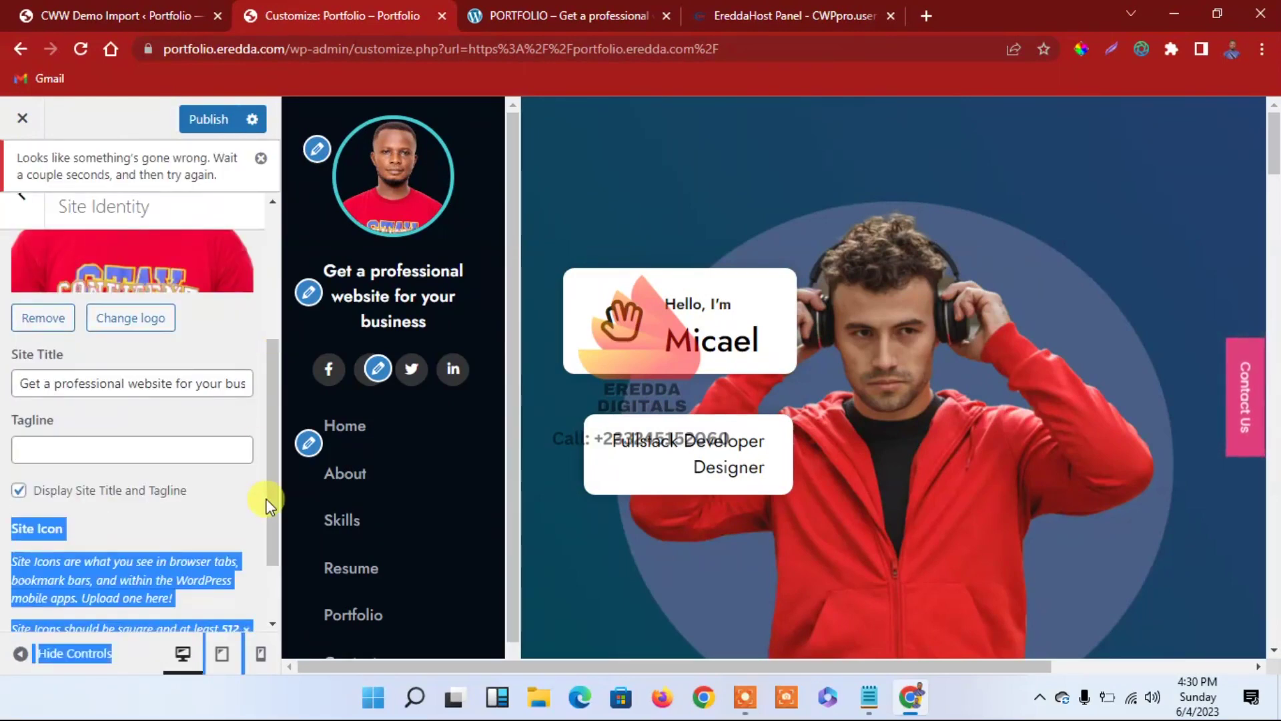
{"action": "left_click", "coordinate": [216, 127]}
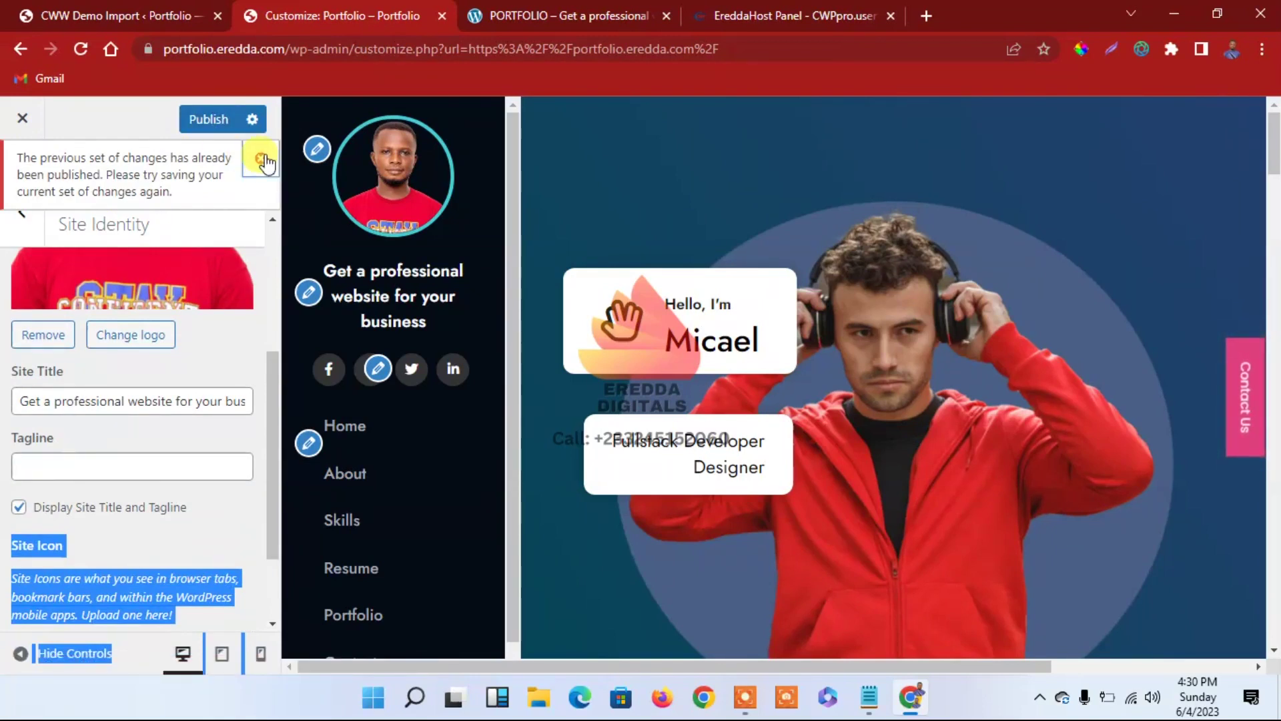
{"action": "left_click", "coordinate": [262, 160]}
{"action": "left_click", "coordinate": [209, 127]}
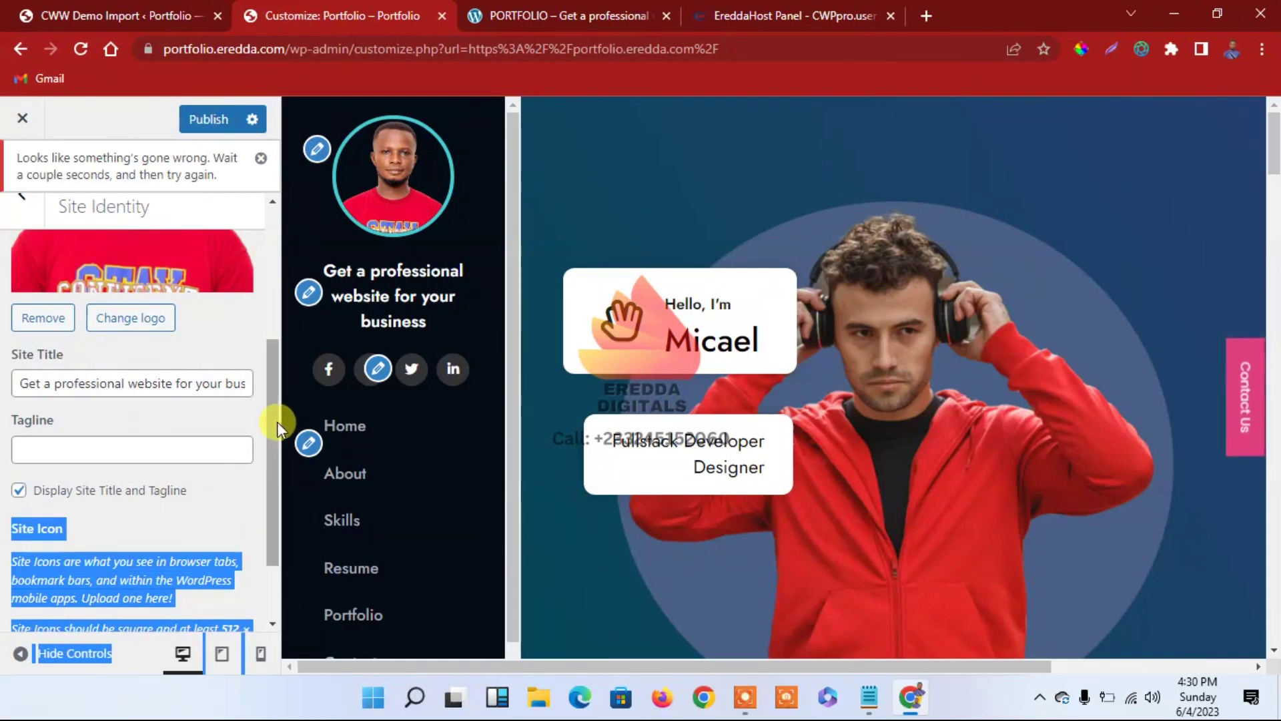
{"action": "left_click_drag", "start_coordinate": [275, 446], "coordinate": [251, 223]}
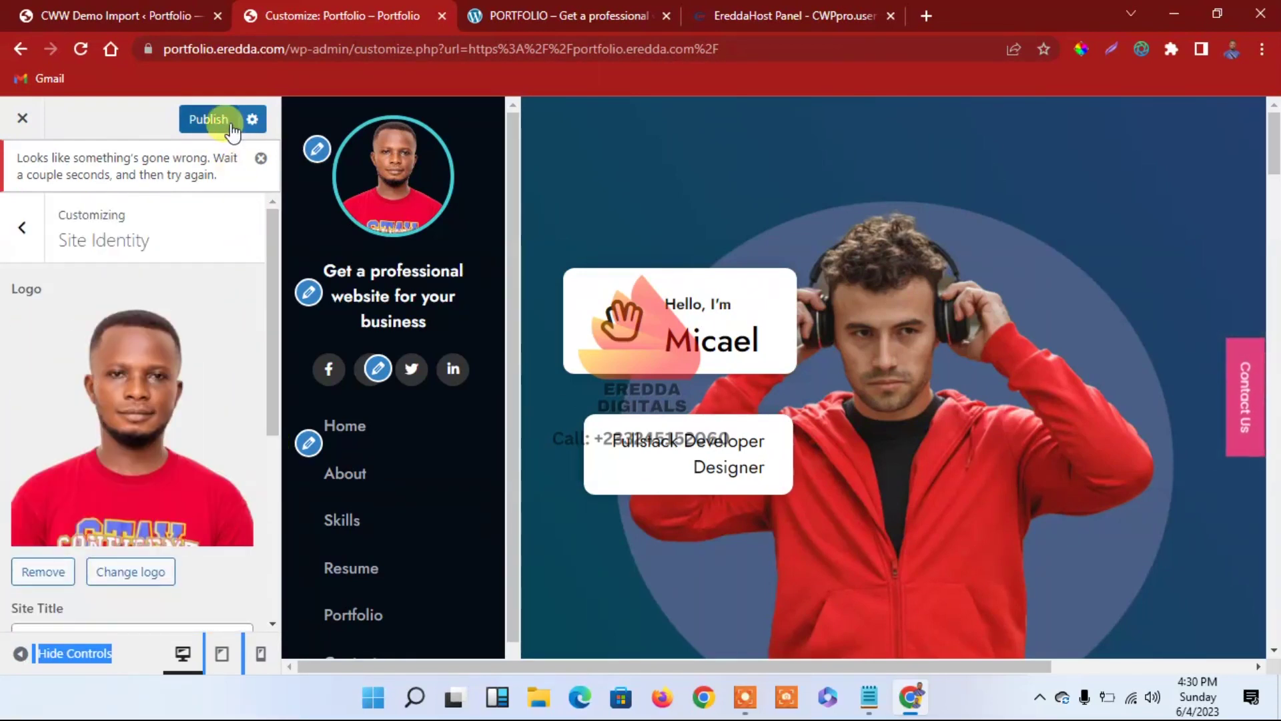
{"action": "left_click", "coordinate": [208, 119]}
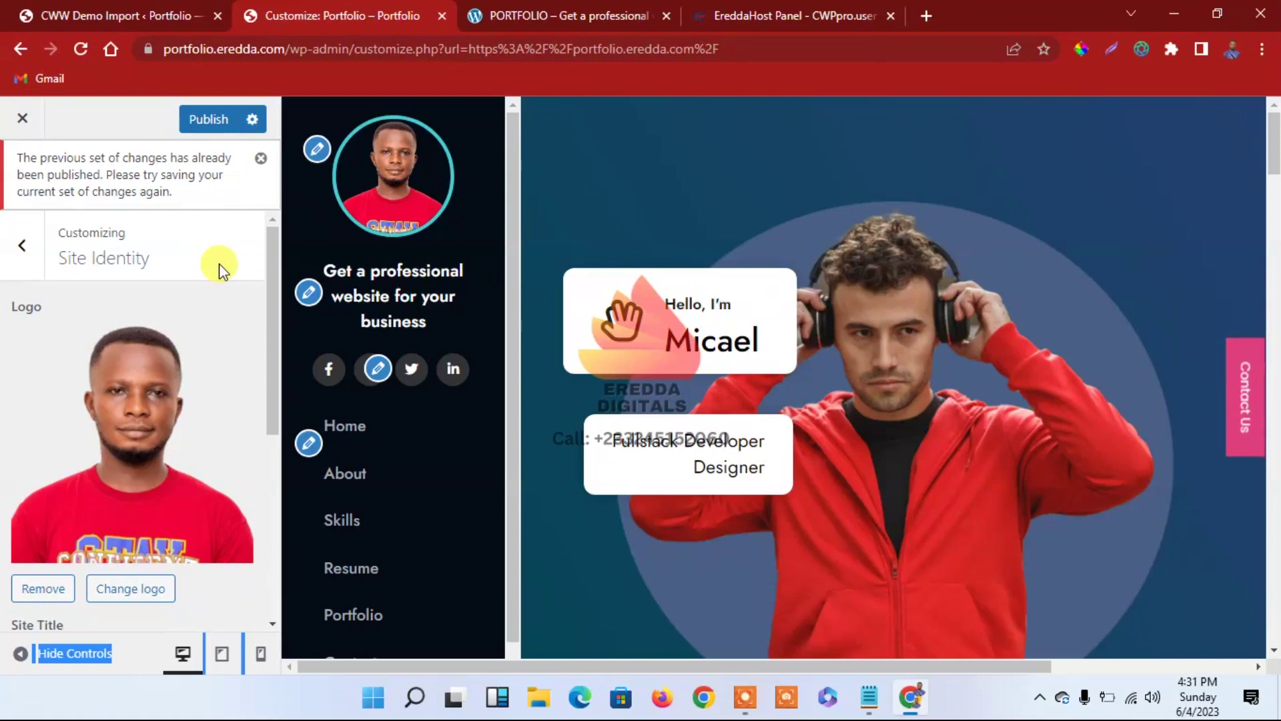
{"action": "left_click", "coordinate": [213, 124]}
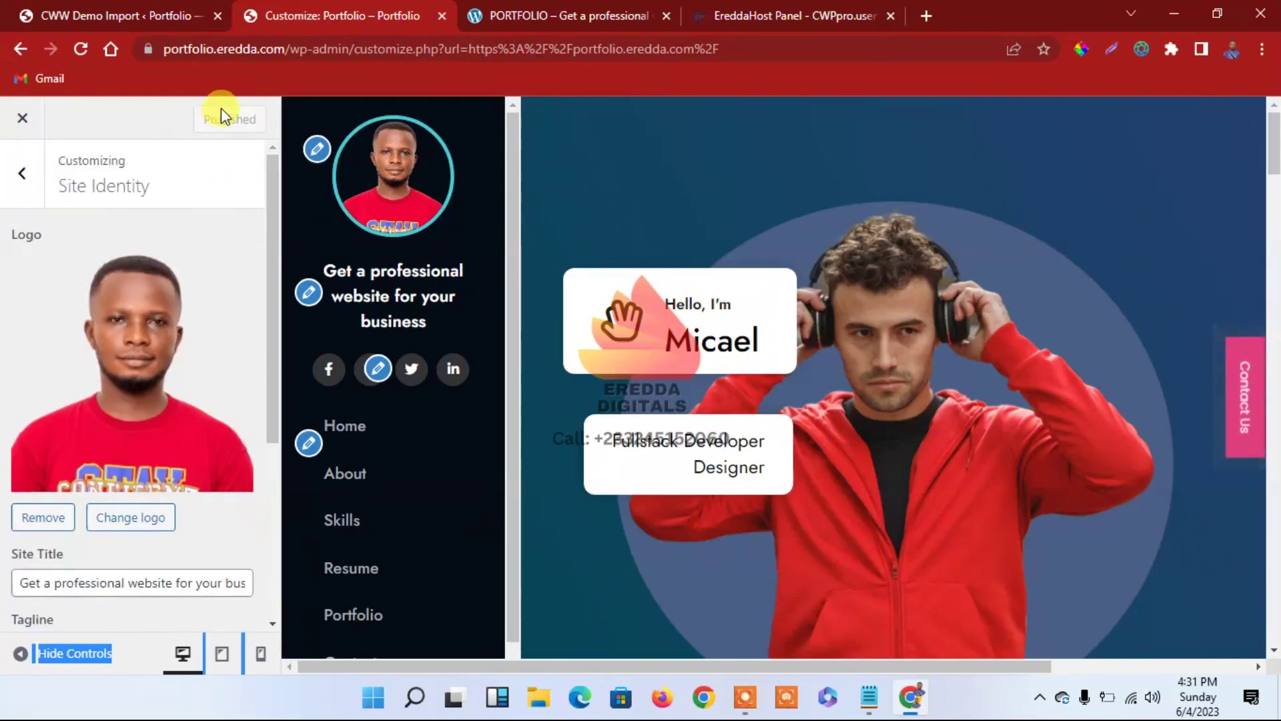
{"action": "left_click_drag", "start_coordinate": [272, 242], "coordinate": [299, 503]}
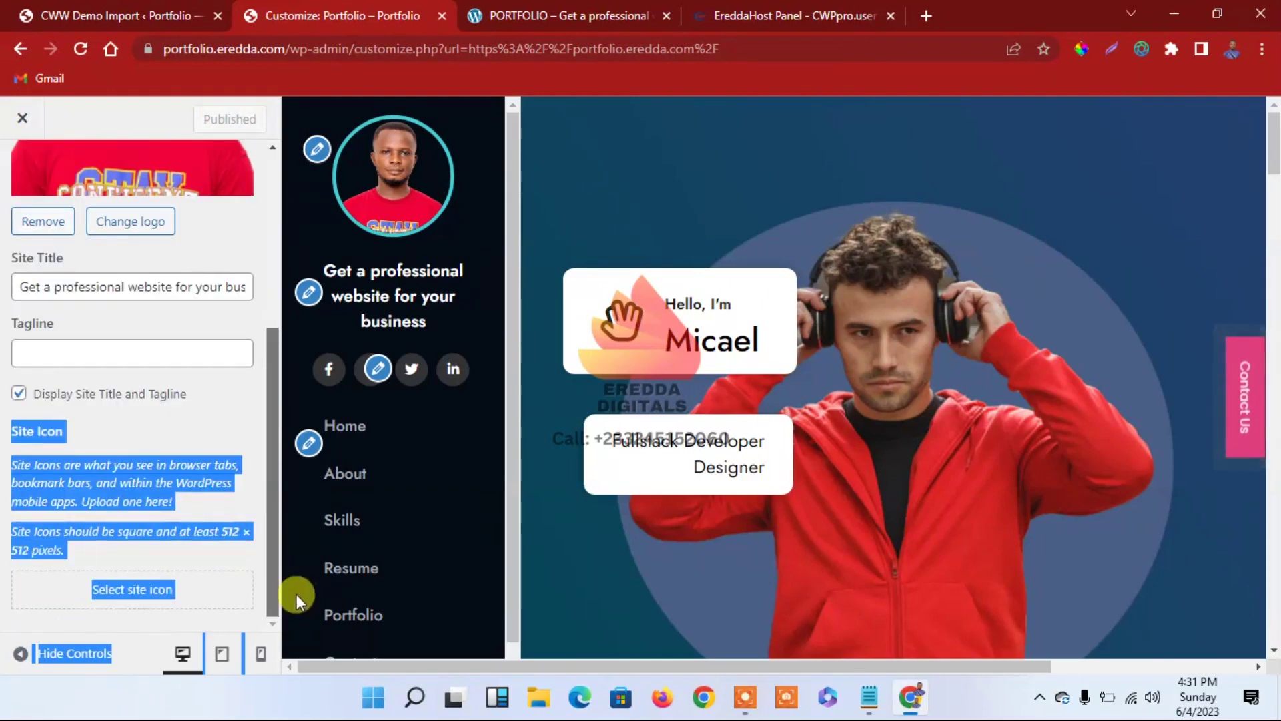
{"action": "scroll", "coordinate": [254, 218], "scroll_direction": "up", "scroll_amount": 10}
Close the Customizer, reload the live site, and return to the portfolio tab being edited
{"action": "left_click", "coordinate": [32, 187]}
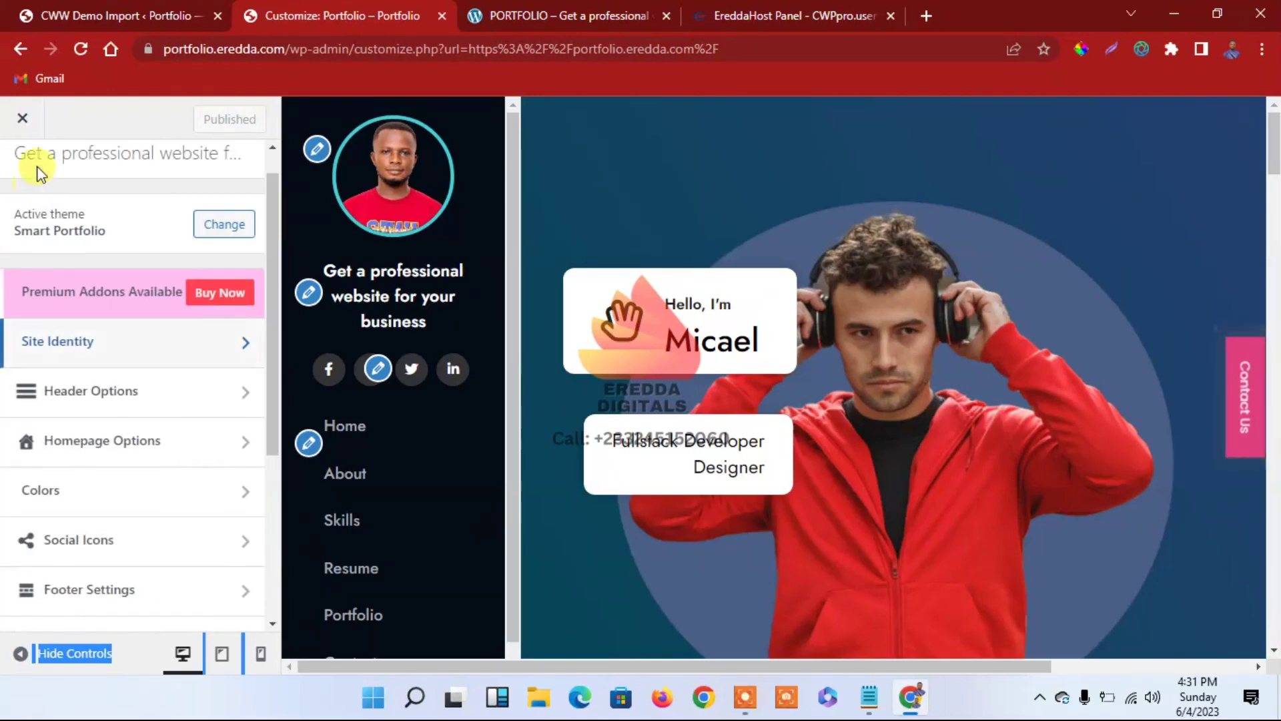
{"action": "left_click", "coordinate": [31, 128]}
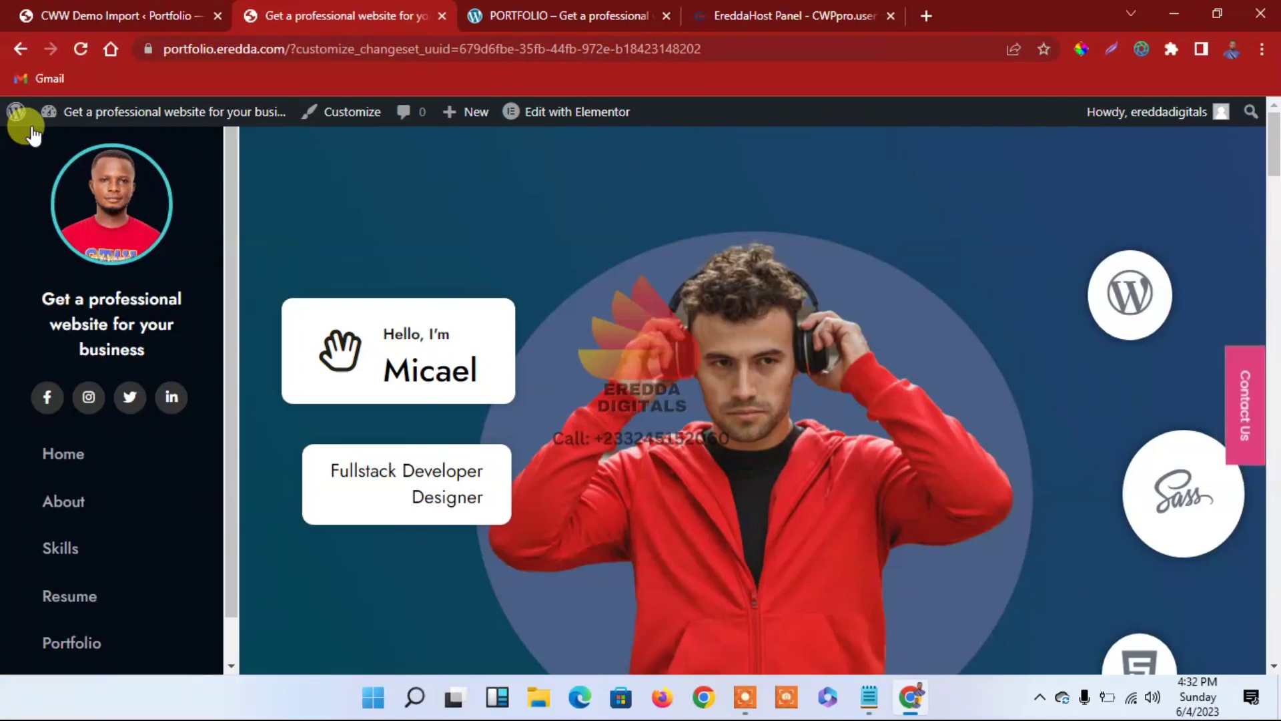
{"action": "left_click", "coordinate": [82, 47]}
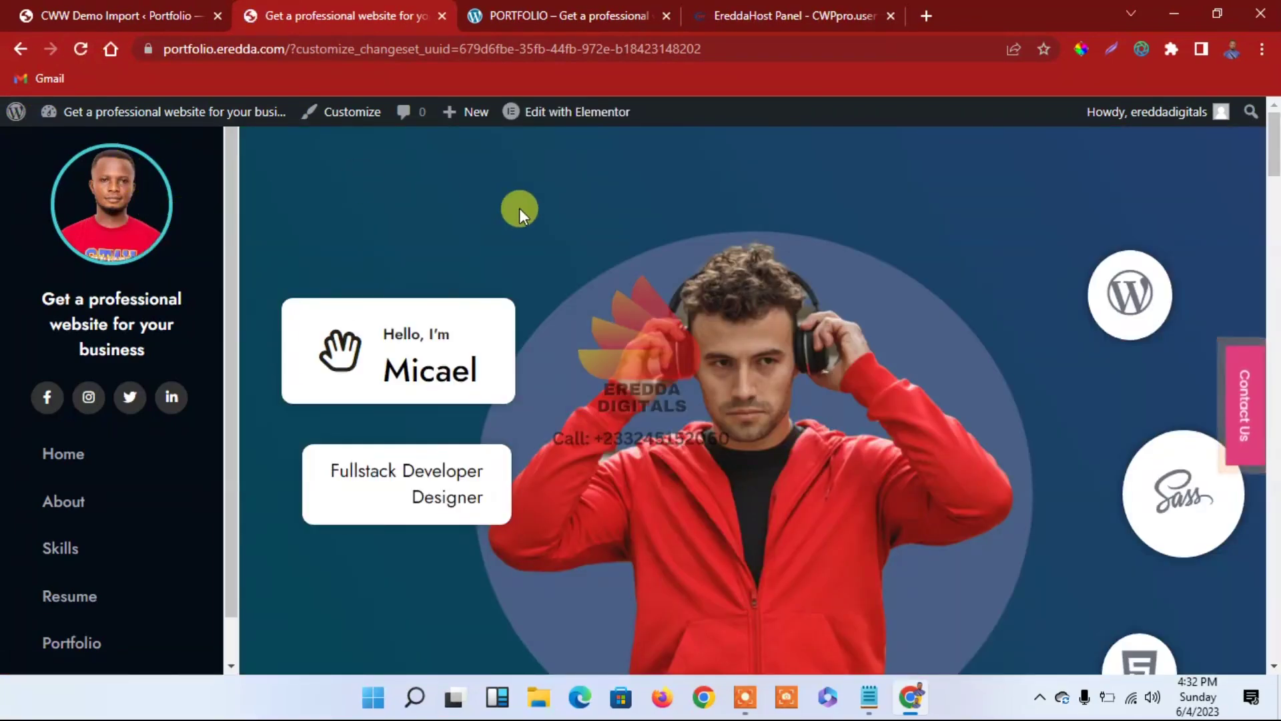
{"action": "left_click", "coordinate": [552, 13]}
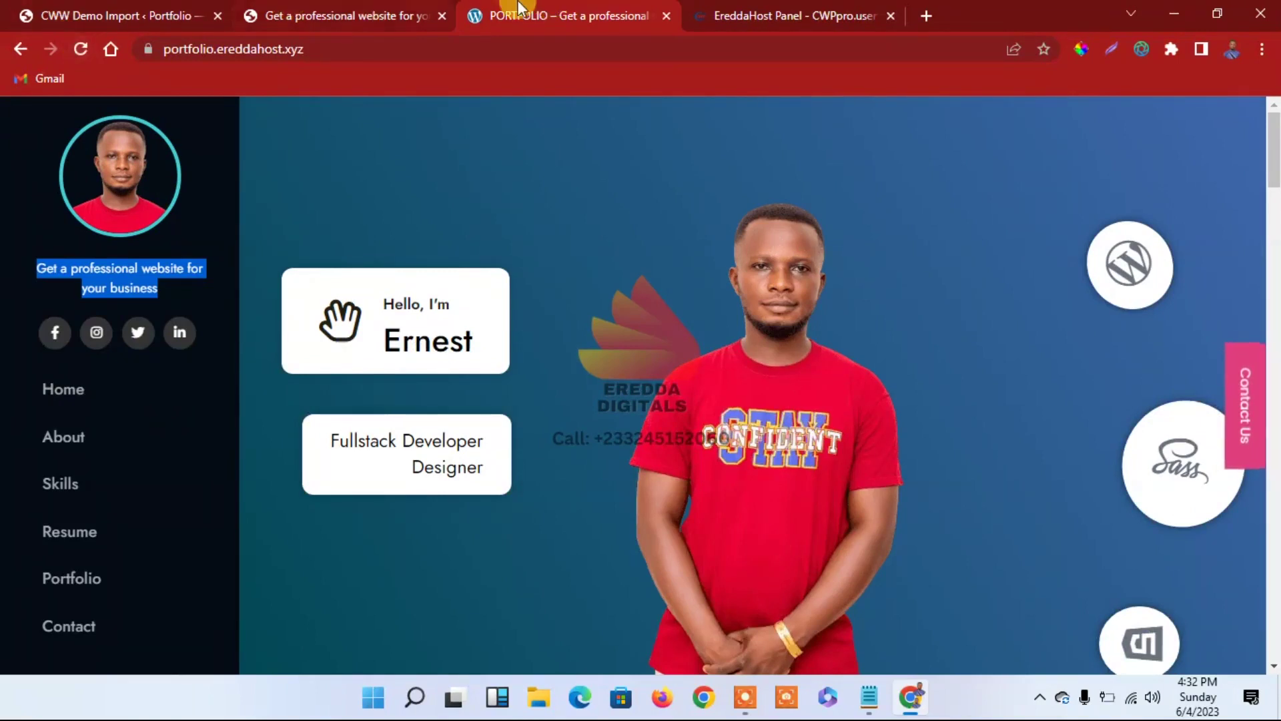
{"action": "left_click", "coordinate": [337, 13]}
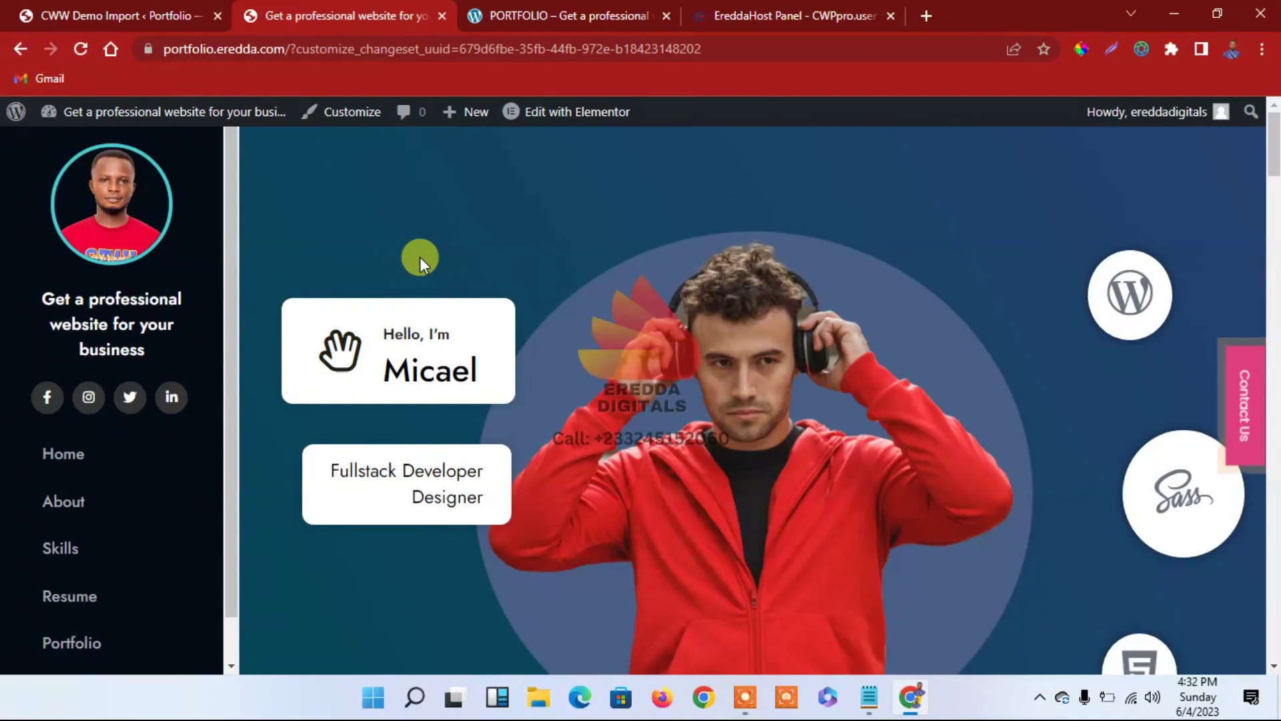
Launch Elementor on the Home page and recreate the missing default kit in Tools
{"action": "mouse_move", "coordinate": [544, 119]}
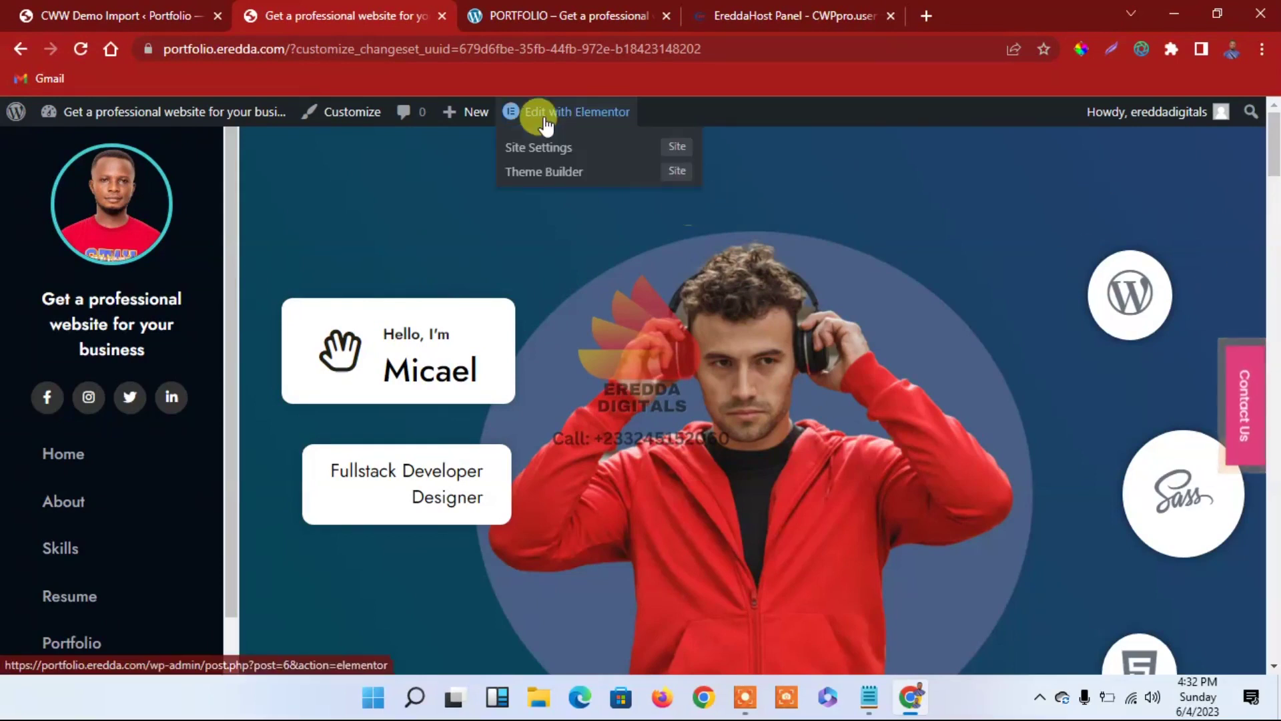
{"action": "left_click", "coordinate": [562, 116]}
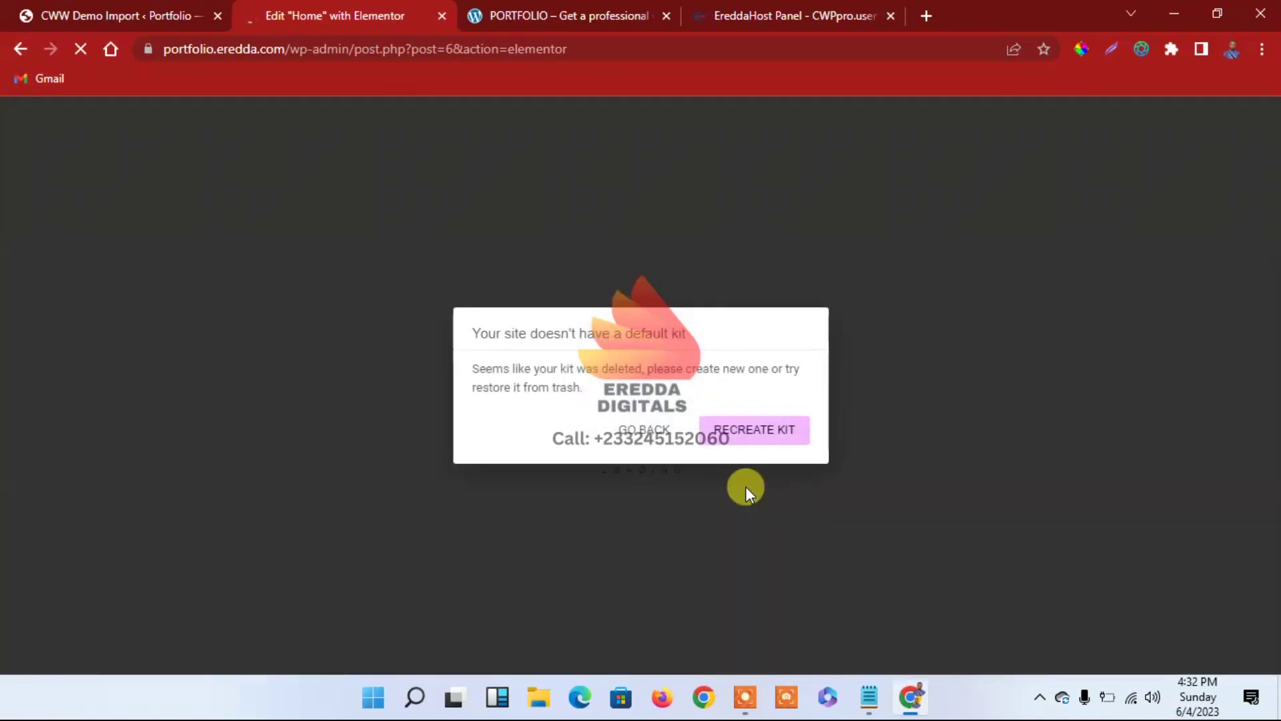
{"action": "left_click", "coordinate": [741, 437]}
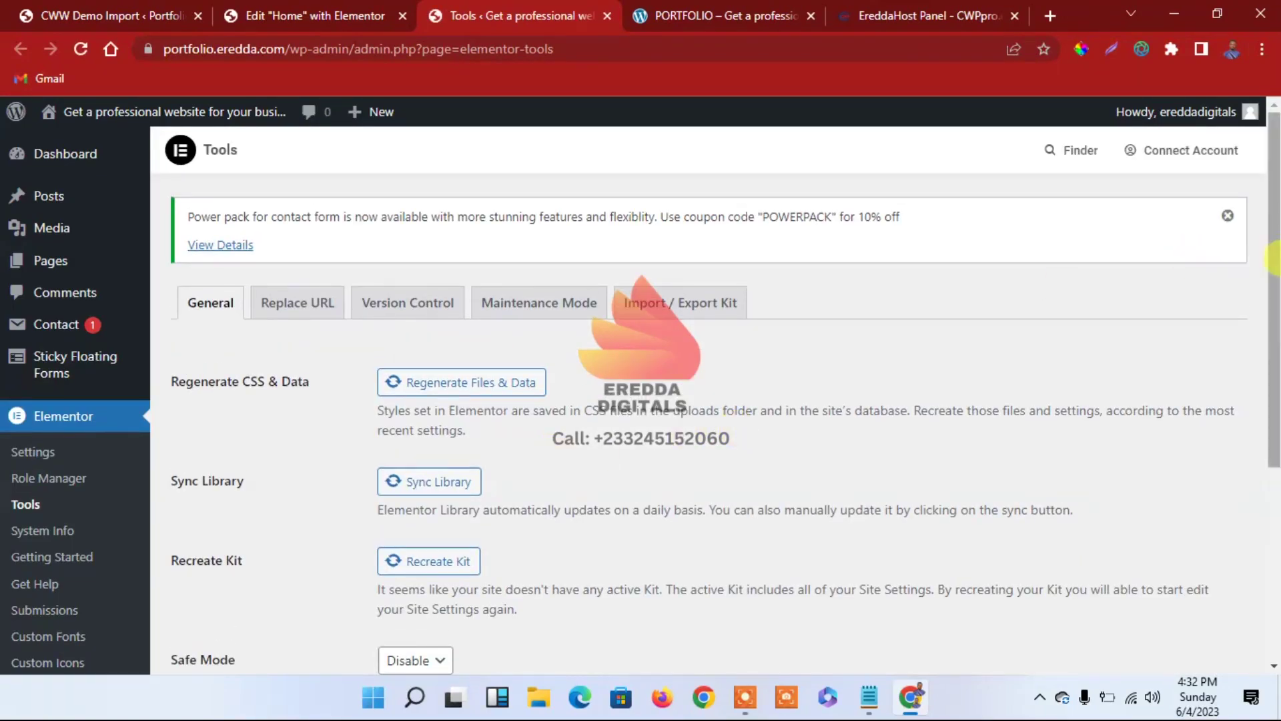
{"action": "scroll", "coordinate": [1274, 334], "scroll_direction": "down", "scroll_amount": 2}
{"action": "scroll", "coordinate": [1274, 334], "scroll_direction": "down", "scroll_amount": 2}
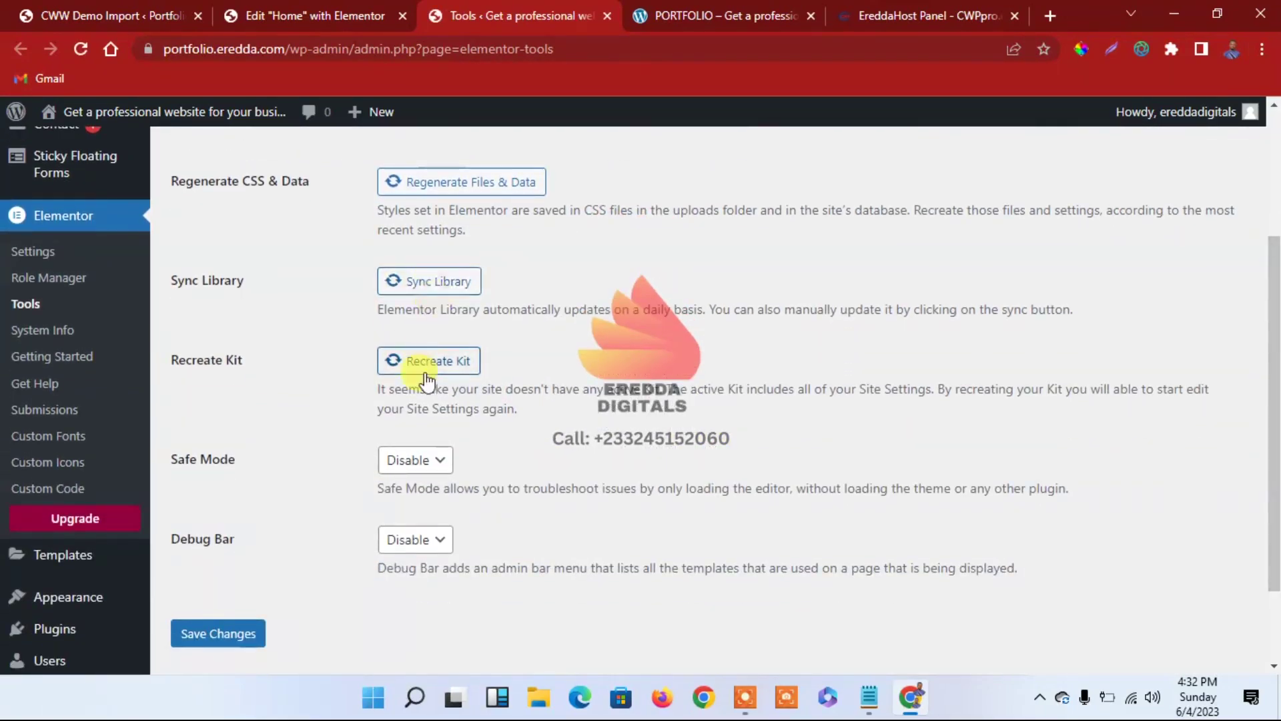
{"action": "left_click", "coordinate": [416, 366]}
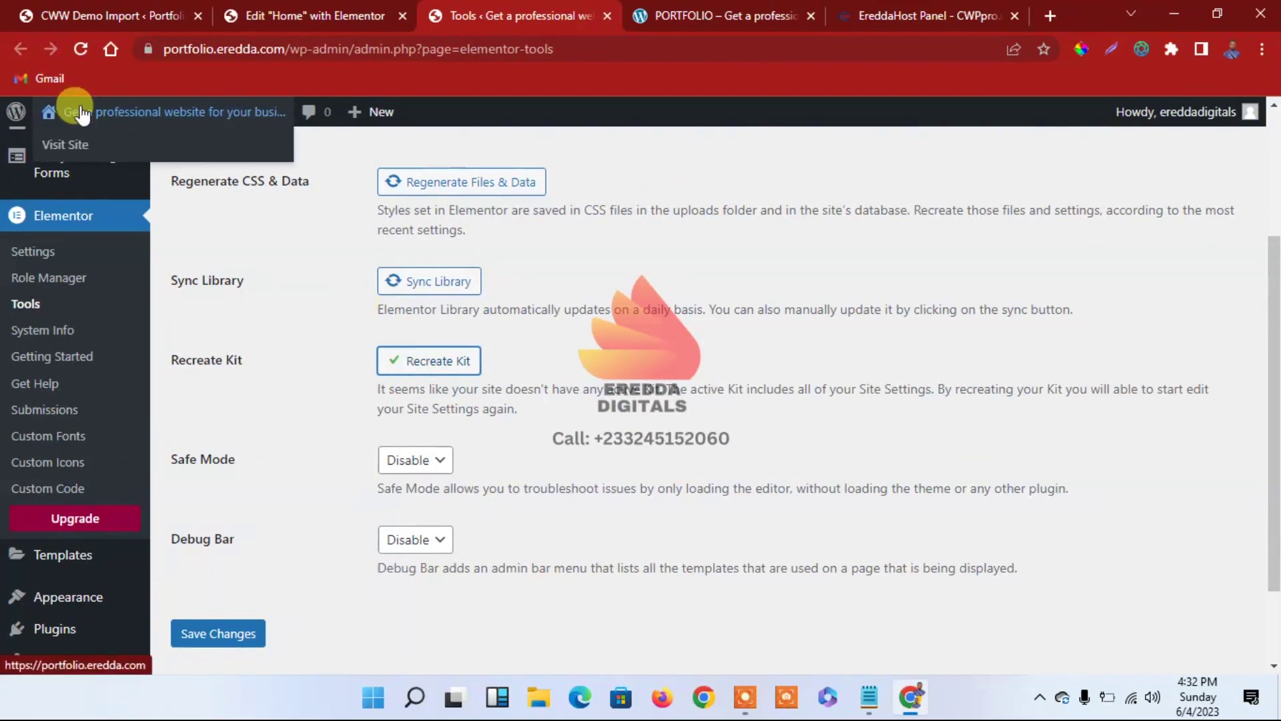
Reload the stalled editor so the Home page loads, and close the Tools tab
{"action": "left_click", "coordinate": [81, 49]}
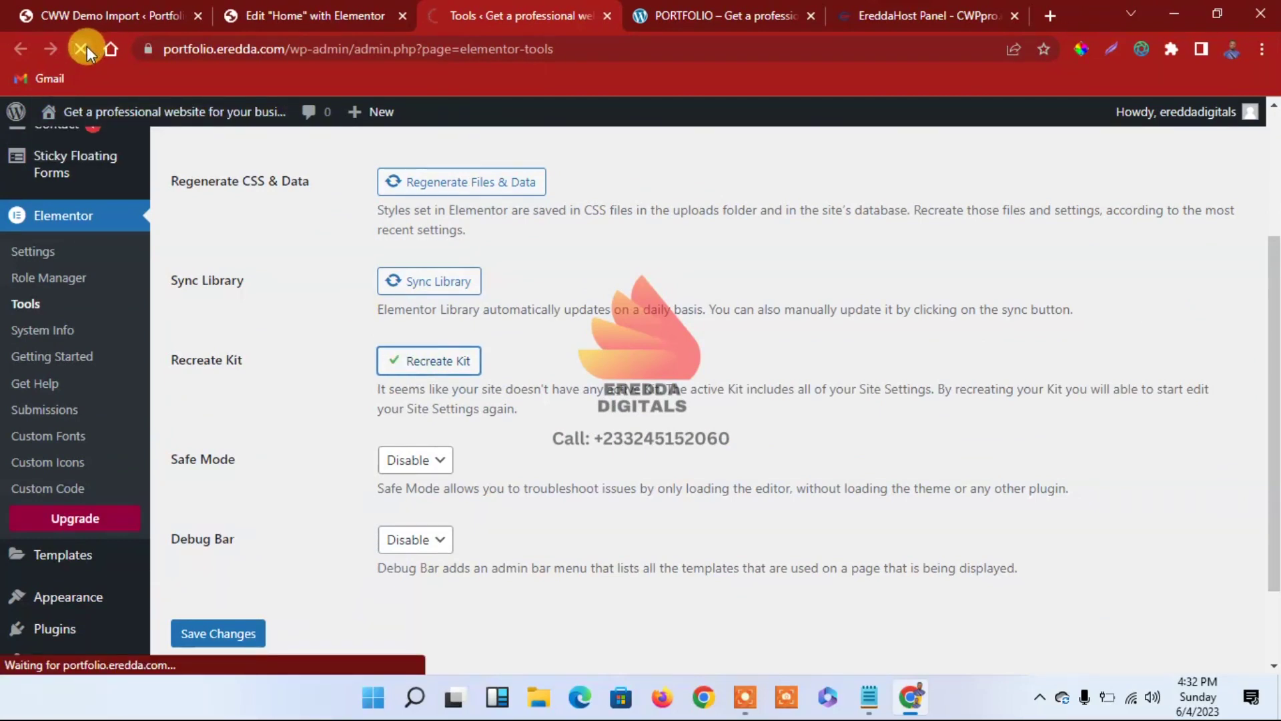
{"action": "left_click", "coordinate": [321, 8]}
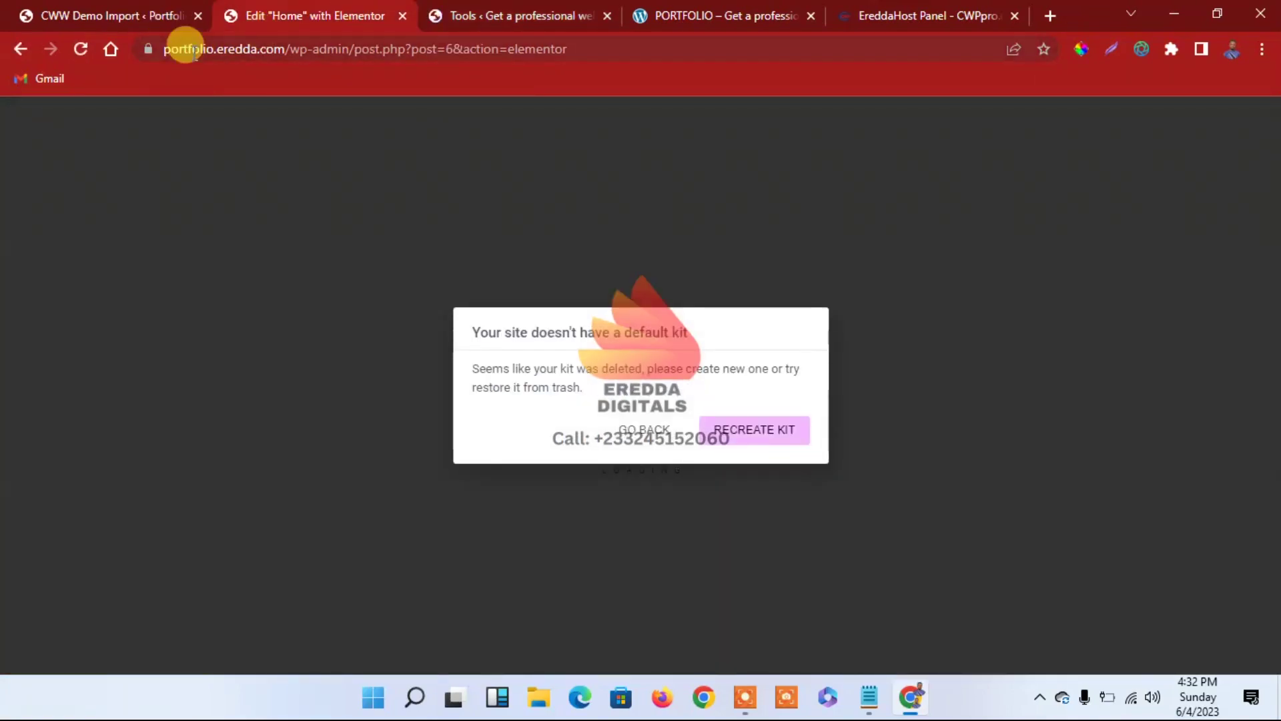
{"action": "left_click", "coordinate": [81, 52]}
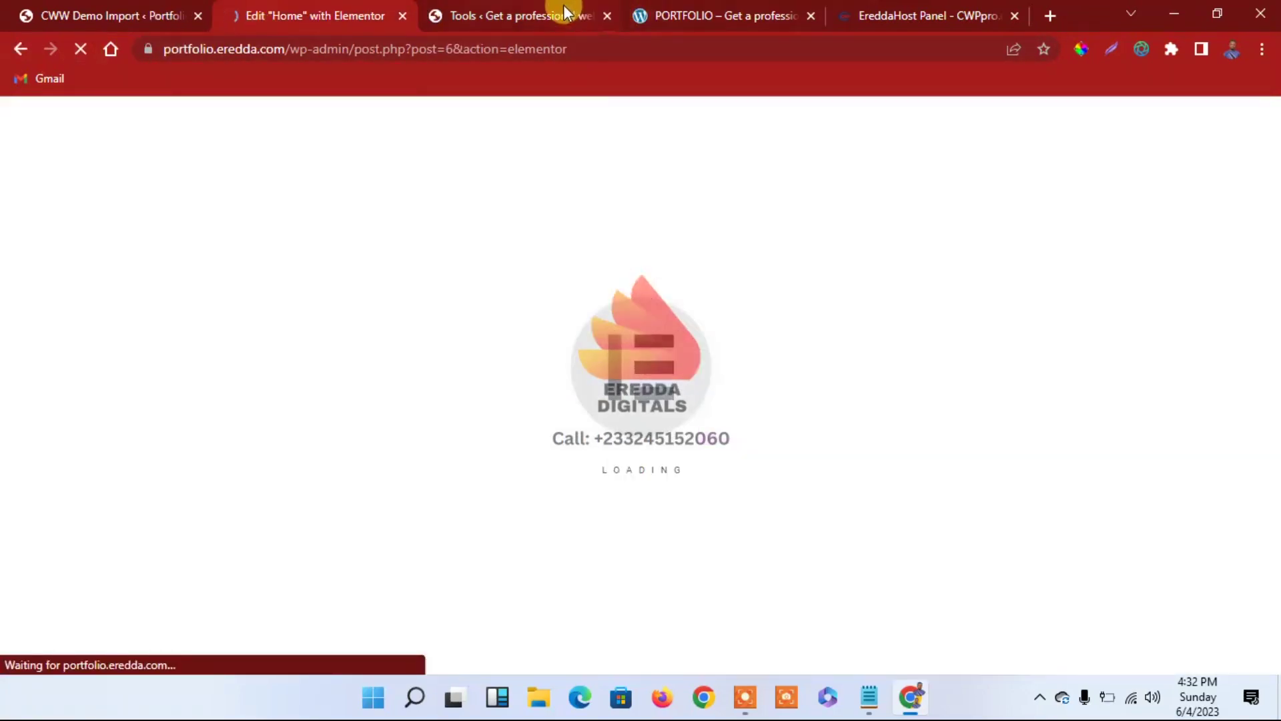
{"action": "left_click", "coordinate": [594, 14]}
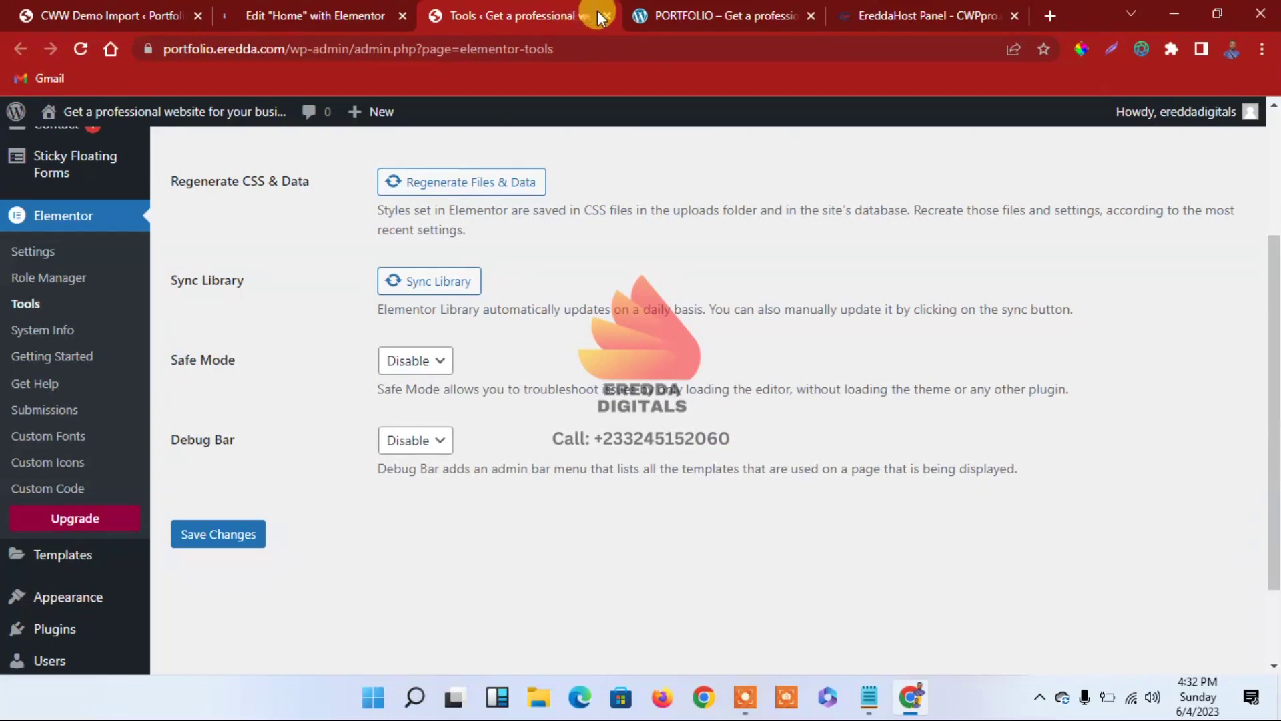
{"action": "left_click", "coordinate": [606, 14]}
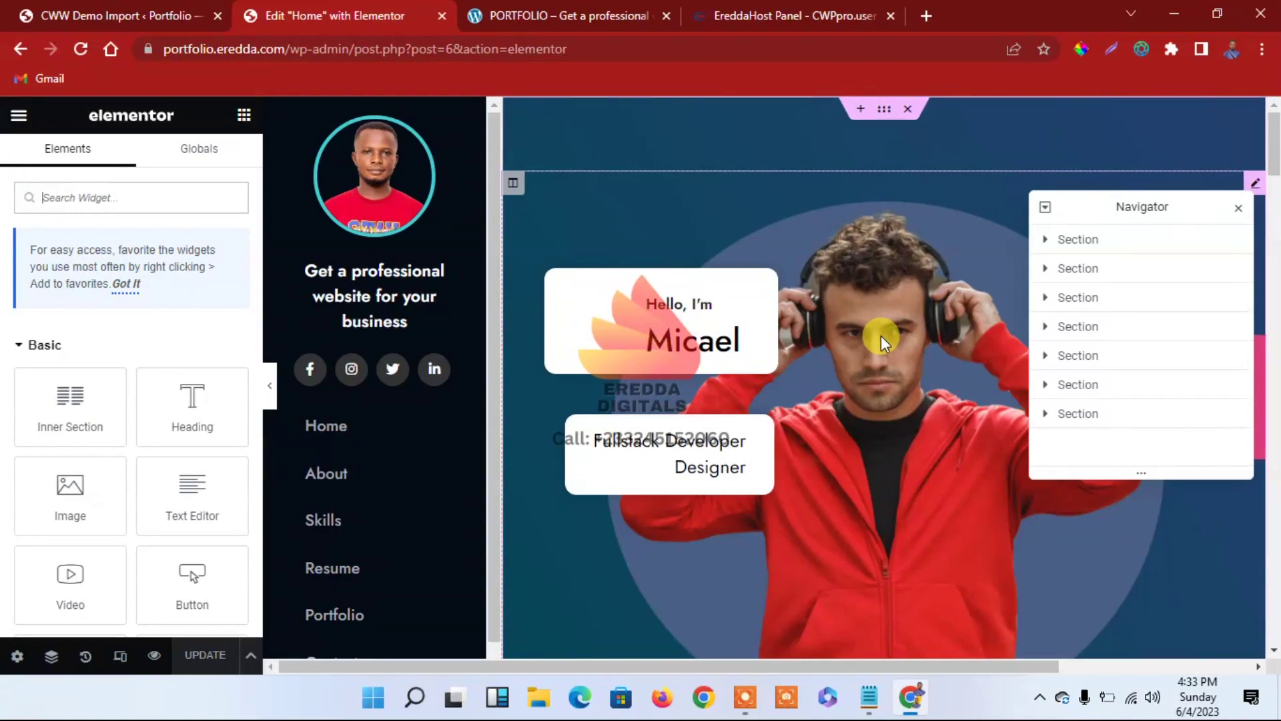
Change the name in the Hello, I'm box from Micael to Darius
{"action": "left_click", "coordinate": [675, 328]}
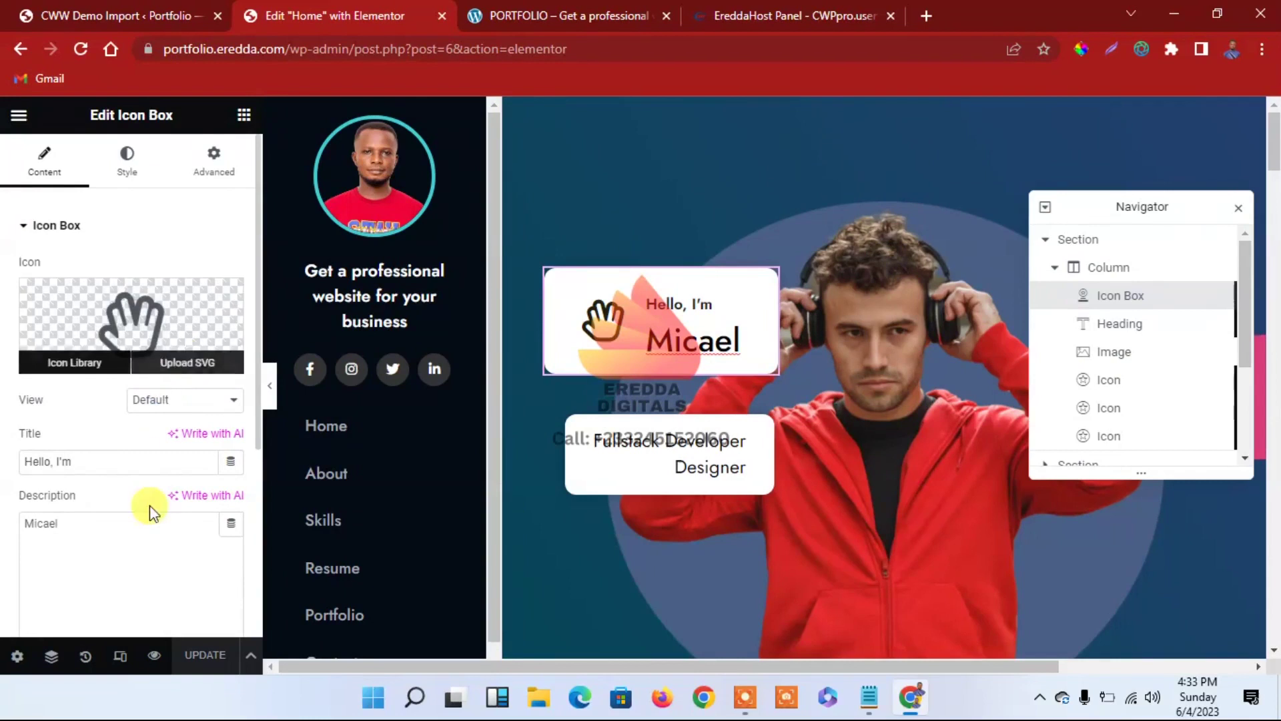
{"action": "left_click_drag", "start_coordinate": [60, 524], "coordinate": [3, 530]}
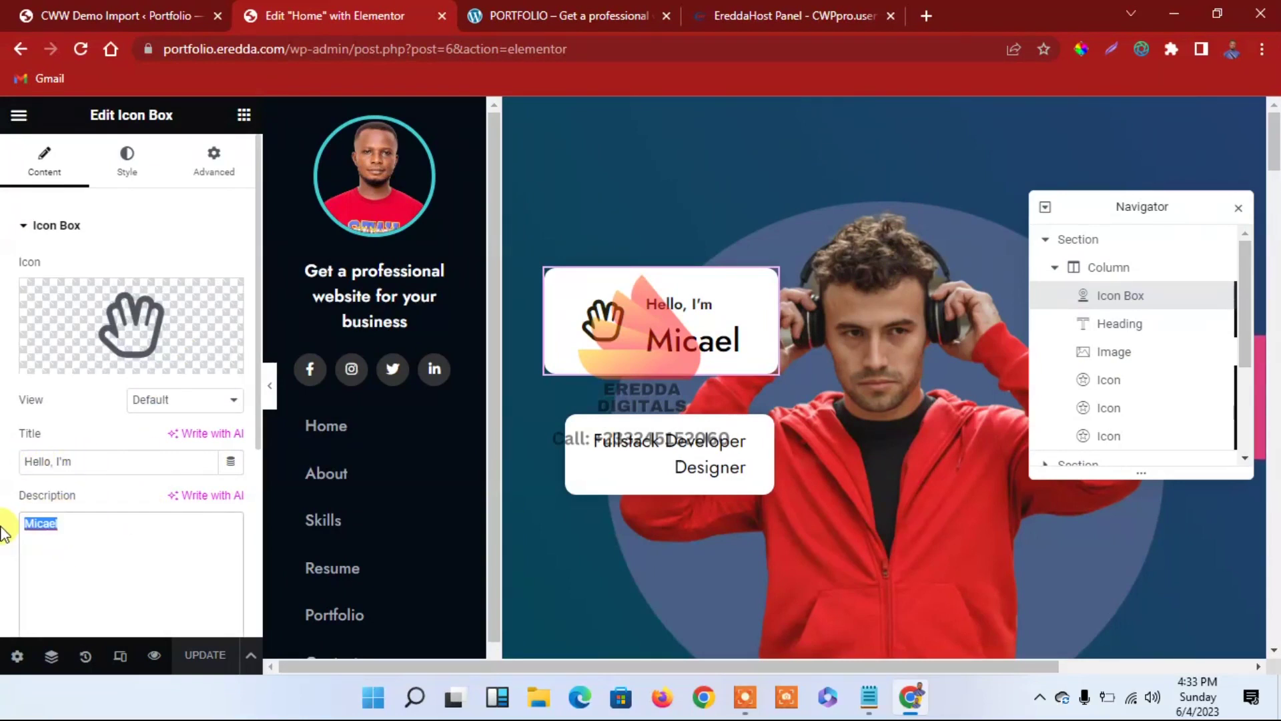
{"action": "type", "text": "Darius"}
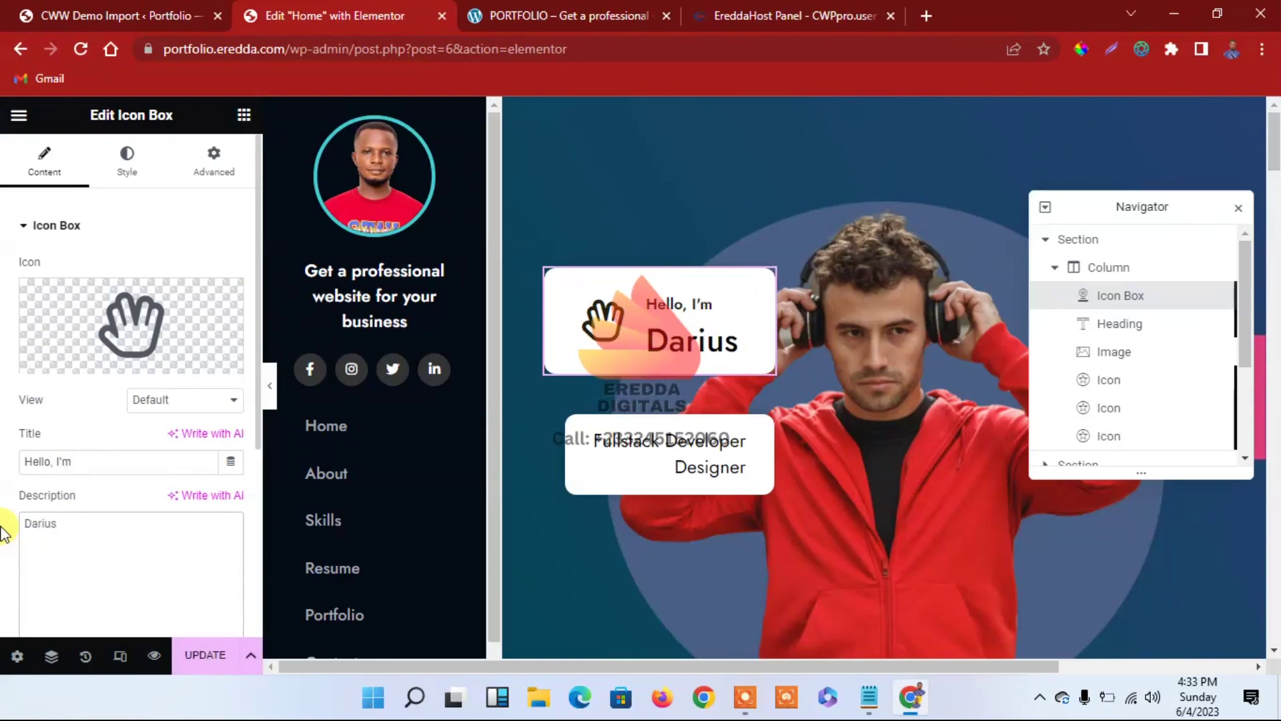
Rewrite the Fullstack Developer Designer title as WordPress Expert
{"action": "left_click", "coordinate": [694, 475]}
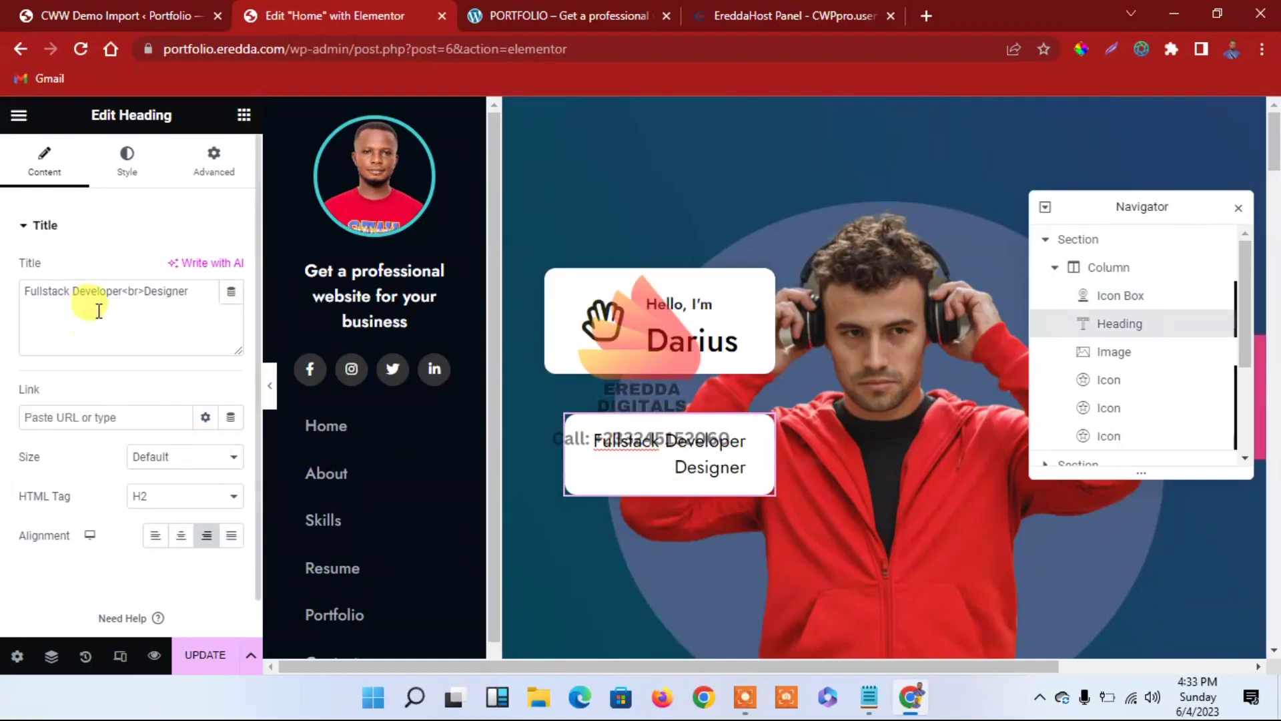
{"action": "left_click_drag", "start_coordinate": [189, 291], "coordinate": [13, 292]}
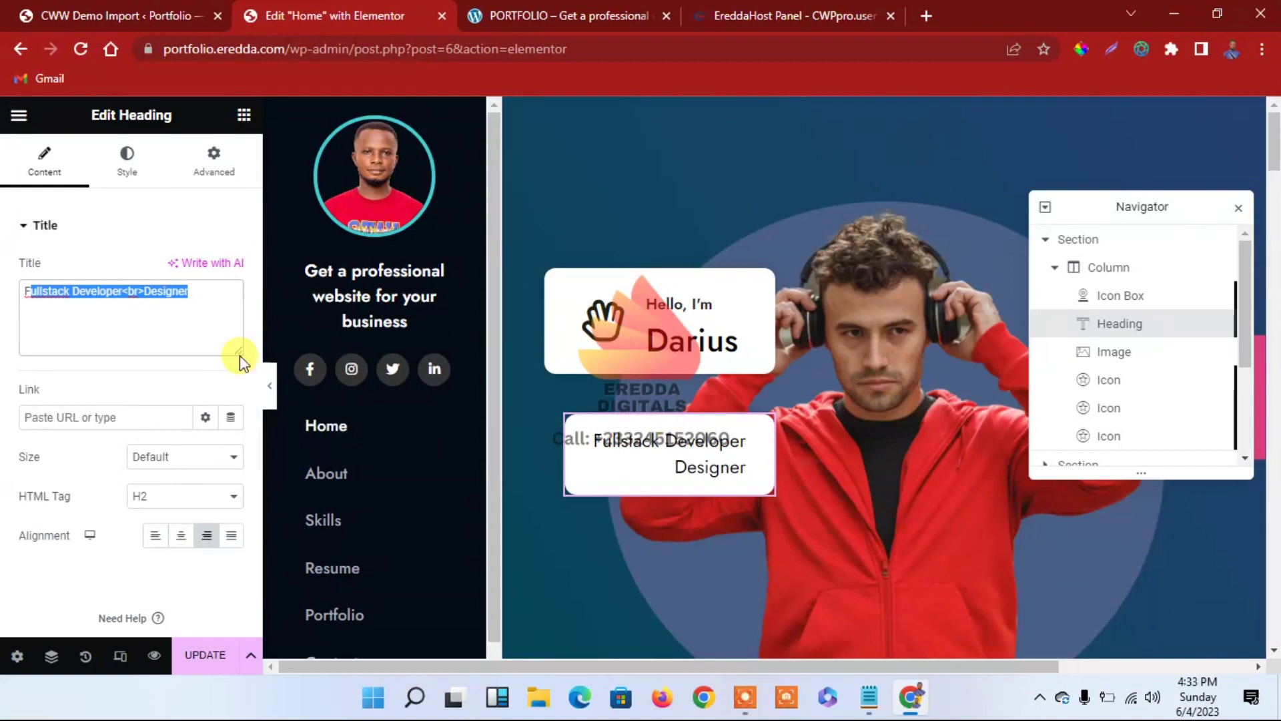
{"action": "left_click", "coordinate": [152, 338]}
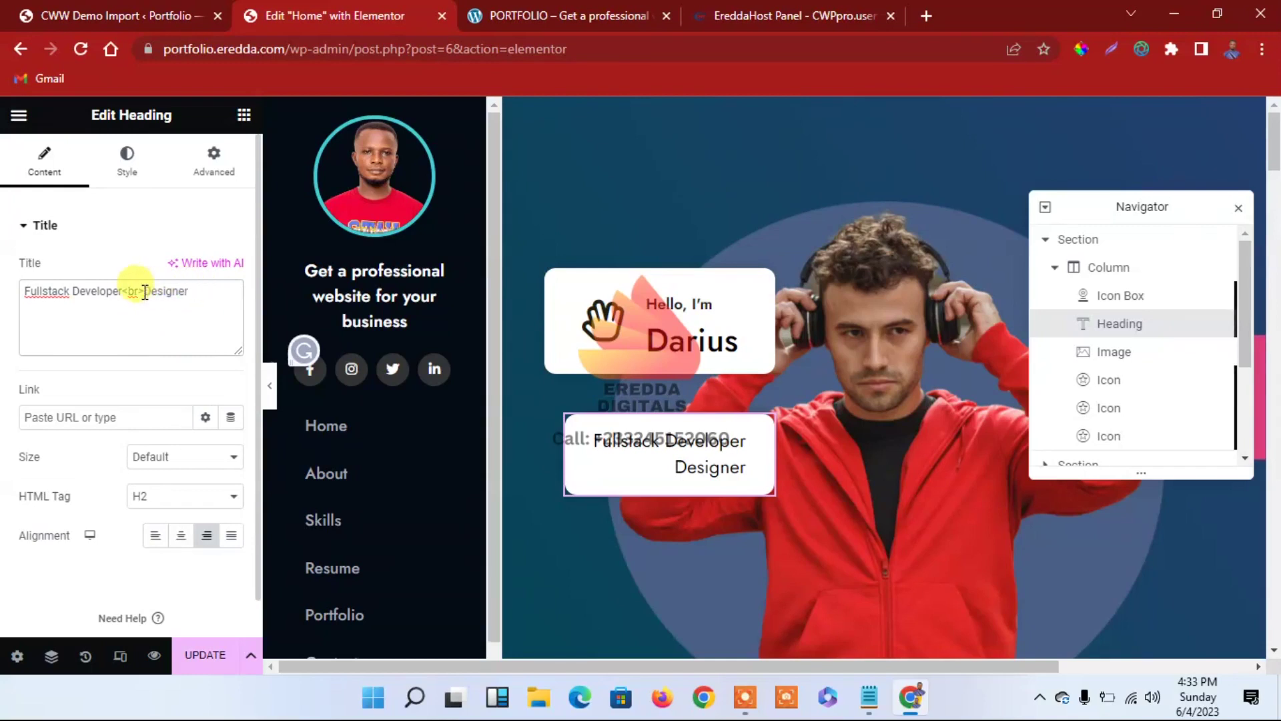
{"action": "left_click_drag", "start_coordinate": [121, 289], "coordinate": [6, 304]}
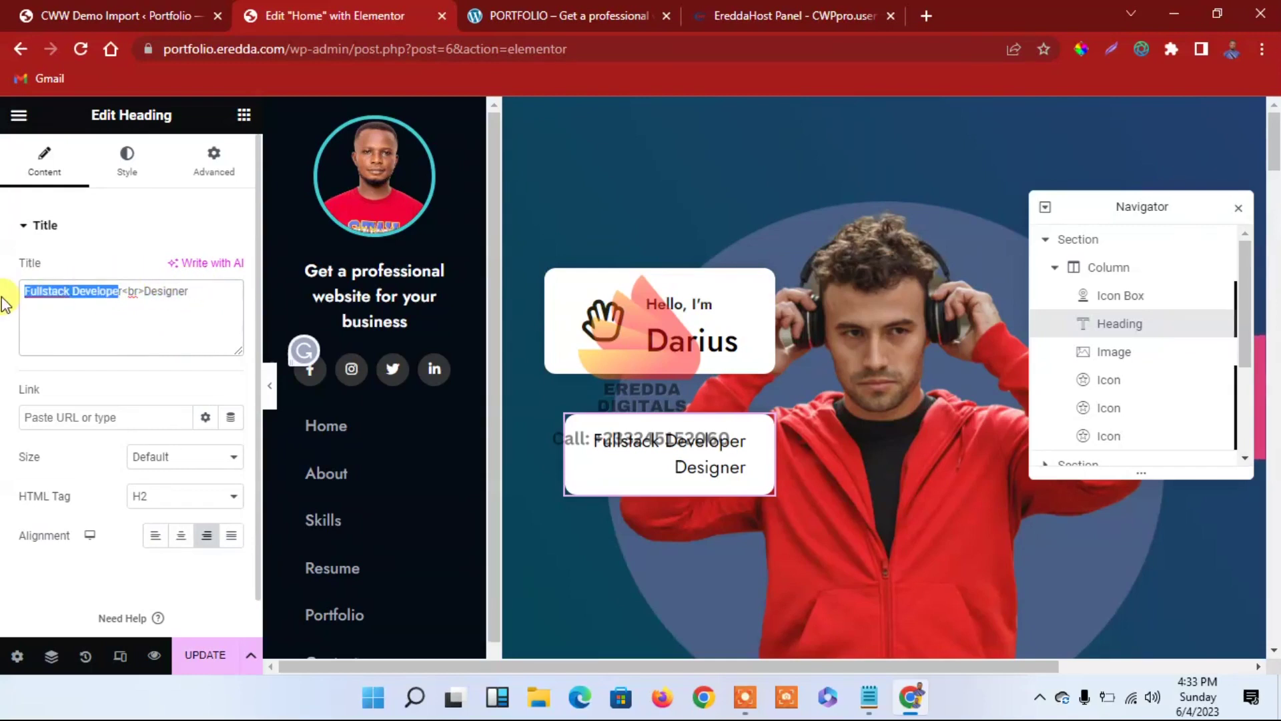
{"action": "key", "text": "BackSpace"}
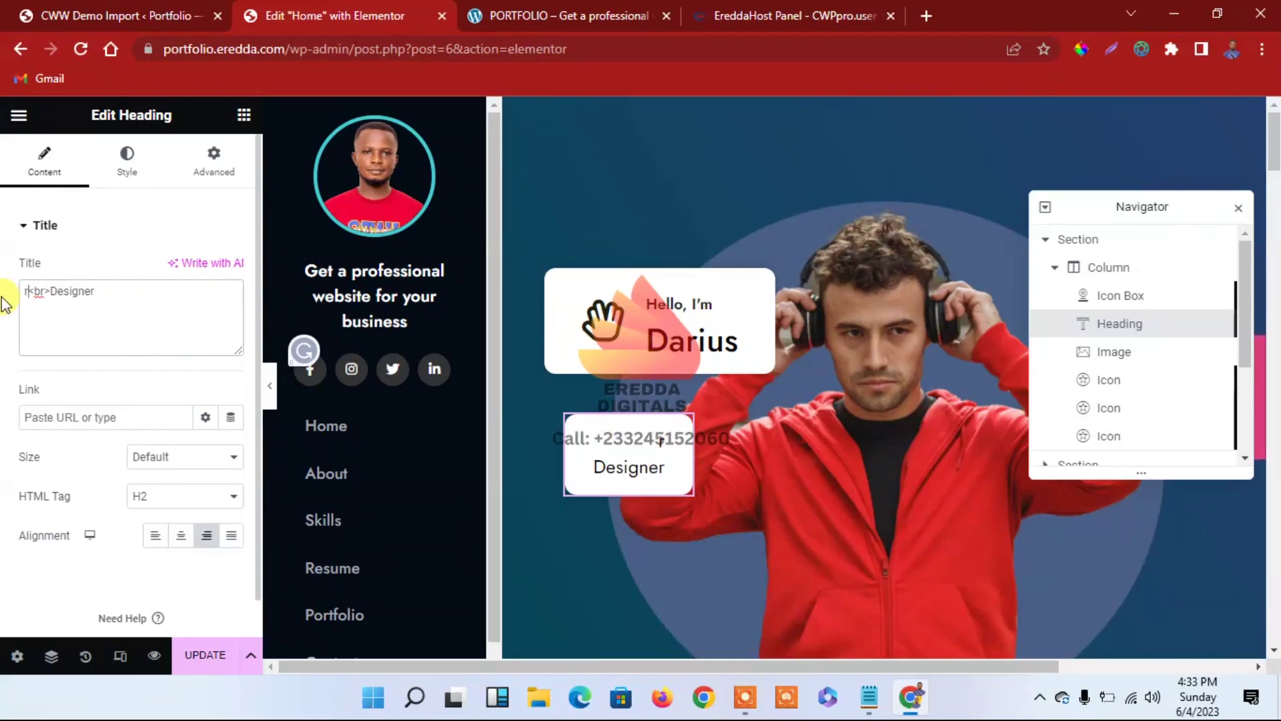
{"action": "key", "text": "BackSpace"}
{"action": "type", "text": "WordPress"}
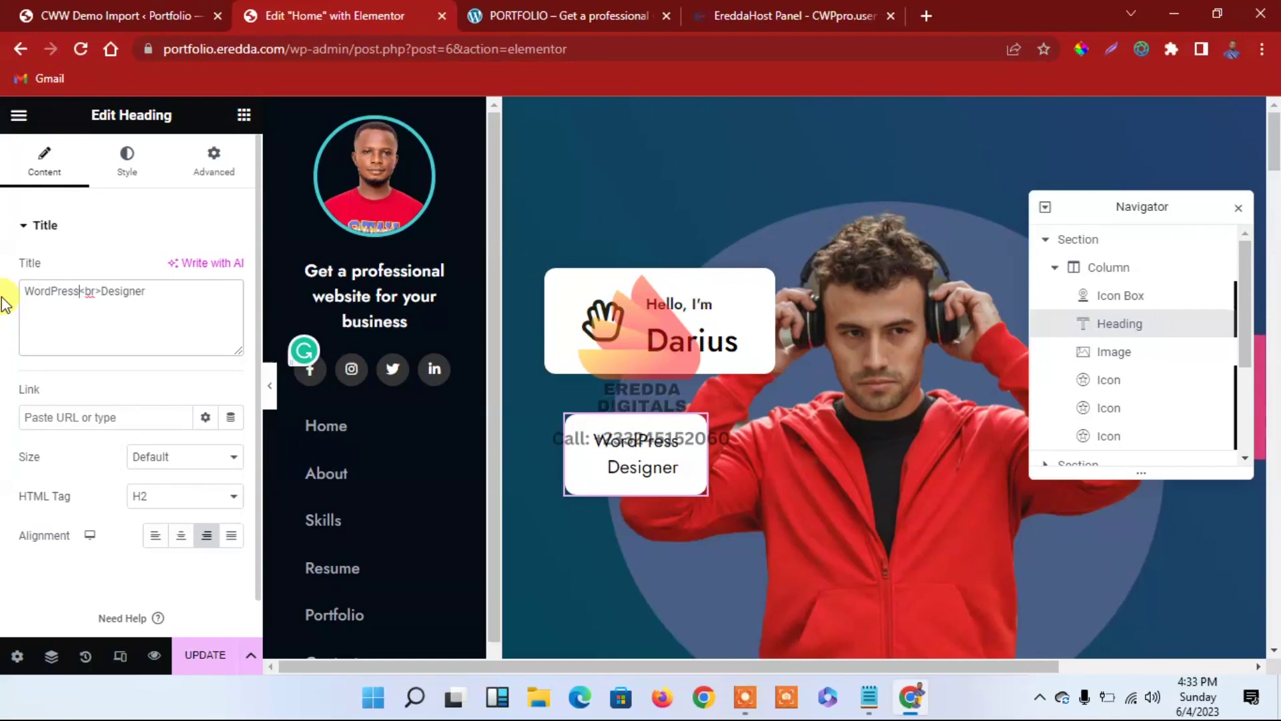
{"action": "left_click", "coordinate": [166, 297]}
{"action": "key", "text": "BackSpace"}
{"action": "key", "text": "BackSpace"}
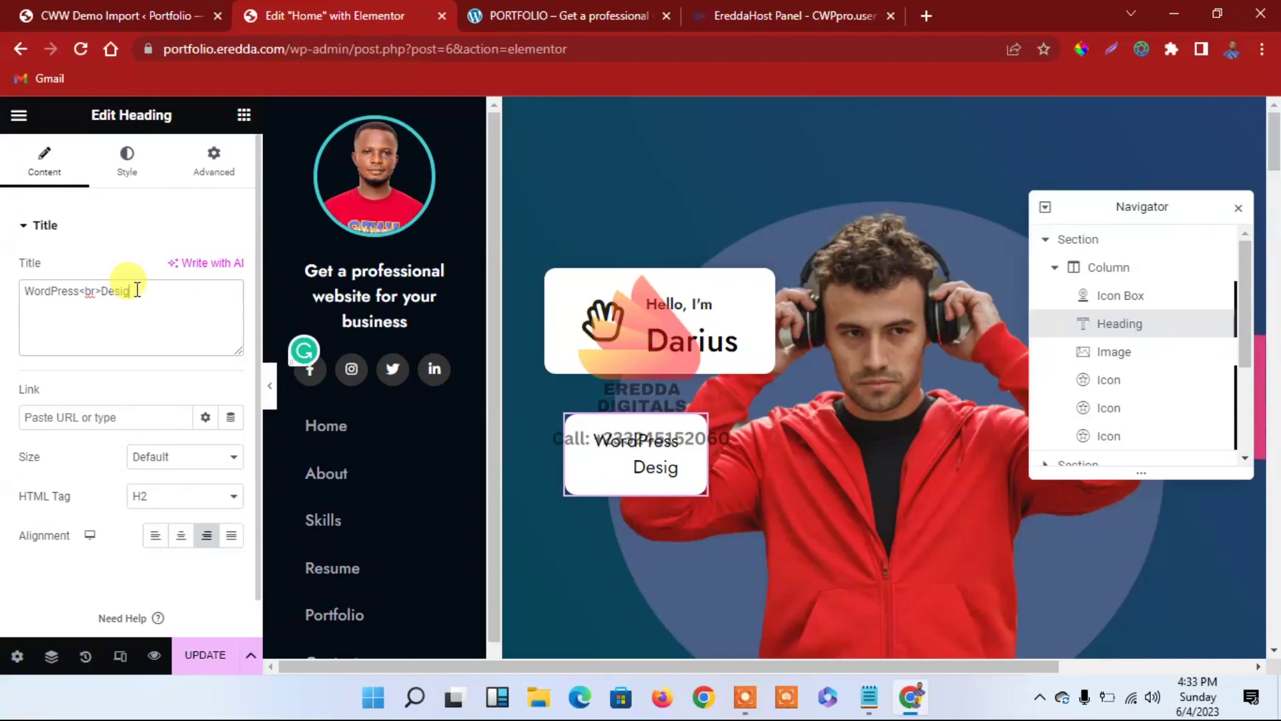
{"action": "key", "text": "BackSpace"}
{"action": "key", "text": "BackSpace"}
{"action": "key", "text": "BackSpace"}
{"action": "key", "text": "BackSpace"}
{"action": "key", "text": "BackSpace"}
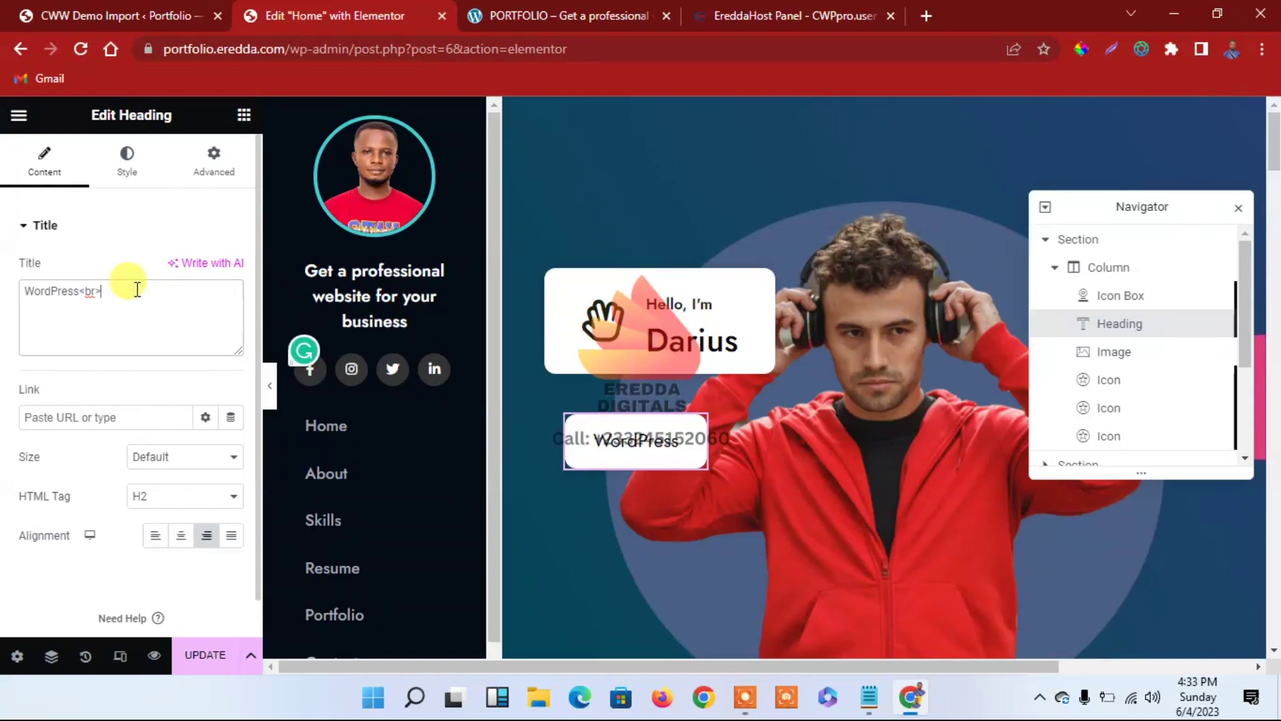
{"action": "type", "text": "Expert"}
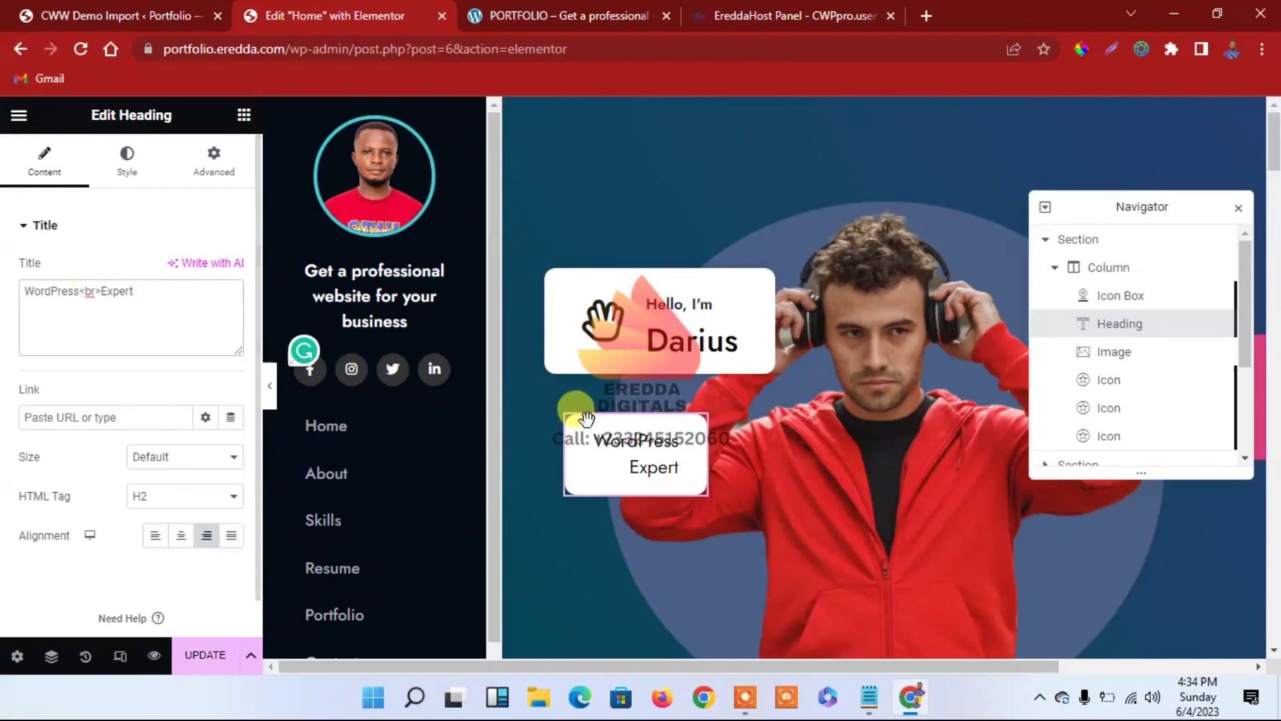
Insert a <br> between WordPress and Expert, update the page, and close the Navigator
{"action": "double_click", "coordinate": [127, 291]}
{"action": "left_click", "coordinate": [108, 291]}
{"action": "left_click_drag", "start_coordinate": [103, 291], "coordinate": [81, 290]}
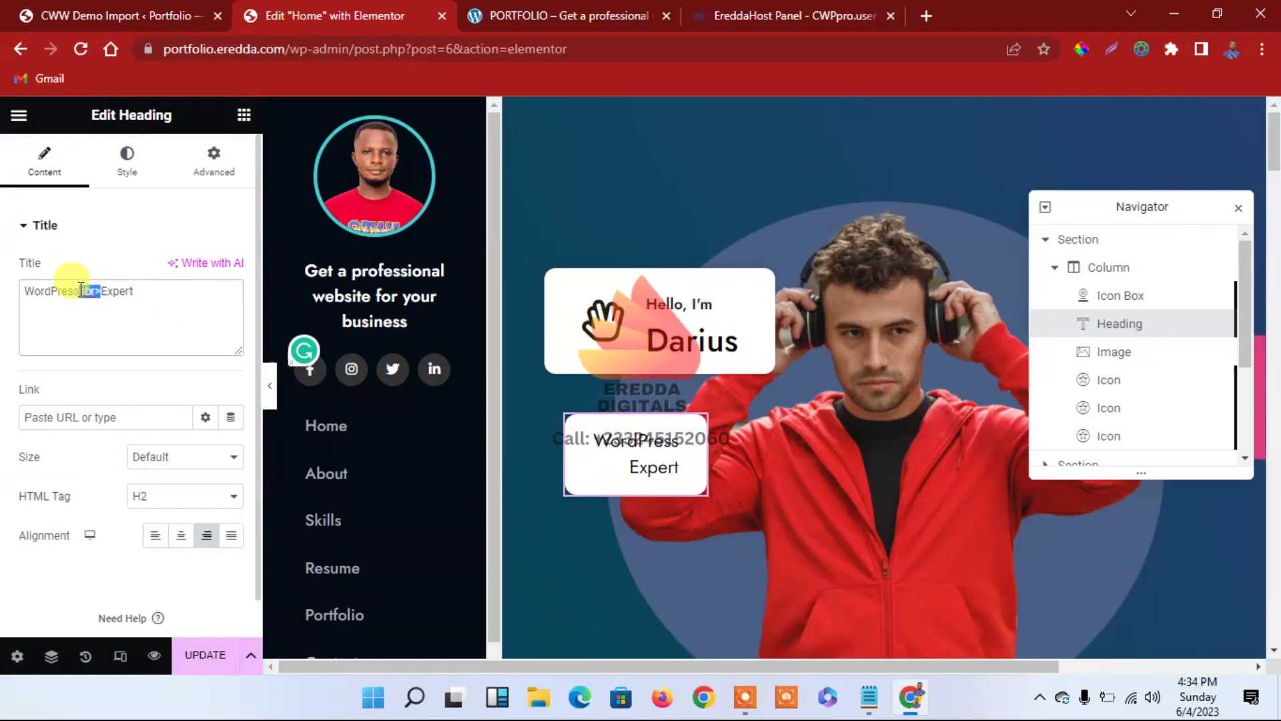
{"action": "key", "text": "BackSpace"}
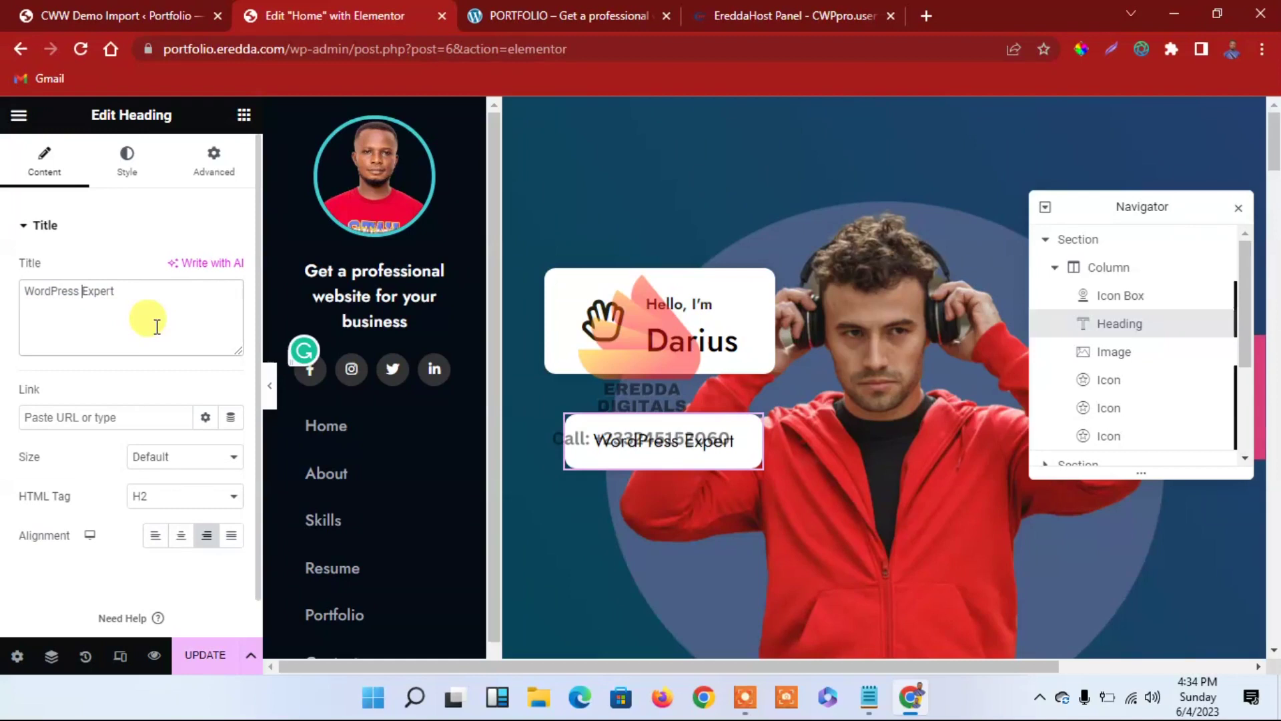
{"action": "type", "text": "<br>"}
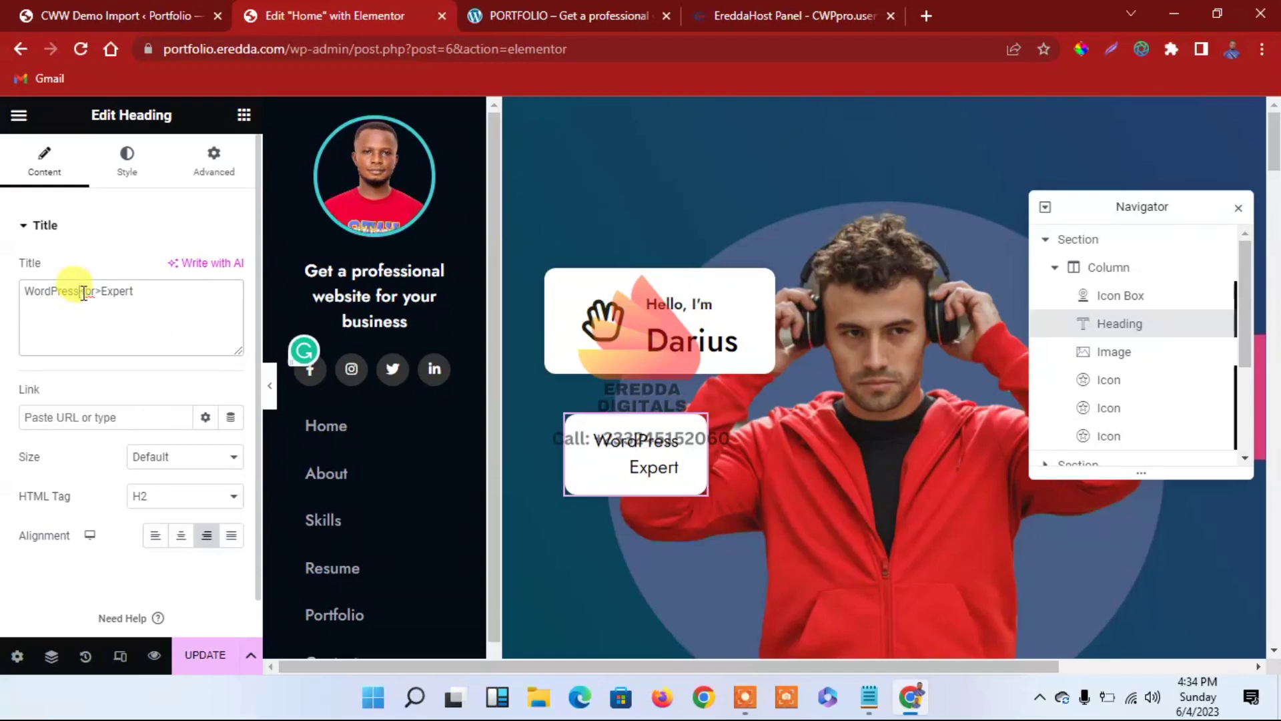
{"action": "left_click", "coordinate": [207, 662]}
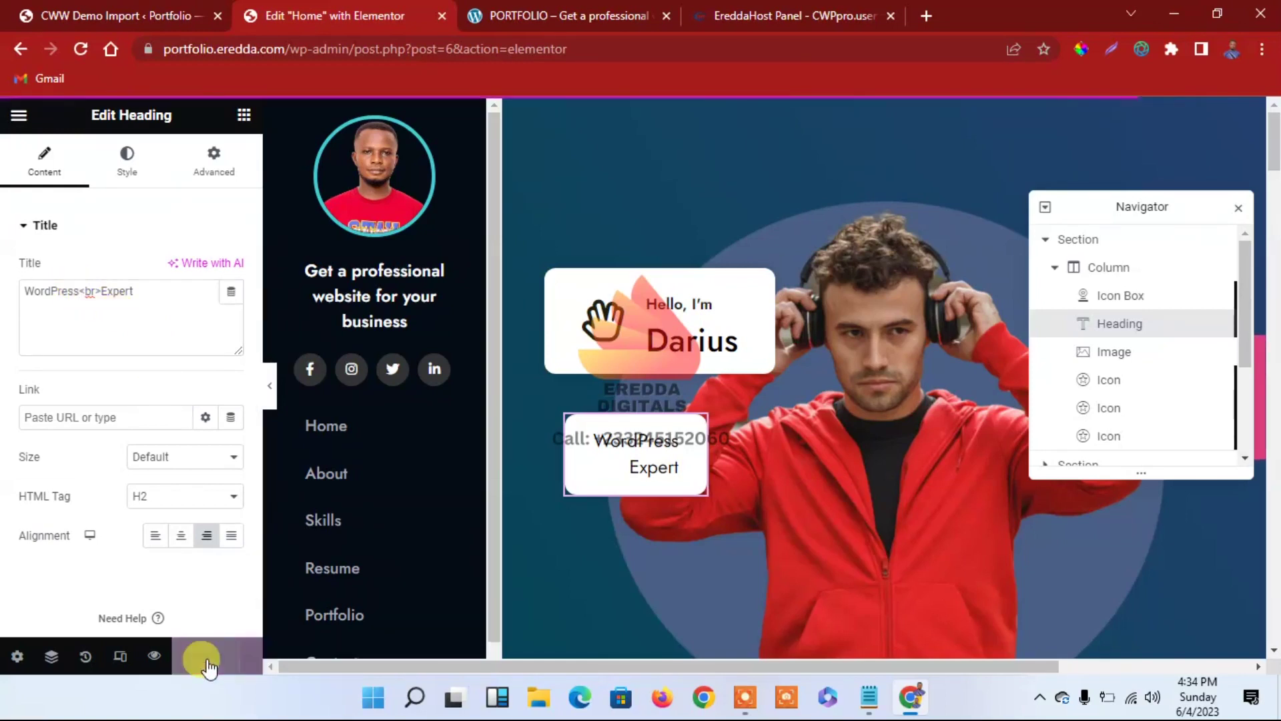
{"action": "left_click", "coordinate": [1237, 208]}
Open the hero image's media dialog, start an upload, then cancel and close it
{"action": "left_click", "coordinate": [845, 422]}
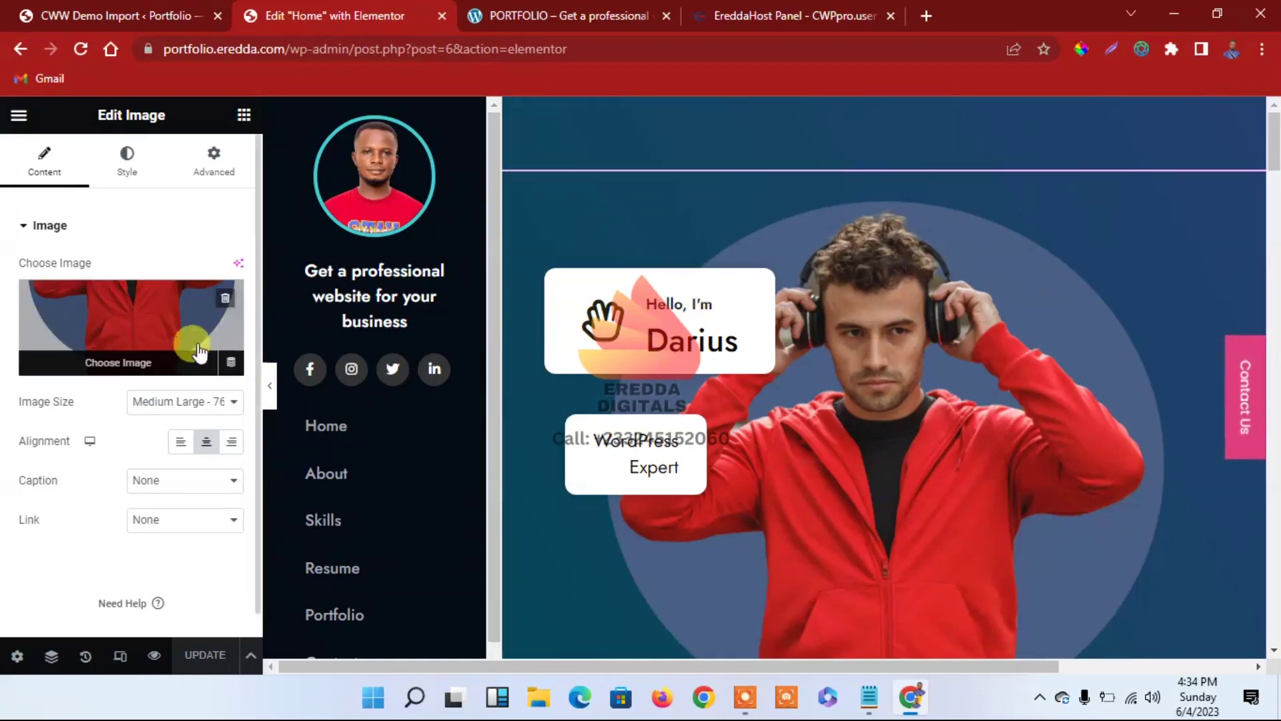
{"action": "left_click", "coordinate": [152, 332]}
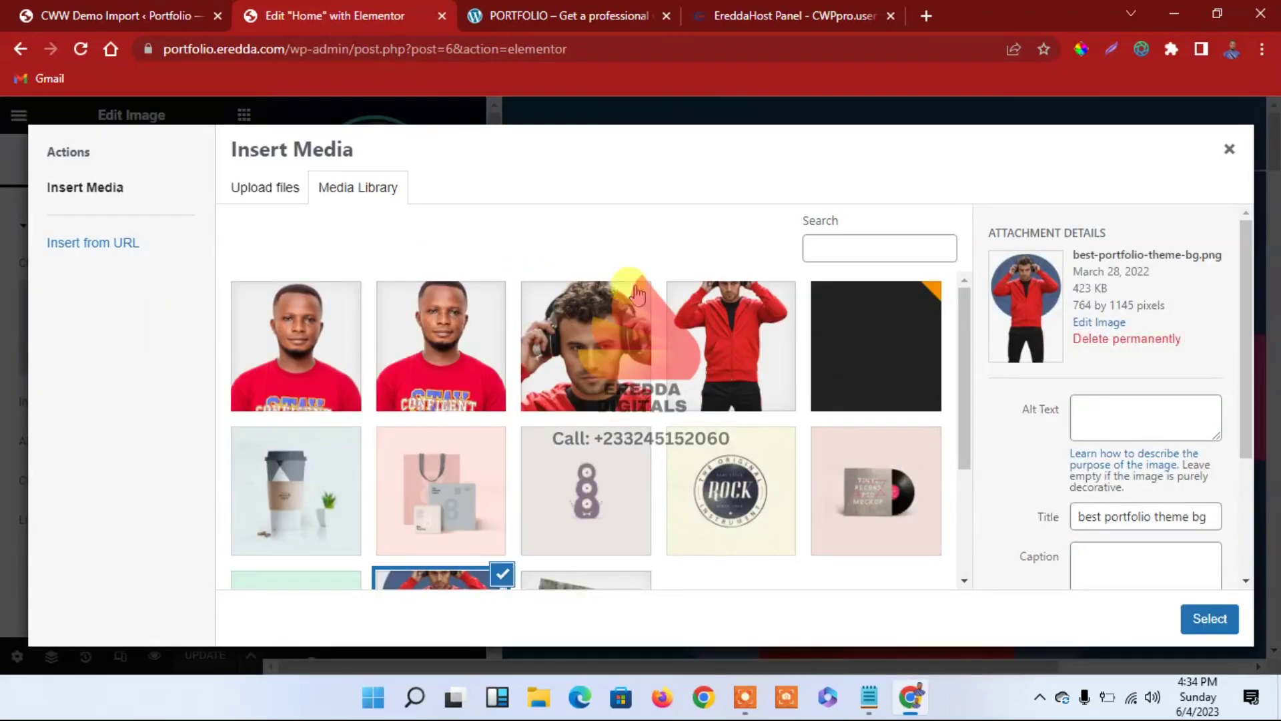
{"action": "left_click", "coordinate": [271, 189]}
{"action": "left_click", "coordinate": [694, 418]}
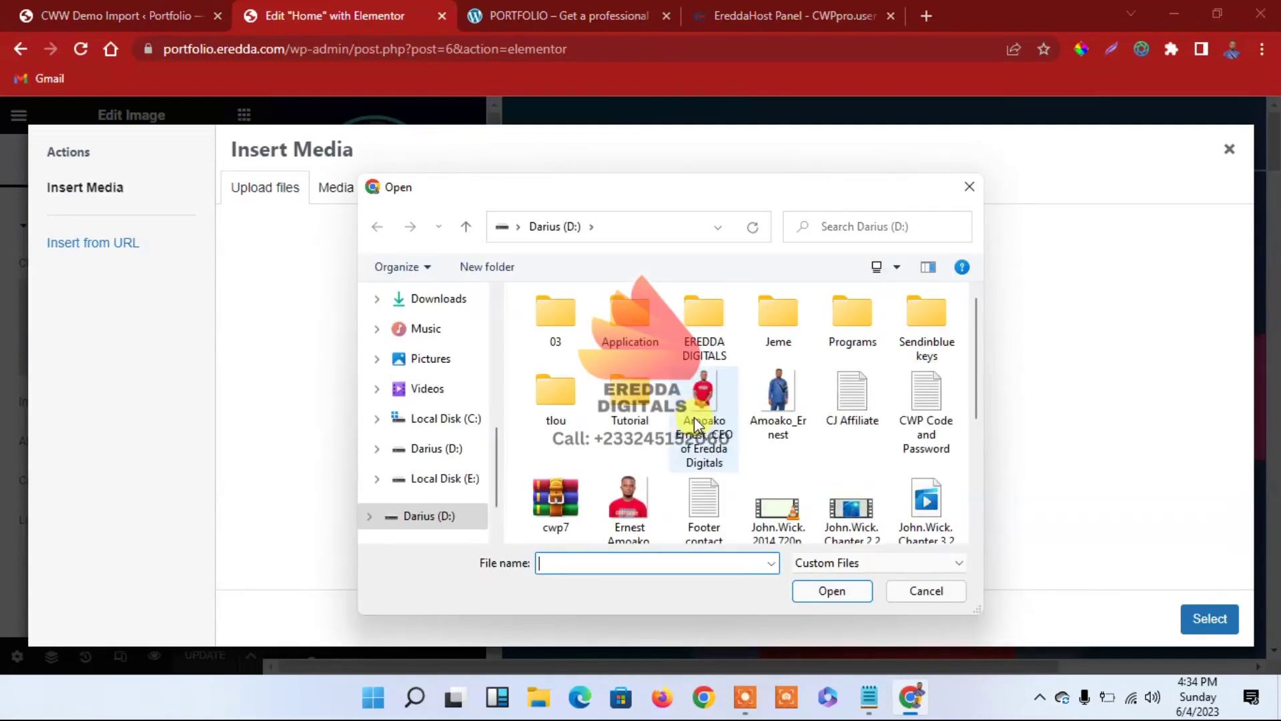
{"action": "left_click_drag", "start_coordinate": [979, 337], "coordinate": [958, 209]}
{"action": "left_click", "coordinate": [962, 193]}
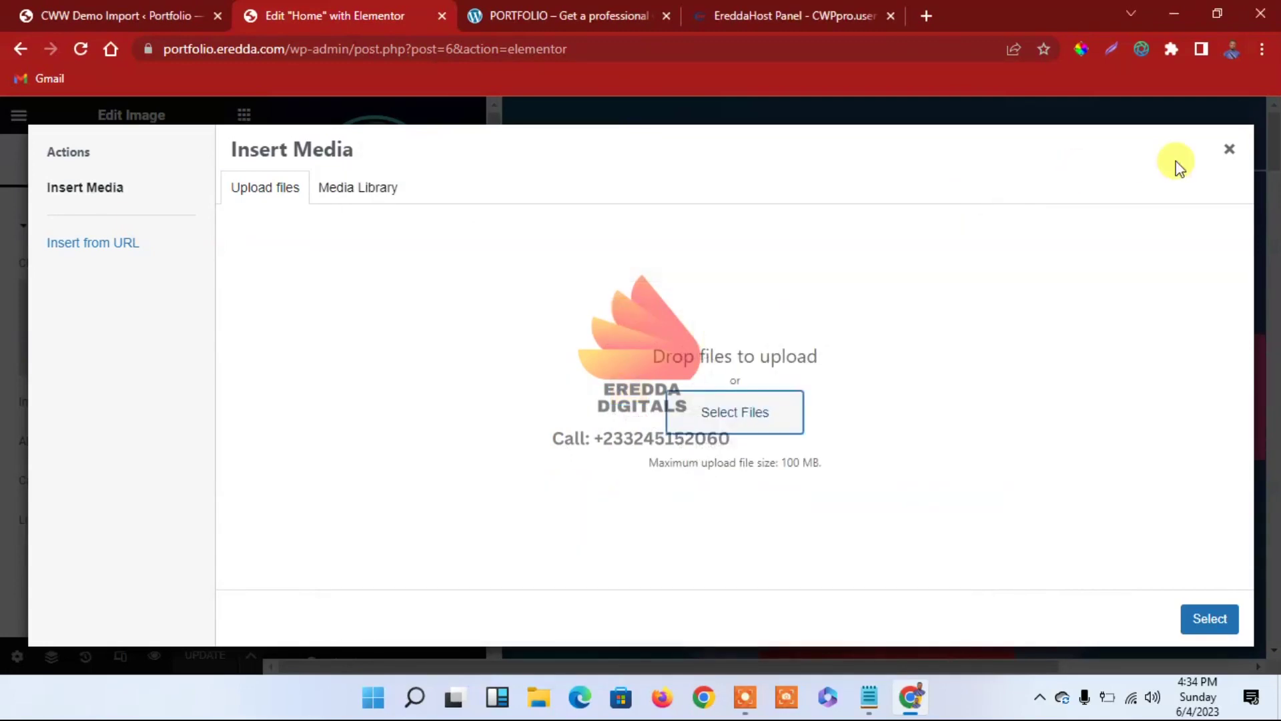
{"action": "left_click", "coordinate": [1227, 150]}
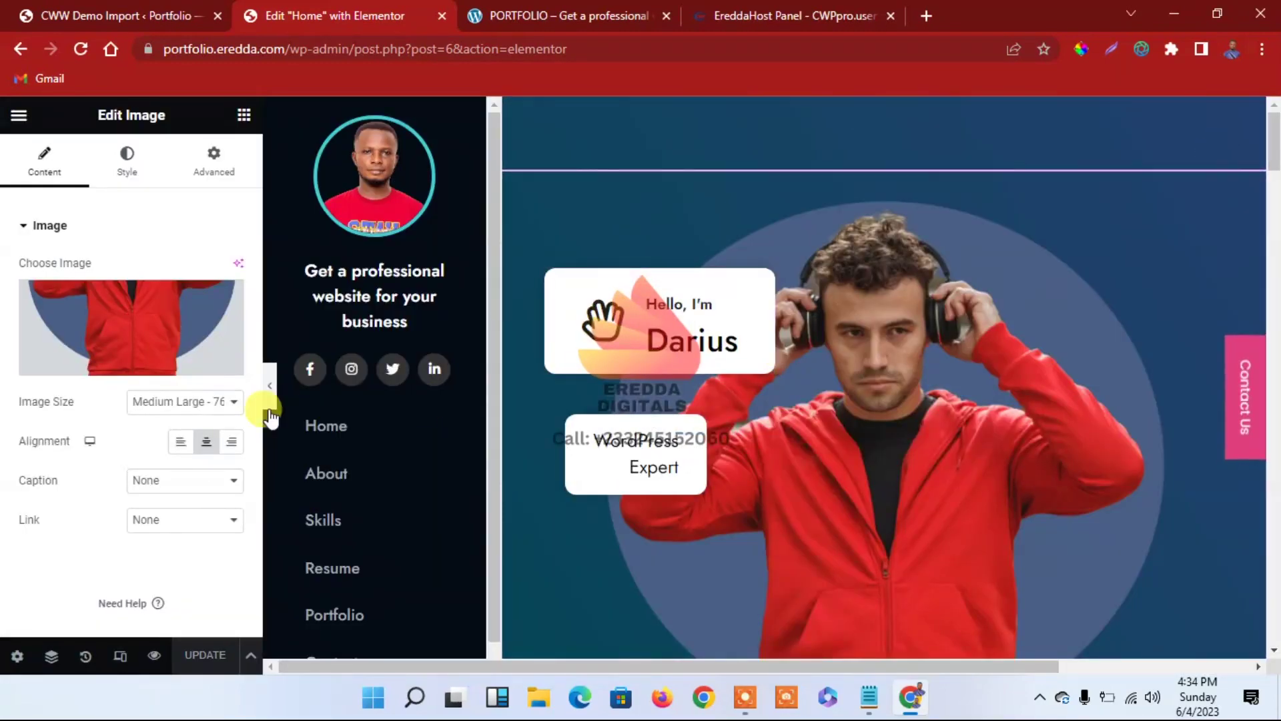
Reopen Insert Media and pick best-portfolio-theme.png from the Media Library
{"action": "left_click", "coordinate": [163, 322]}
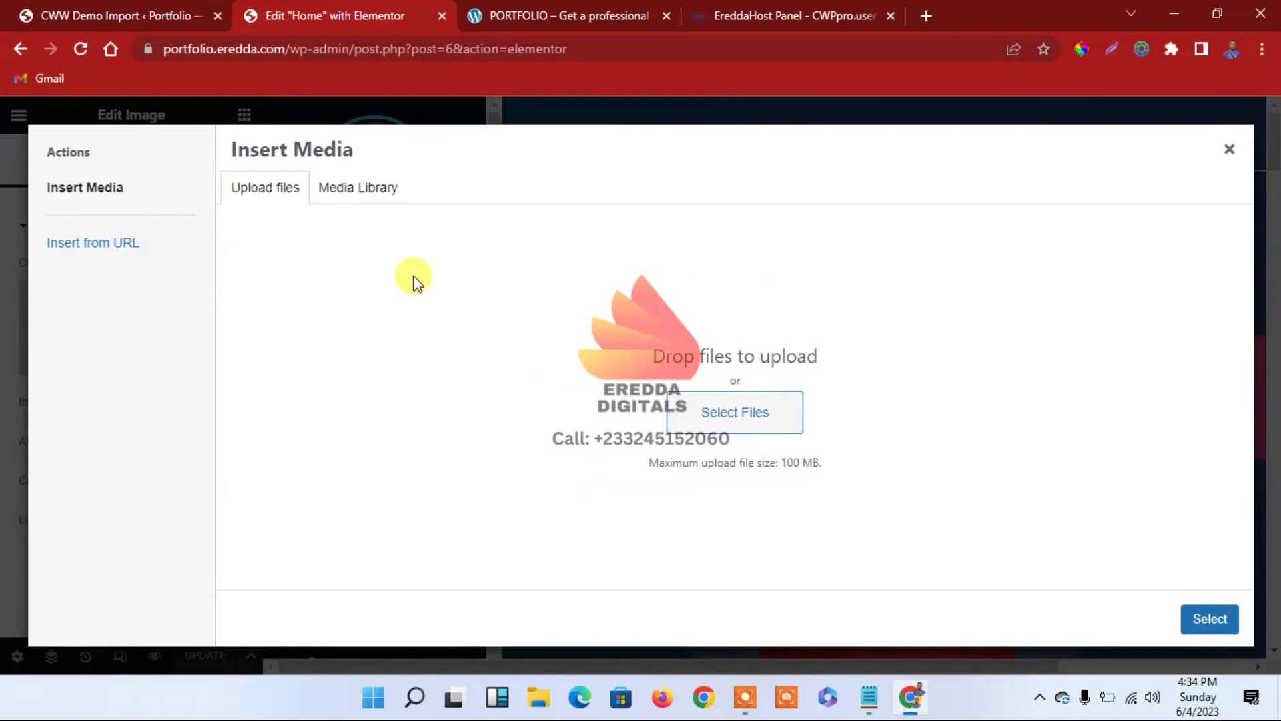
{"action": "left_click", "coordinate": [347, 190]}
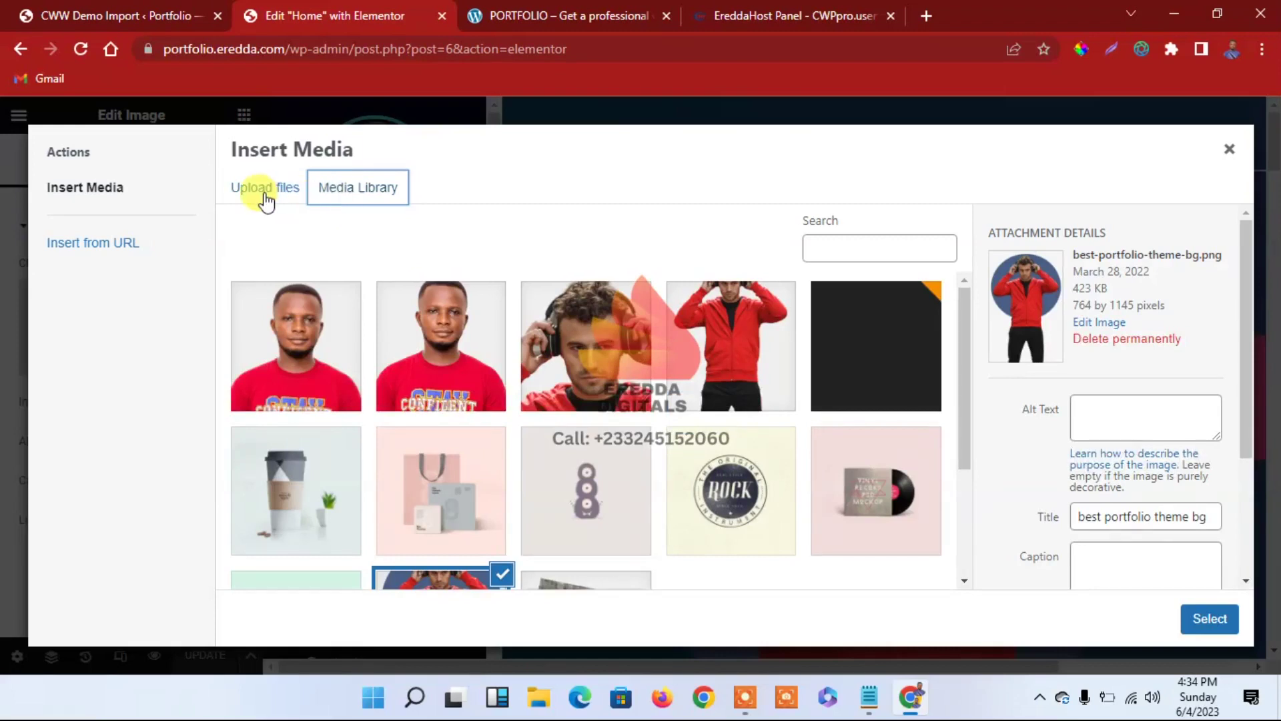
{"action": "left_click", "coordinate": [711, 346]}
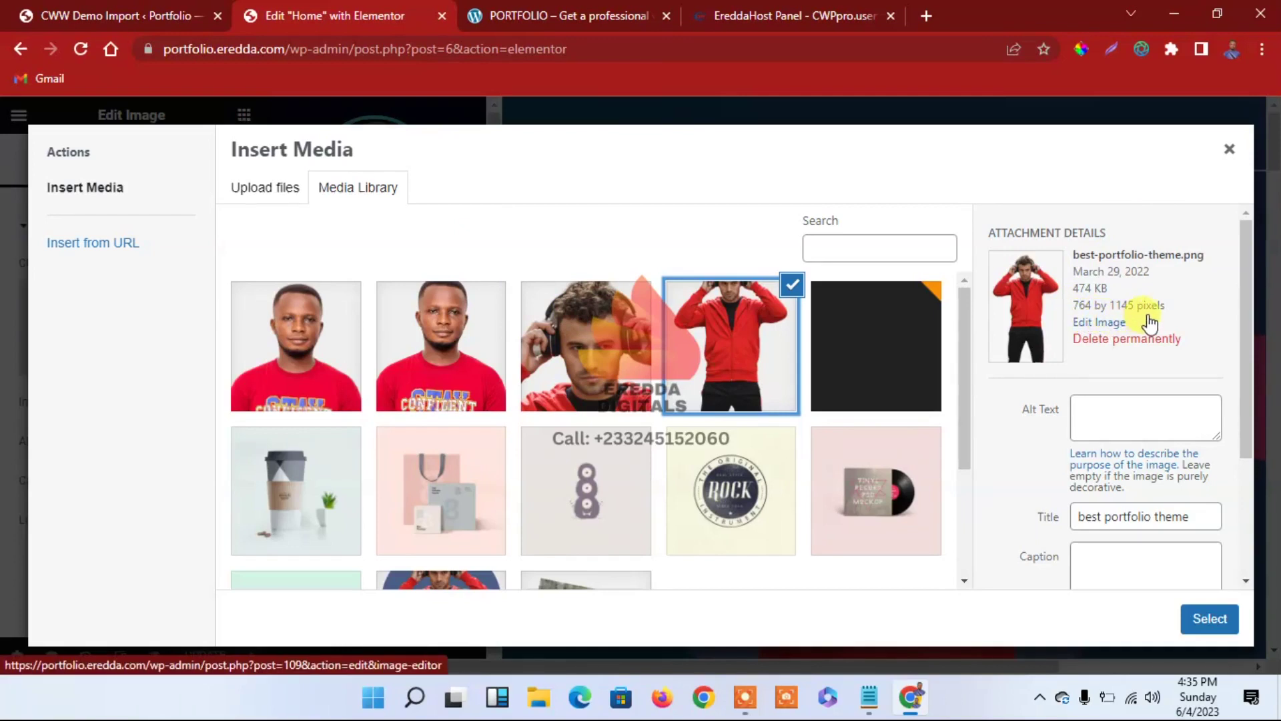
{"action": "left_click", "coordinate": [922, 12]}
{"action": "type", "text": "ca"}
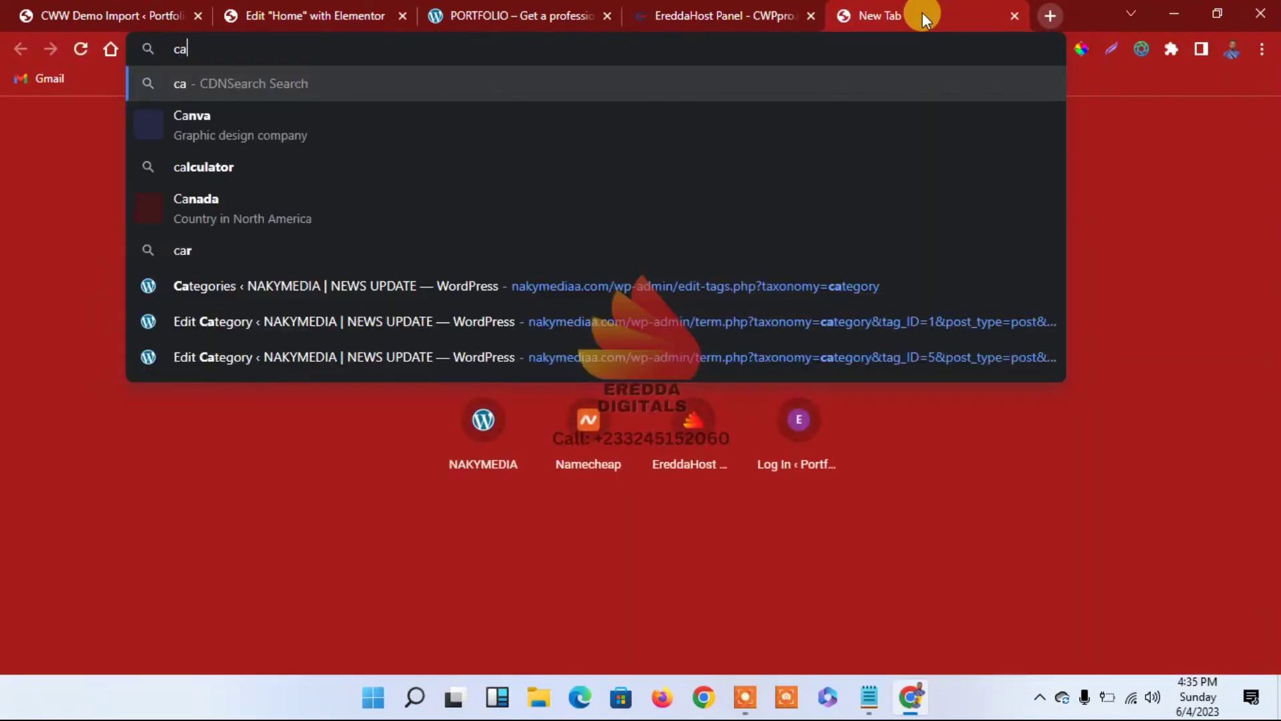
{"action": "type", "text": "nva"}
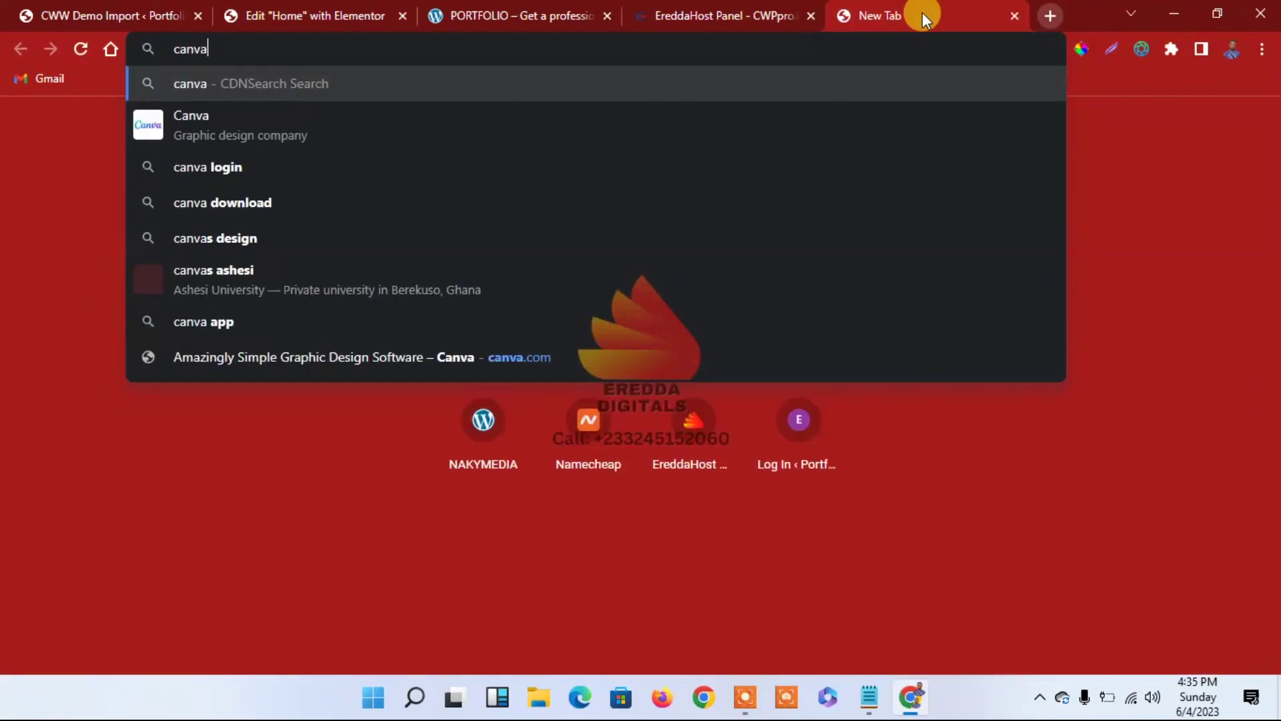
{"action": "type", "text": " pr"}
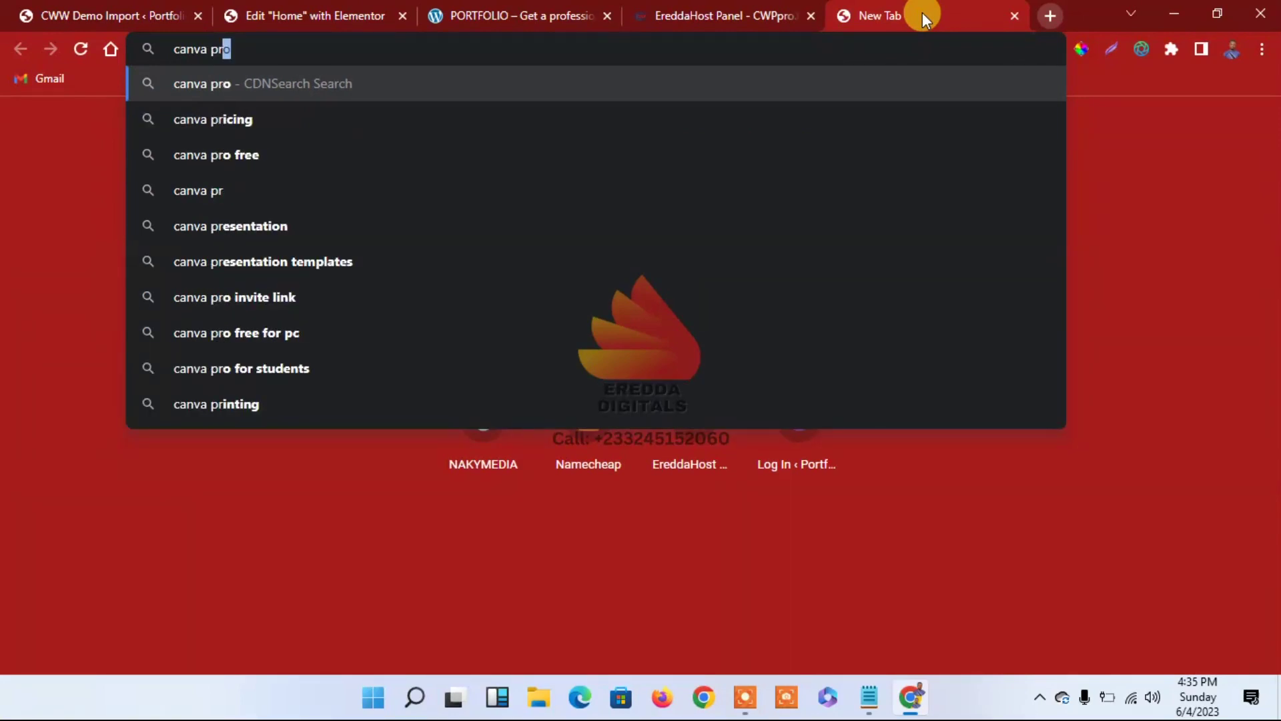
{"action": "key", "text": "Return"}
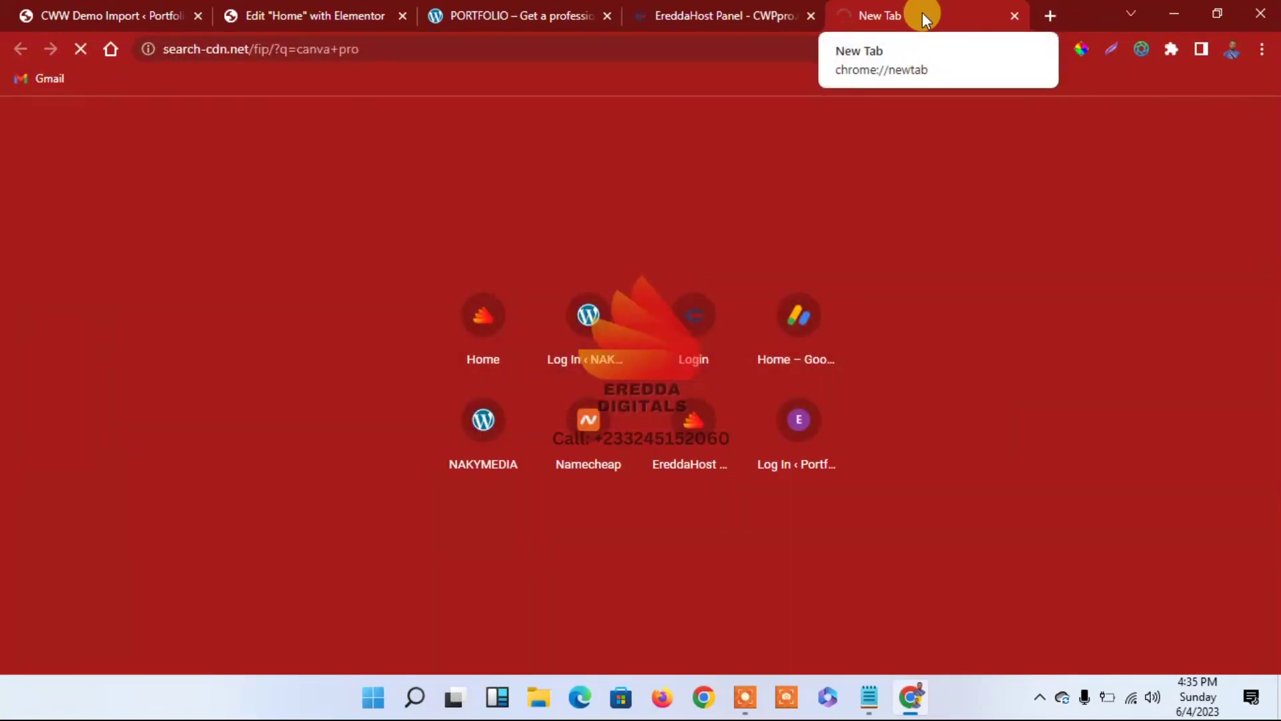
{"action": "left_click", "coordinate": [1018, 10]}
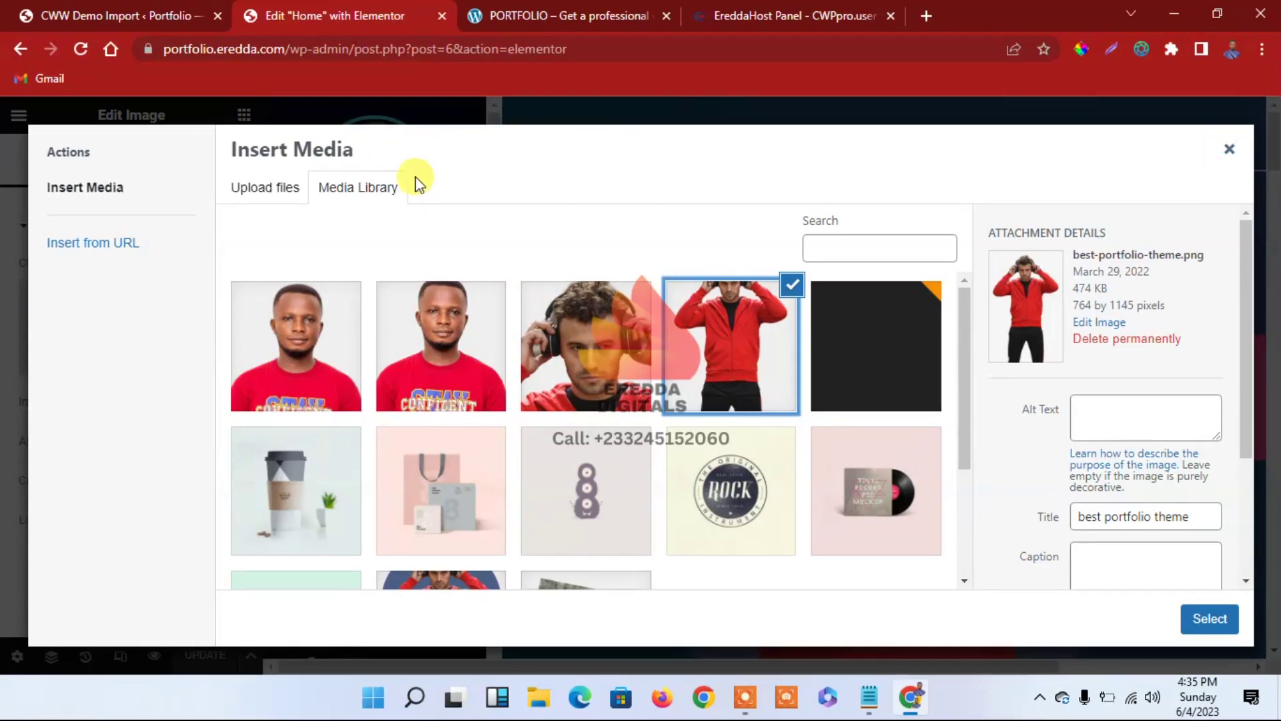
Upload the red CONFIDENT T-shirt portrait photo and insert it as the hero image
{"action": "left_click", "coordinate": [281, 195]}
{"action": "left_click", "coordinate": [718, 419]}
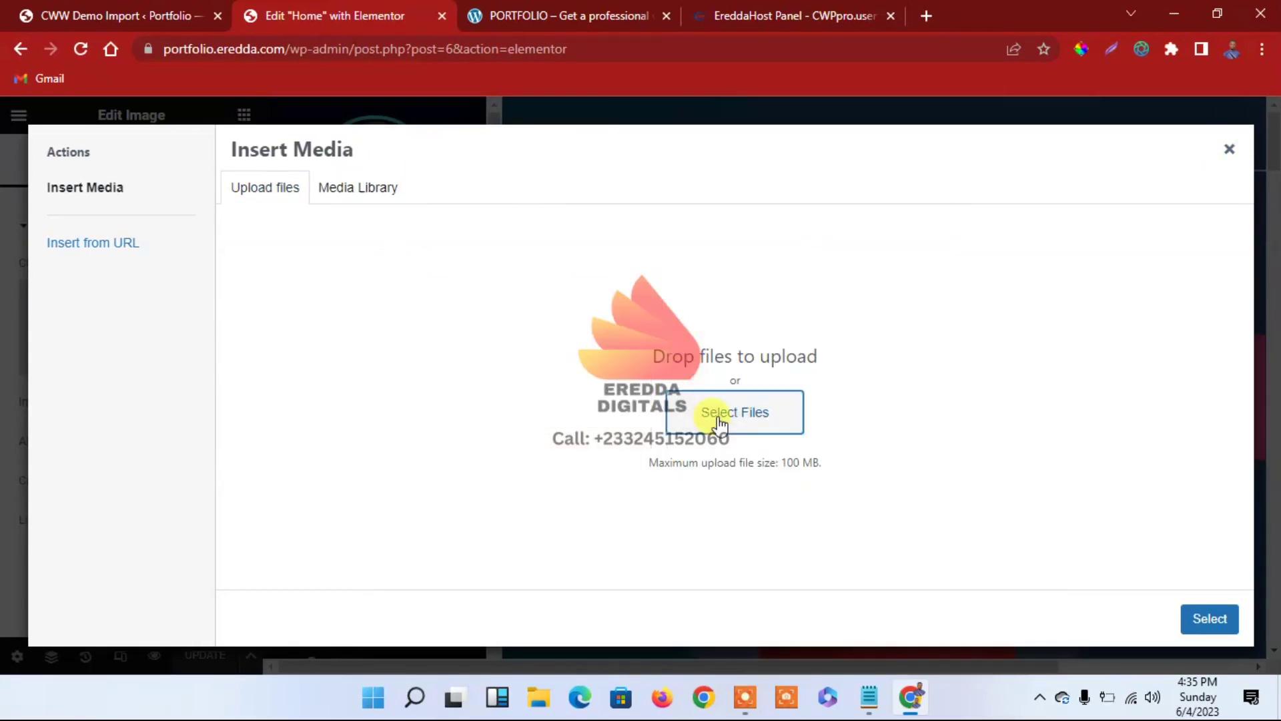
{"action": "left_click", "coordinate": [708, 407]}
{"action": "left_click", "coordinate": [826, 591]}
{"action": "left_click", "coordinate": [1209, 619]}
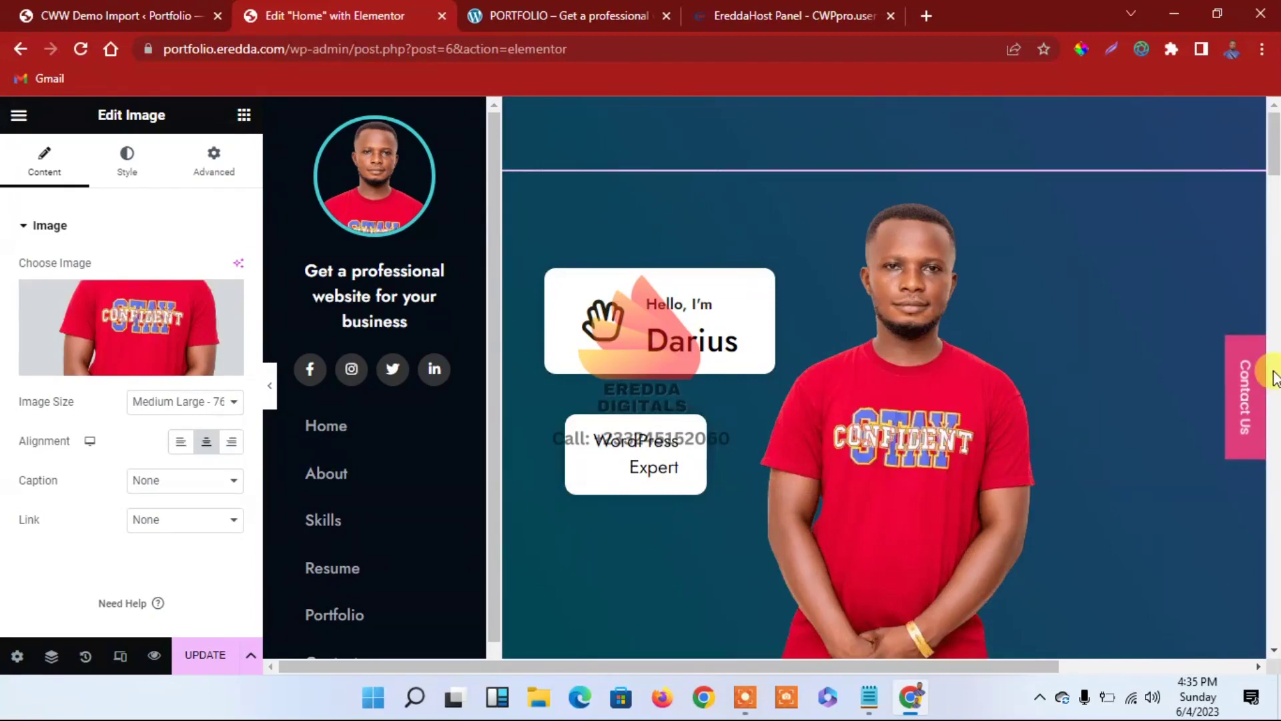
{"action": "mouse_move", "coordinate": [1273, 145]}
{"action": "left_mouse_down"}
{"action": "mouse_move", "coordinate": [1271, 207]}
{"action": "mouse_move", "coordinate": [1261, 143]}
{"action": "left_mouse_up"}
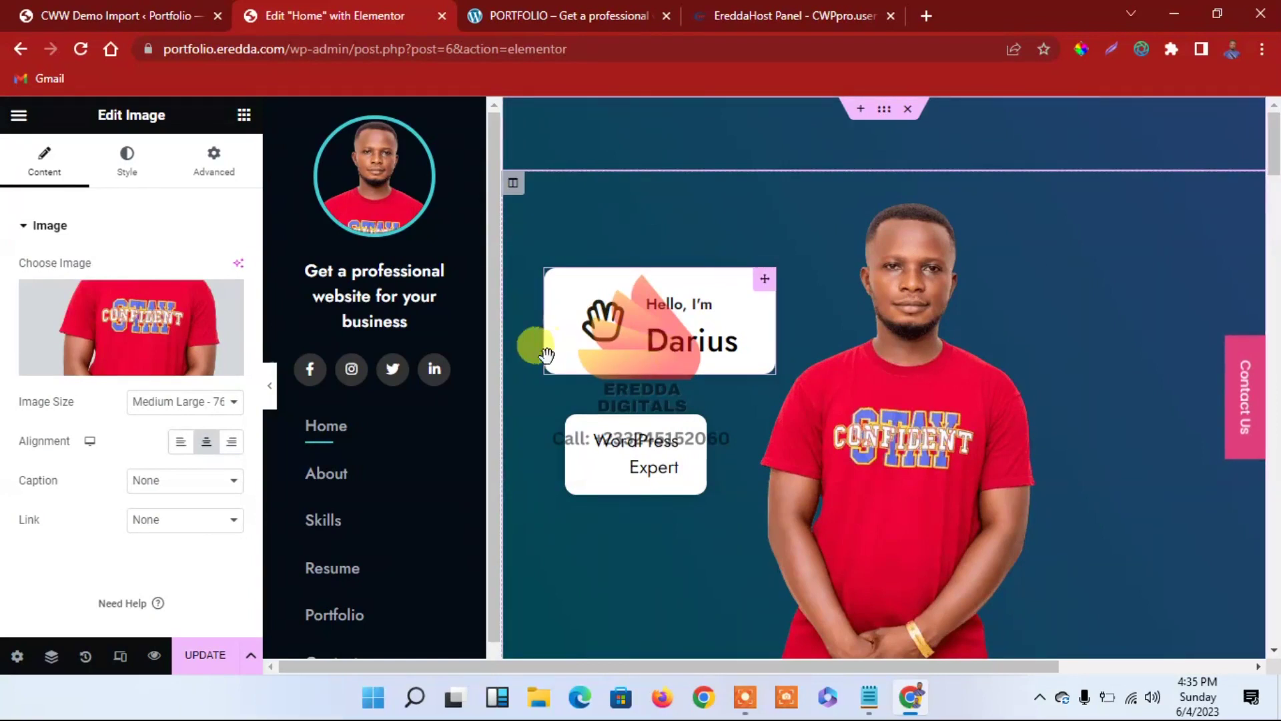
{"action": "left_click", "coordinate": [271, 388]}
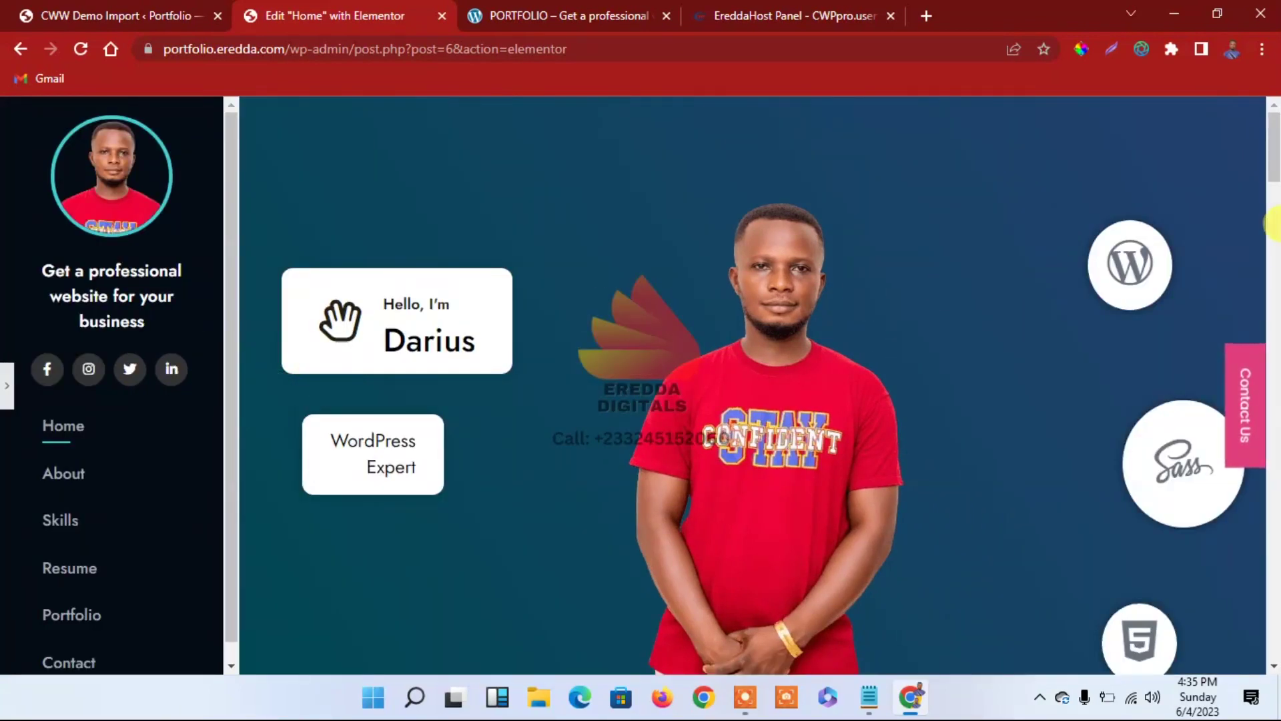
{"action": "left_click", "coordinate": [8, 389]}
{"action": "left_click", "coordinate": [570, 8]}
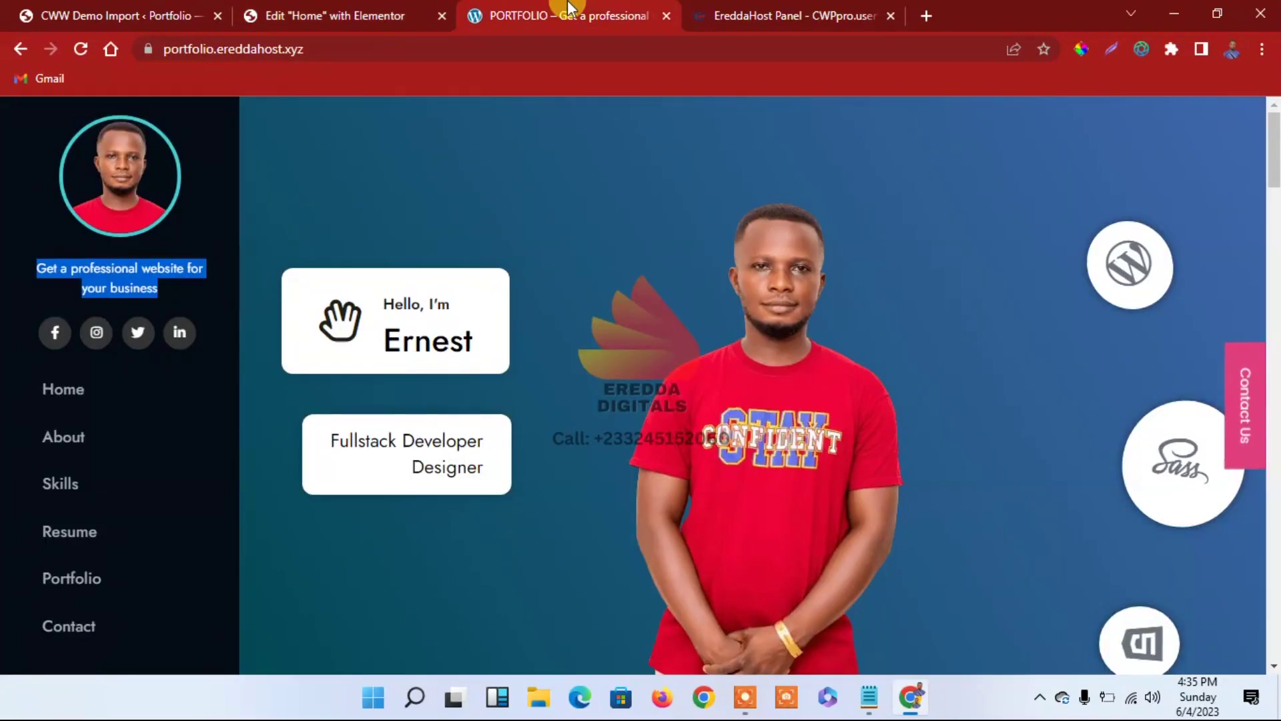
{"action": "left_click", "coordinate": [333, 10]}
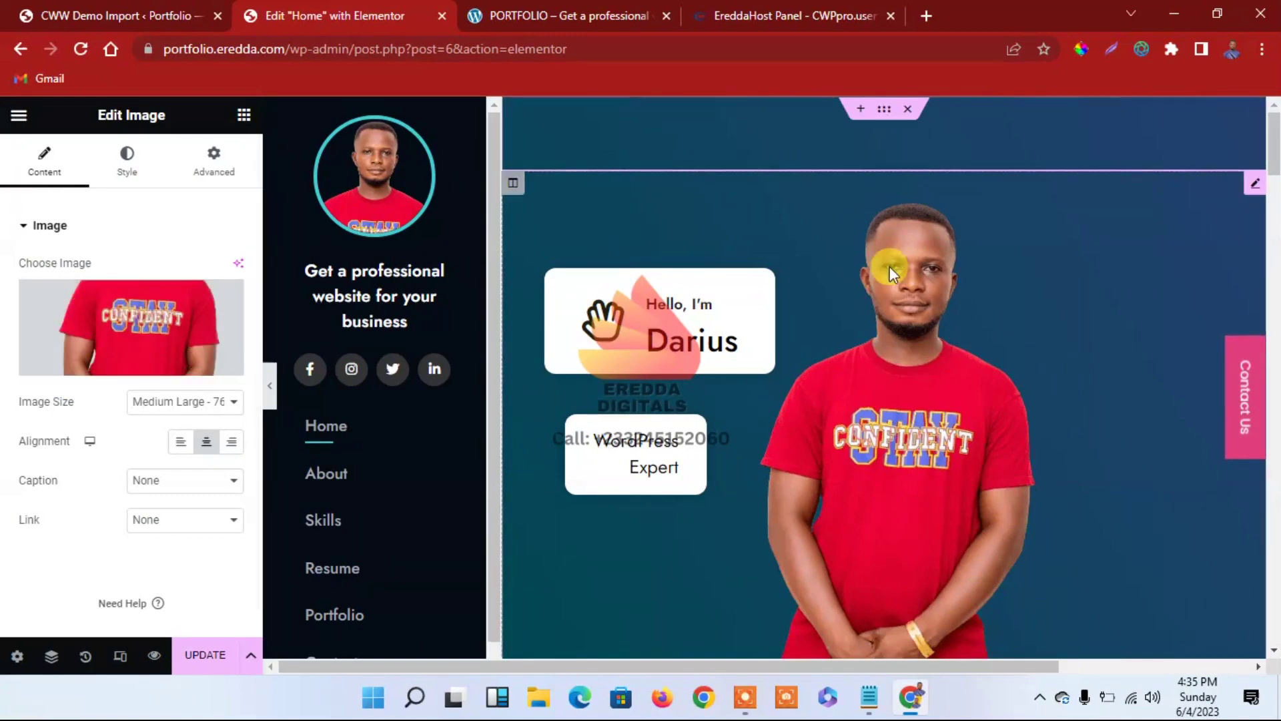
{"action": "left_click", "coordinate": [142, 337]}
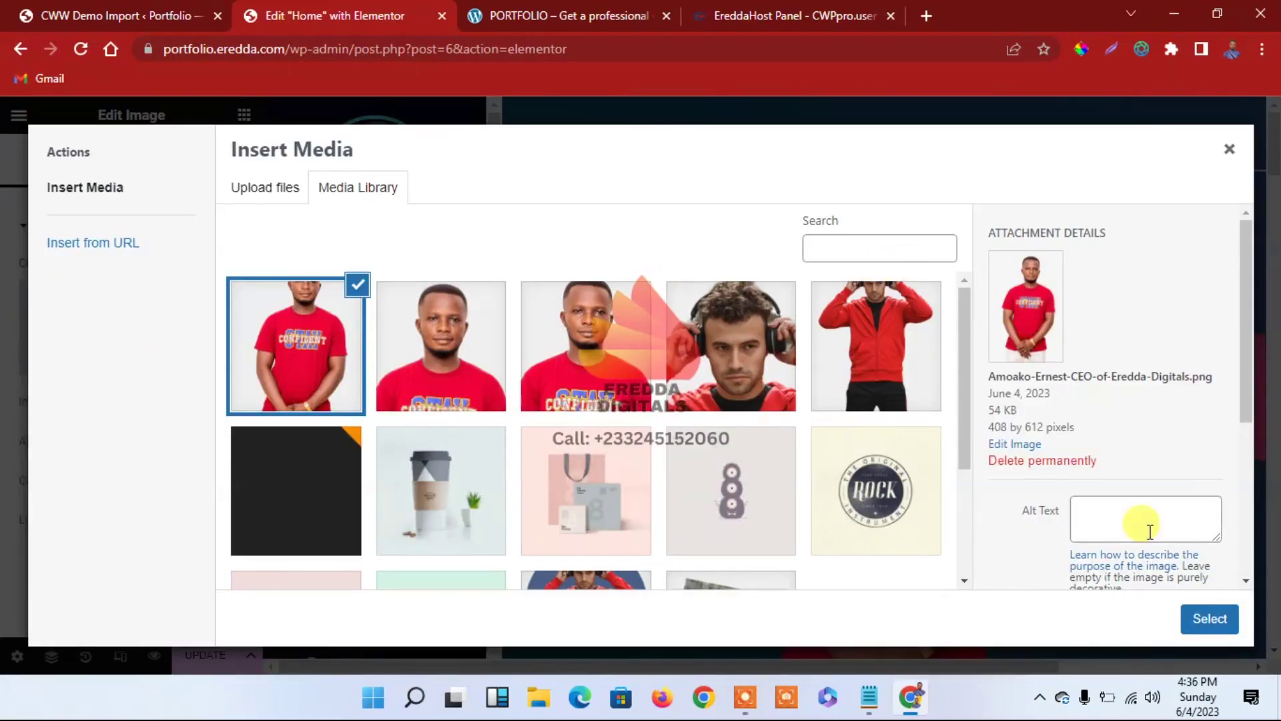
{"action": "left_click", "coordinate": [1201, 617]}
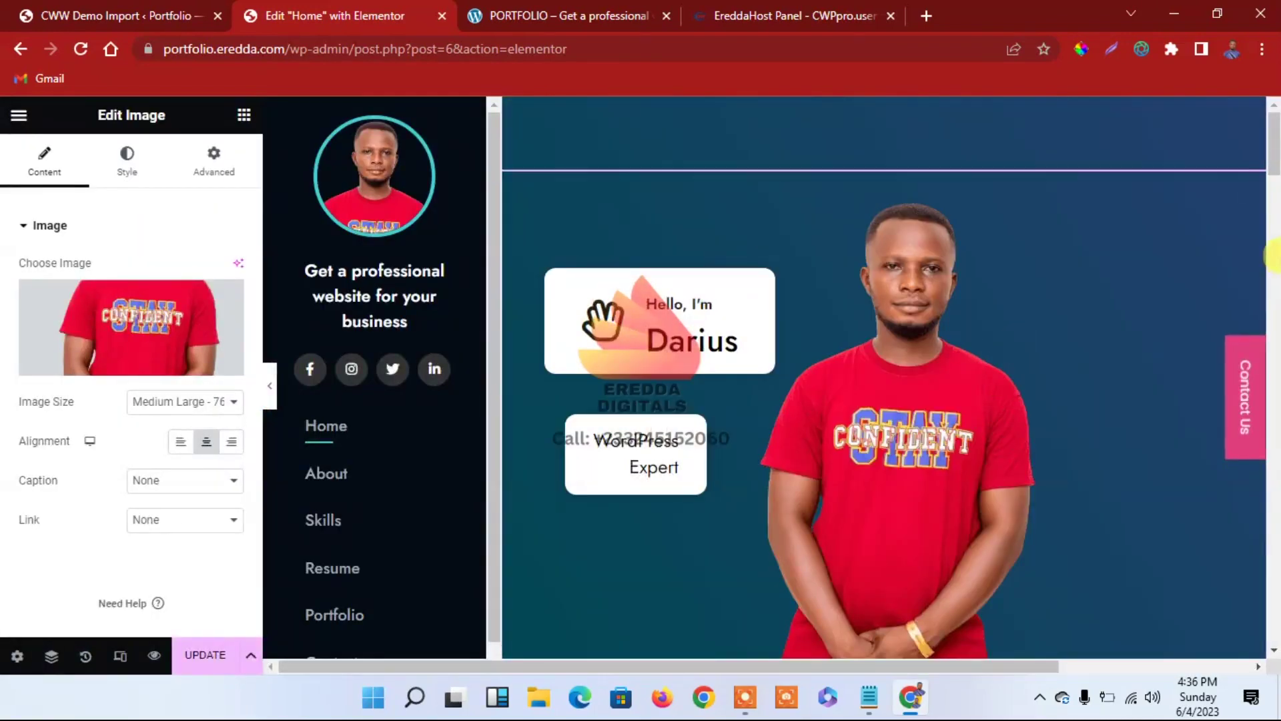
{"action": "left_click_drag", "start_coordinate": [1276, 167], "coordinate": [1276, 224]}
{"action": "left_click", "coordinate": [719, 274]}
{"action": "left_click", "coordinate": [113, 315]}
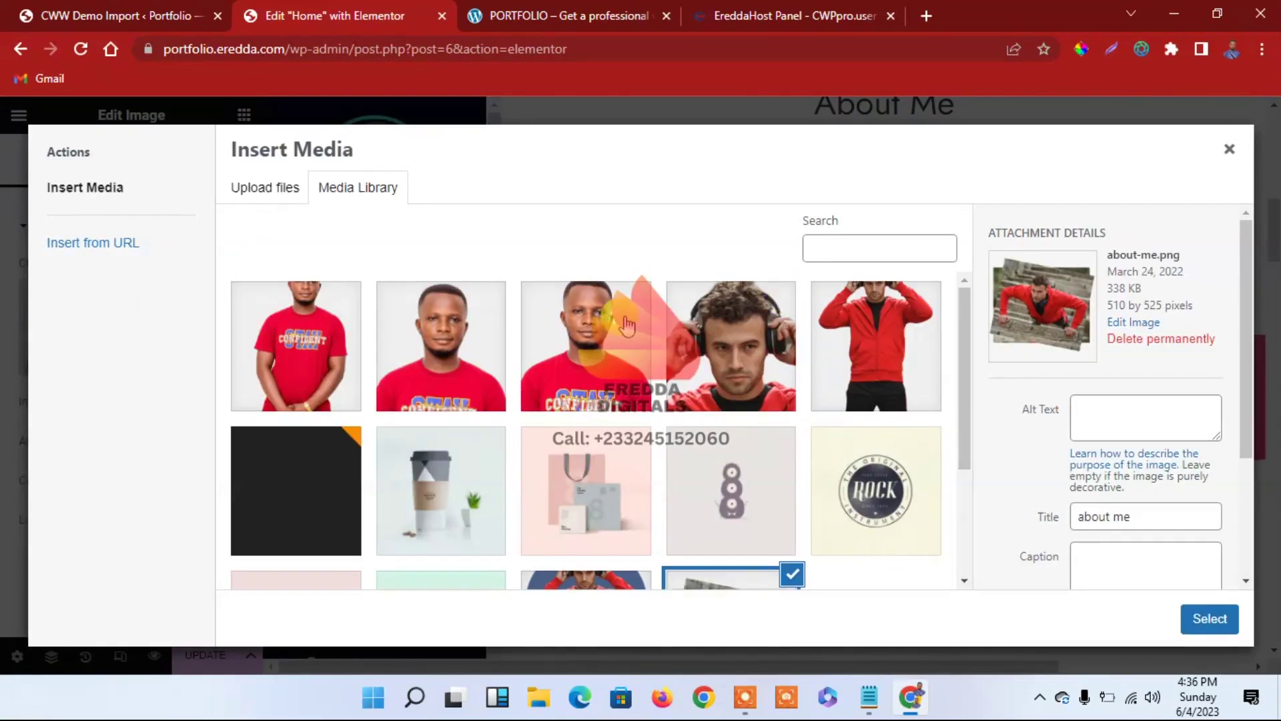
{"action": "left_click", "coordinate": [1228, 153]}
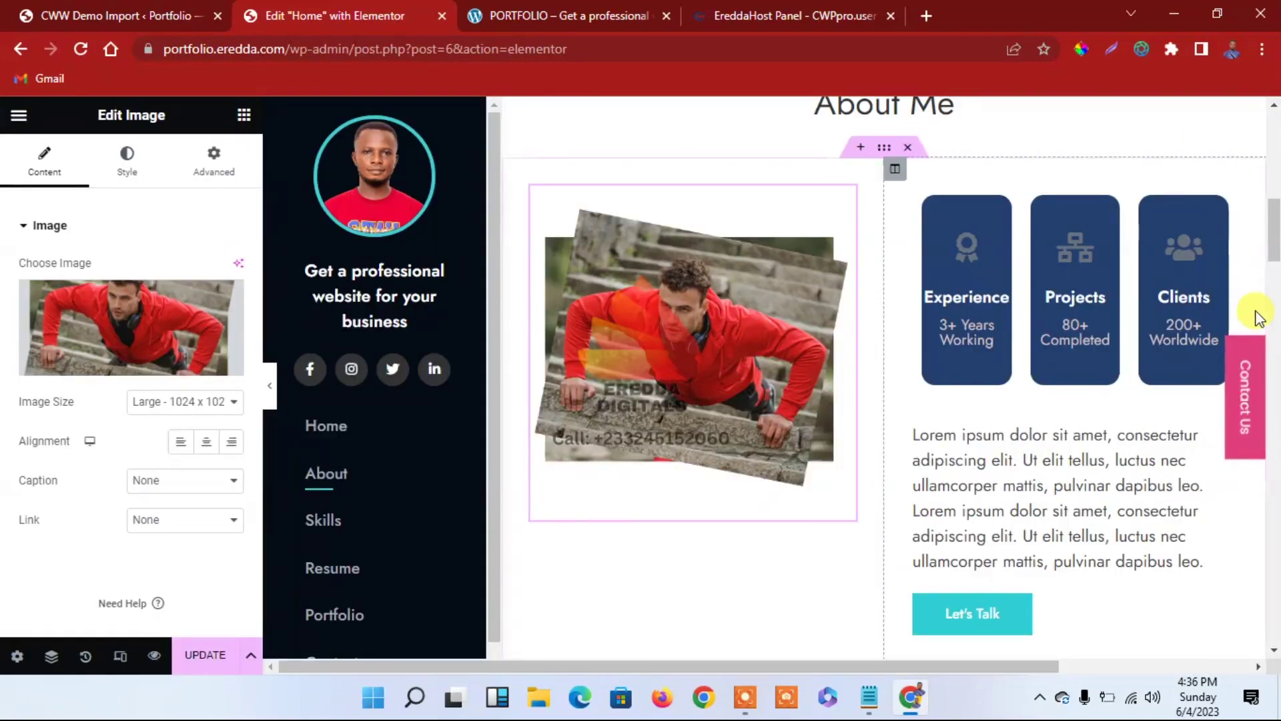
{"action": "left_click", "coordinate": [990, 298]}
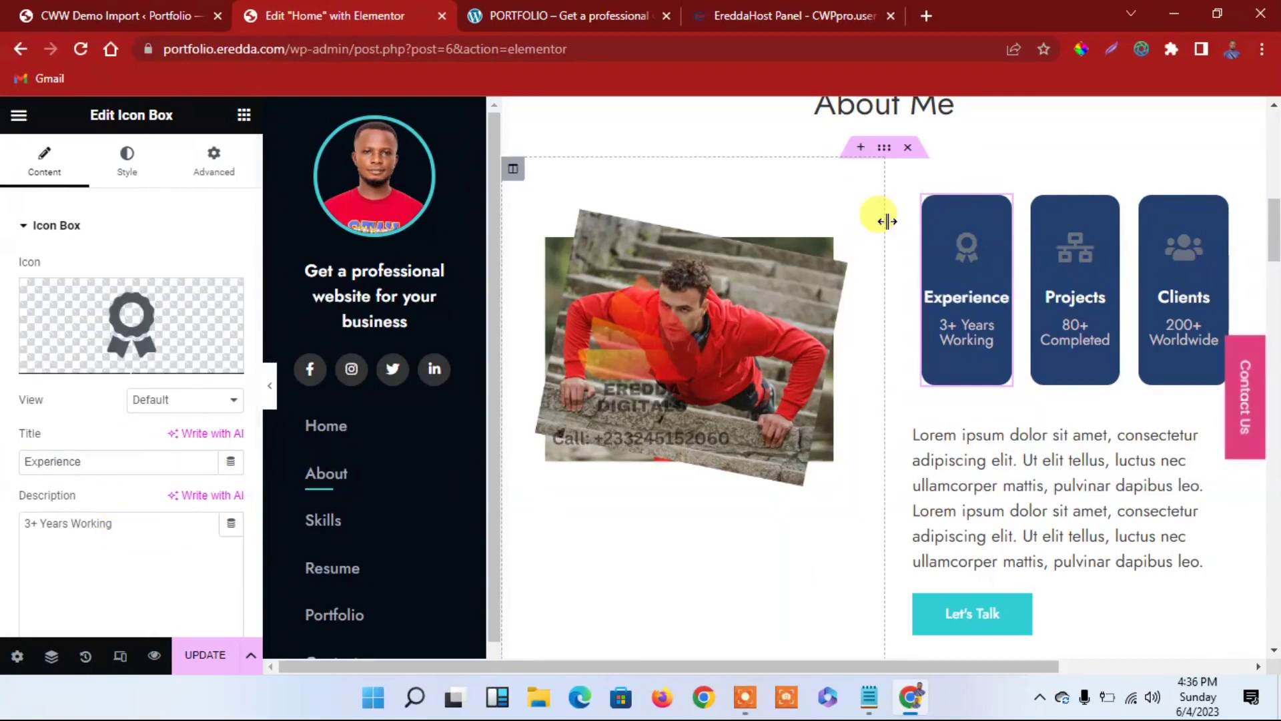
{"action": "left_click_drag", "start_coordinate": [1273, 224], "coordinate": [1273, 264]}
{"action": "left_click", "coordinate": [629, 394]}
{"action": "left_click_drag", "start_coordinate": [1274, 314], "coordinate": [1254, 120]}
{"action": "mouse_move", "coordinate": [943, 209]}
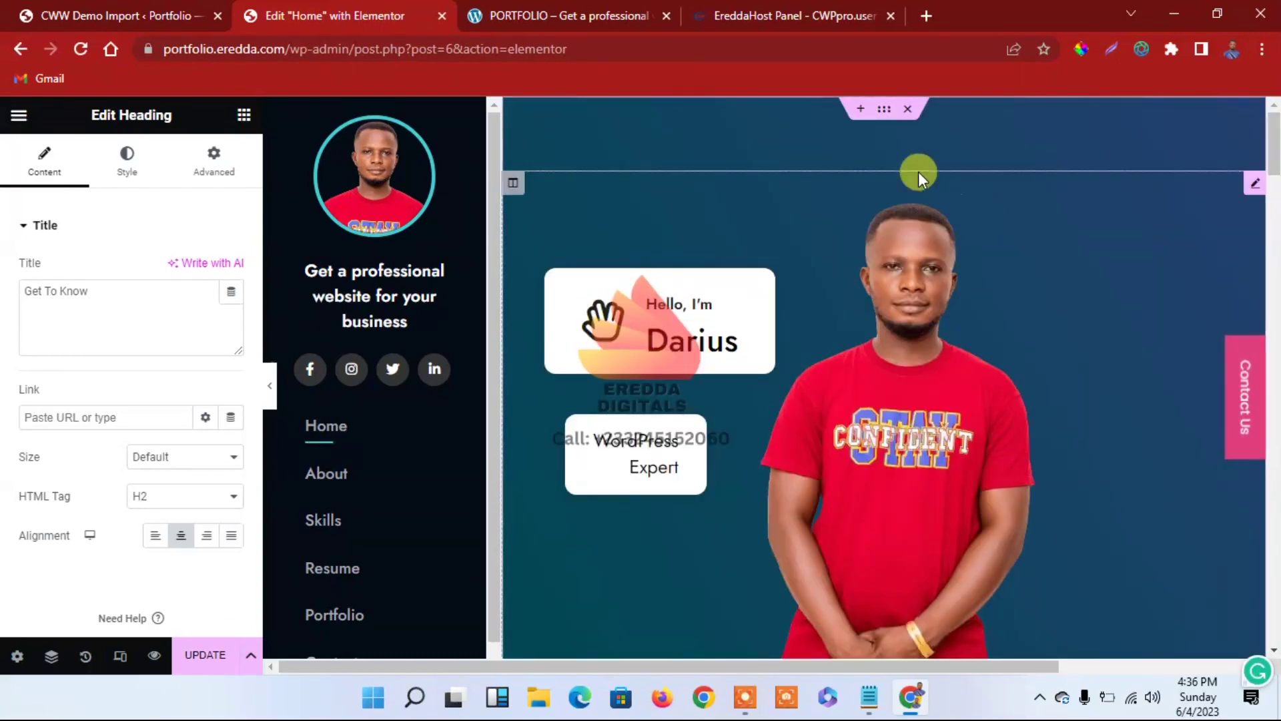
Select the hero section and set its background's first gradient colour to the global Primary
{"action": "left_click", "coordinate": [884, 112]}
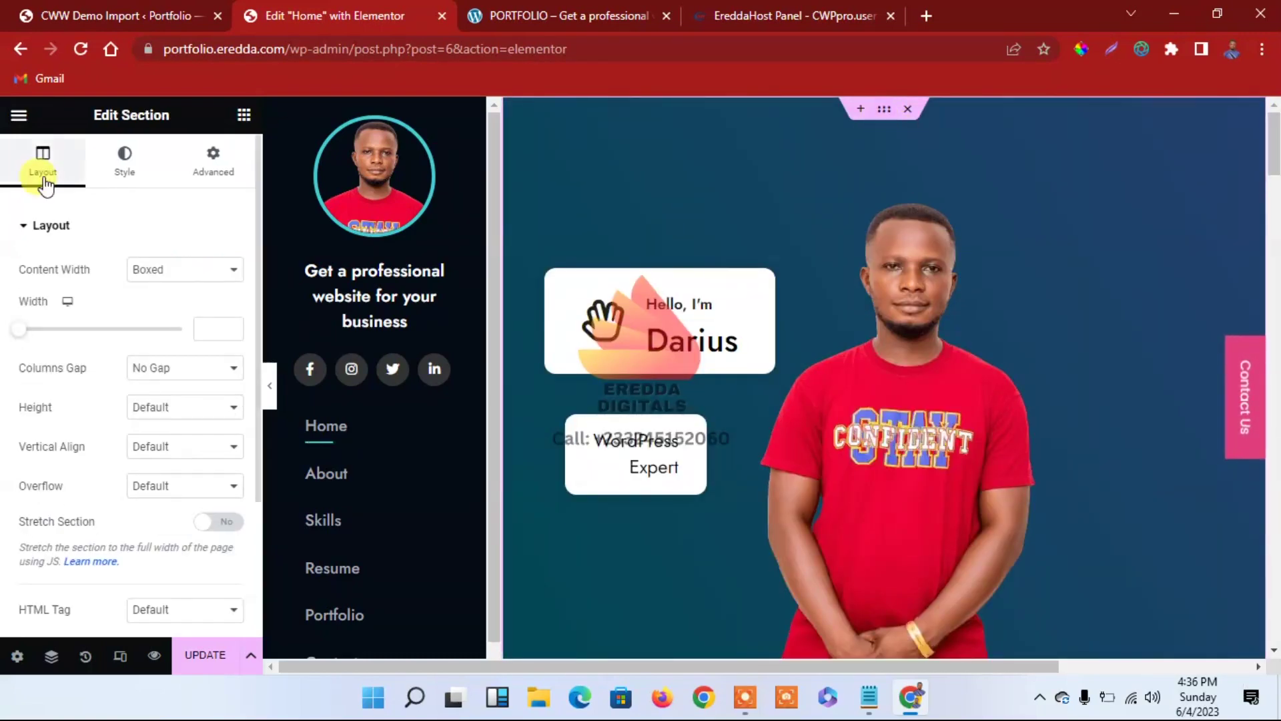
{"action": "left_click", "coordinate": [112, 175]}
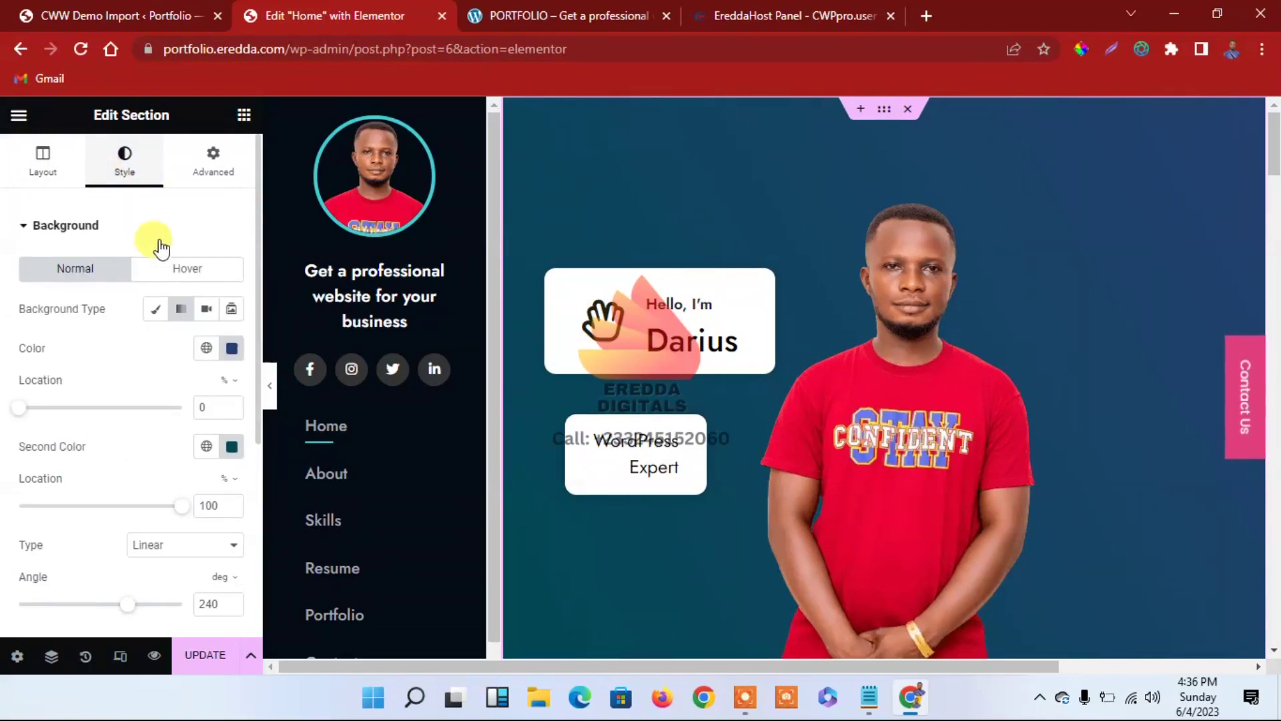
{"action": "left_click", "coordinate": [207, 349]}
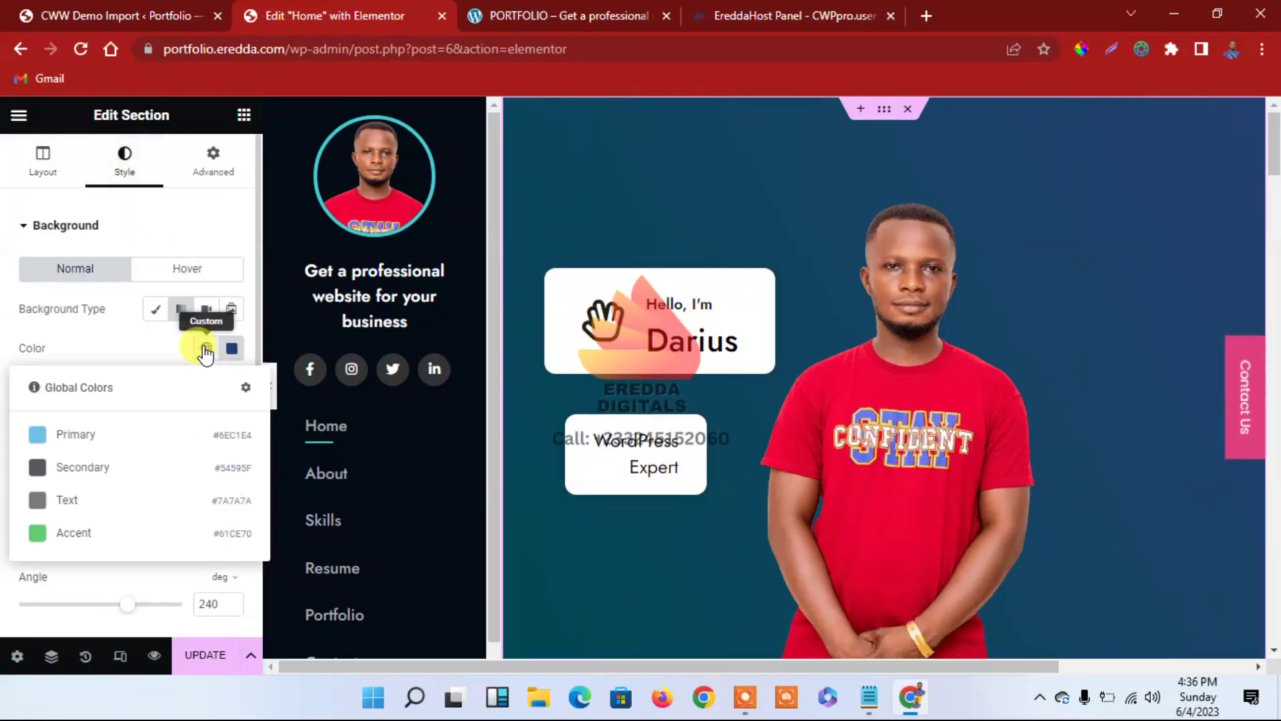
{"action": "left_click", "coordinate": [74, 435]}
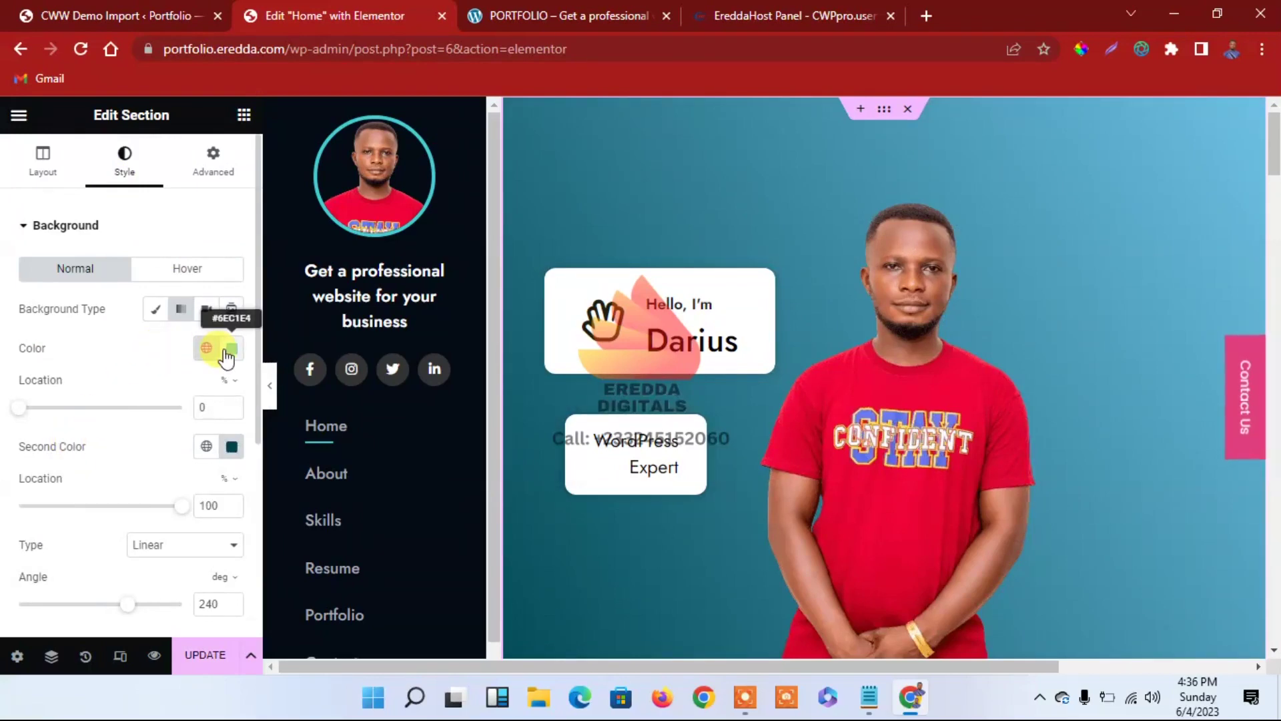
{"action": "scroll", "coordinate": [1271, 163], "scroll_direction": "down", "scroll_amount": 5}
{"action": "scroll", "coordinate": [1271, 164], "scroll_direction": "up", "scroll_amount": 5}
Clear the first gradient colour and read the second colour's hex value, #004852
{"action": "left_click", "coordinate": [230, 349]}
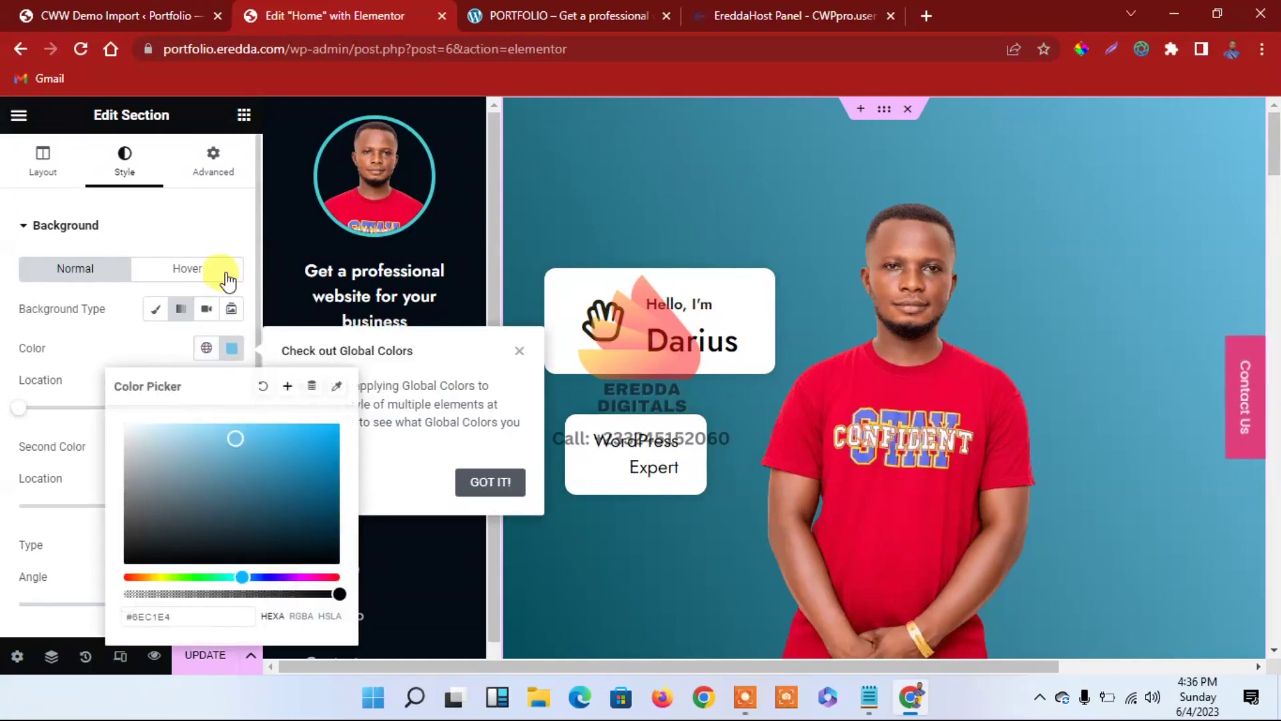
{"action": "left_click", "coordinate": [269, 395]}
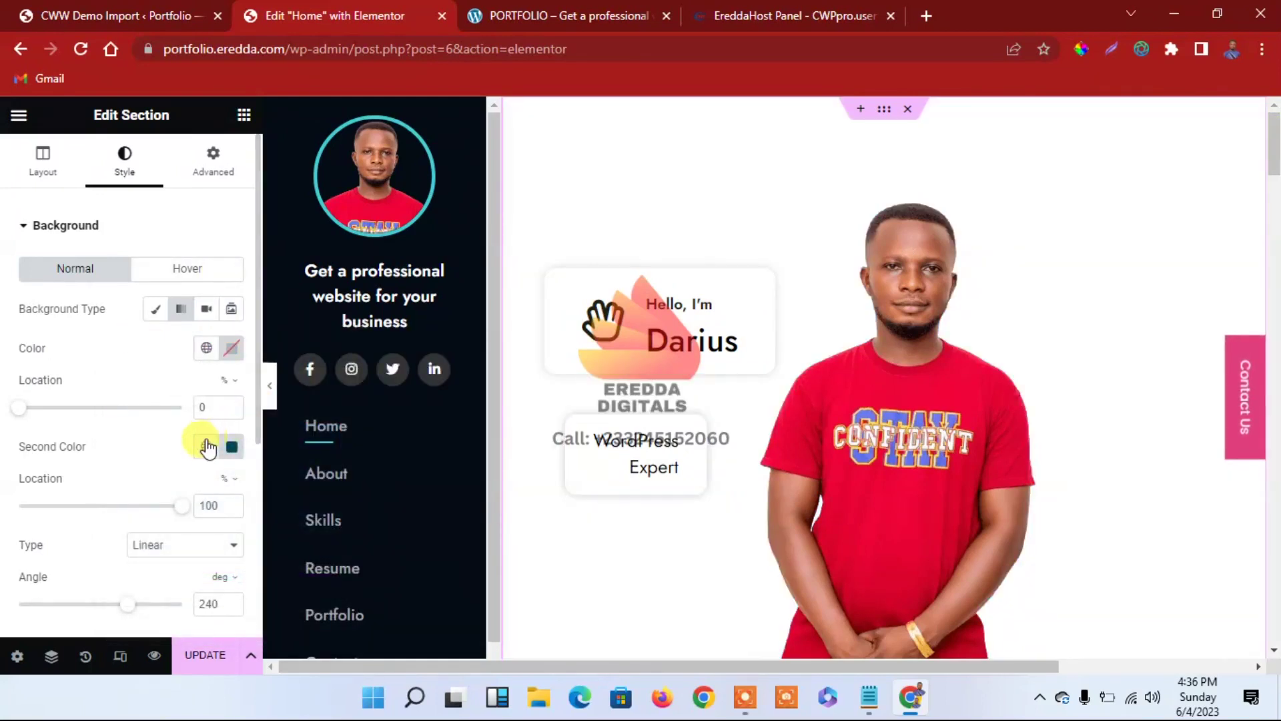
{"action": "left_click", "coordinate": [206, 446]}
{"action": "left_click", "coordinate": [207, 446]}
{"action": "left_click", "coordinate": [204, 312]}
{"action": "left_click", "coordinate": [179, 315]}
{"action": "left_click", "coordinate": [233, 447]}
{"action": "key", "text": "ctrl+c"}
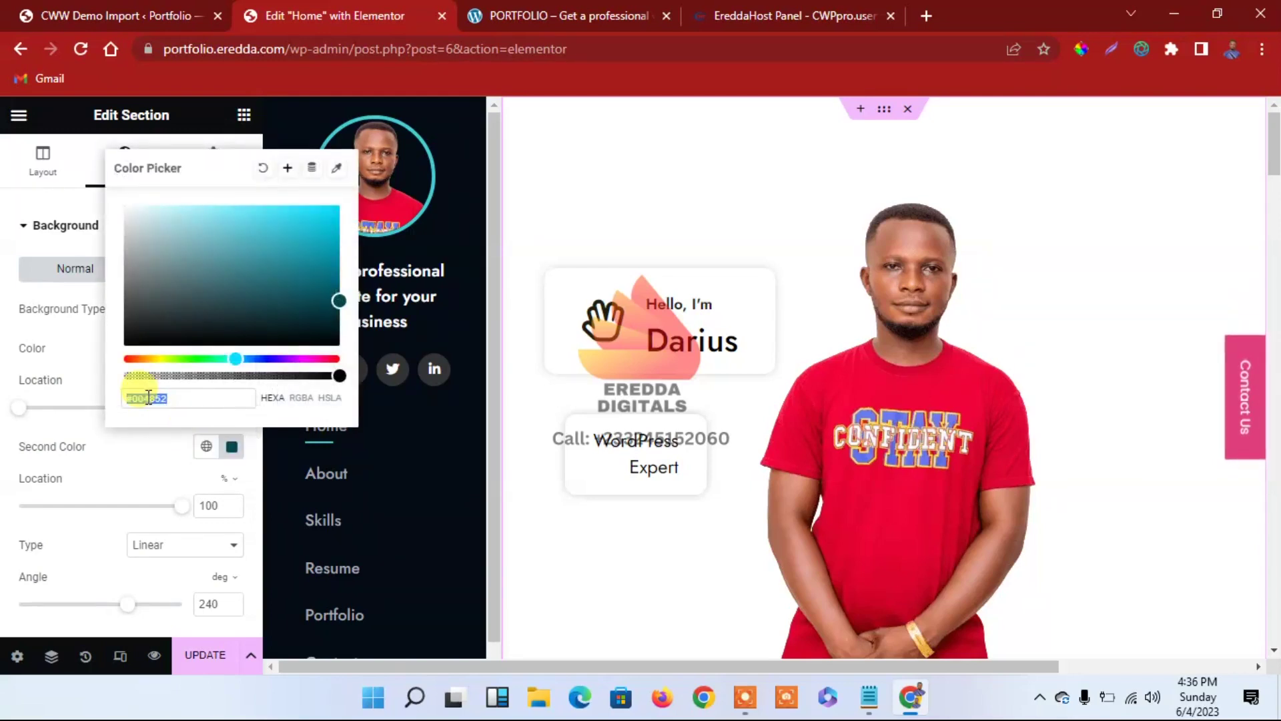
{"action": "left_click", "coordinate": [14, 344]}
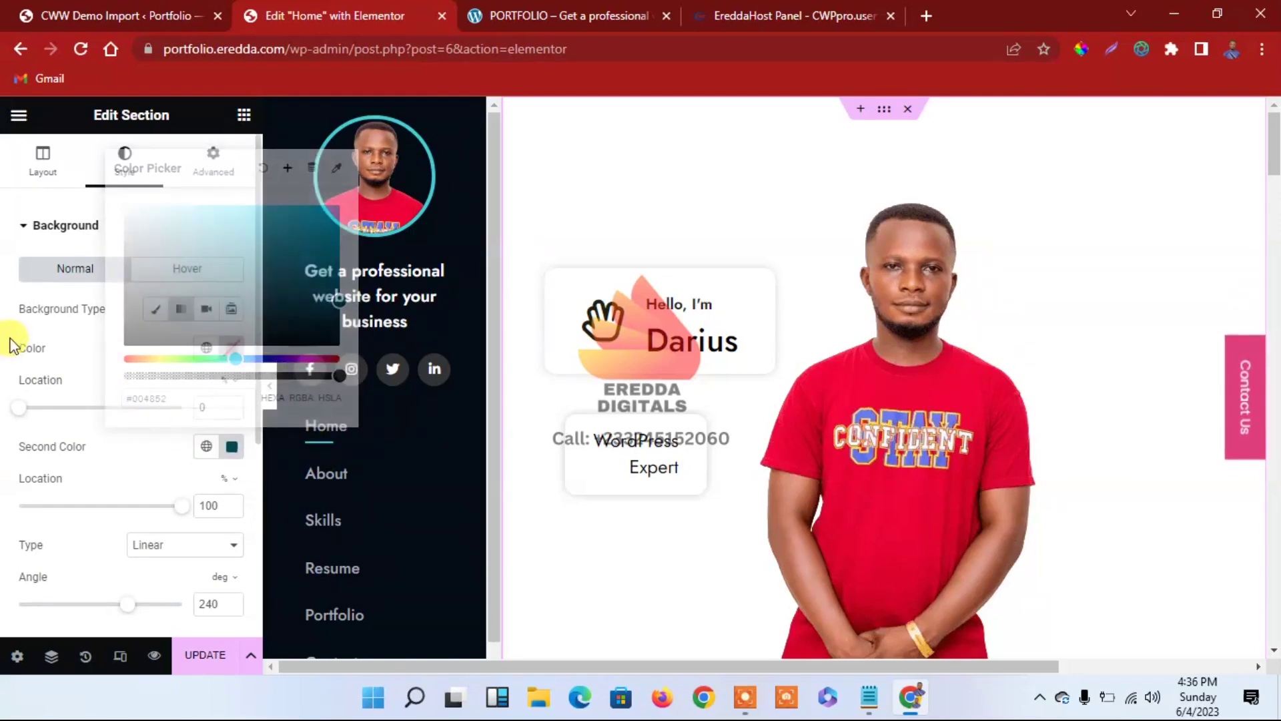
Paste #004852 into the first gradient colour's picker and keep it
{"action": "left_click", "coordinate": [233, 348]}
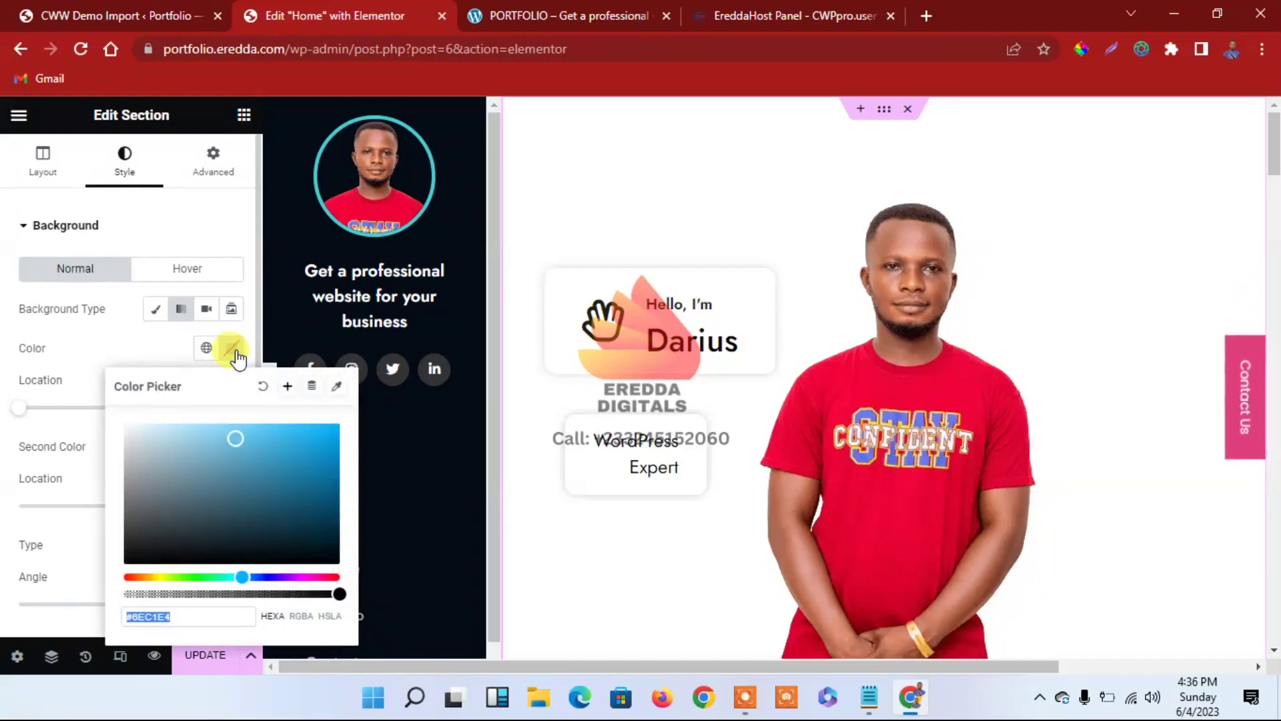
{"action": "key", "text": "ctrl+v"}
{"action": "left_click", "coordinate": [119, 358]}
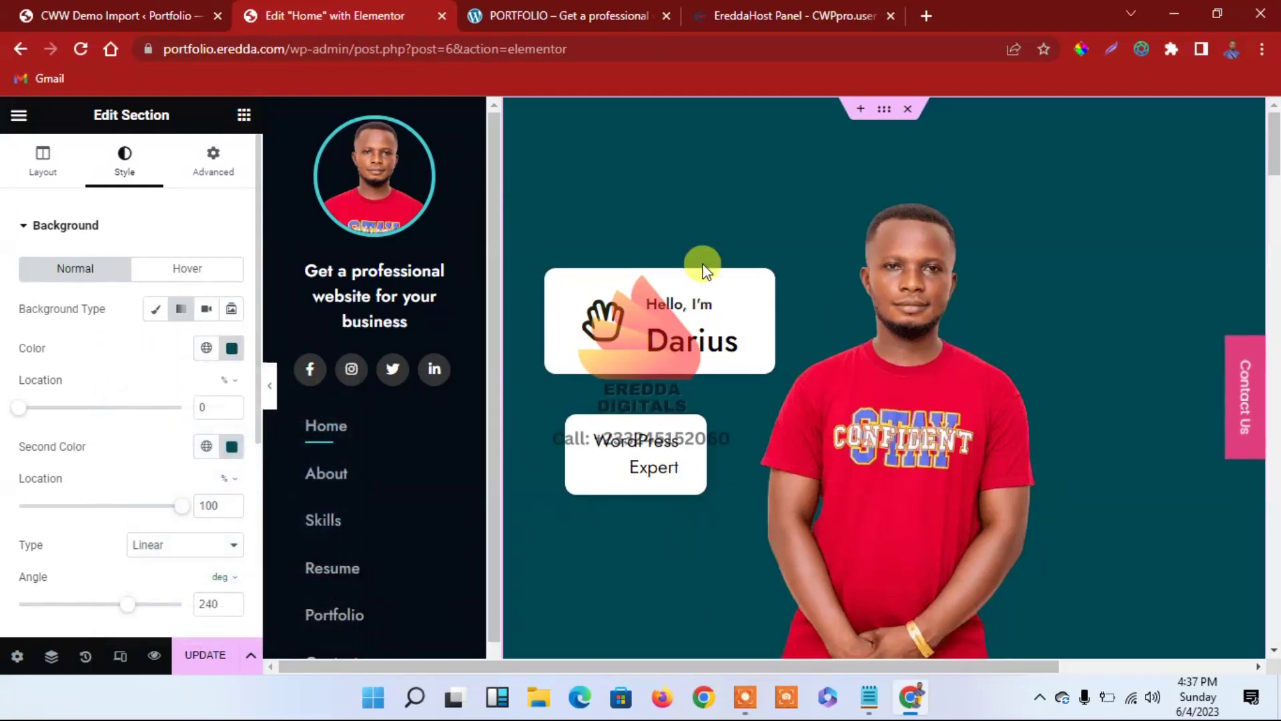
{"action": "left_click_drag", "start_coordinate": [1272, 134], "coordinate": [1272, 369]}
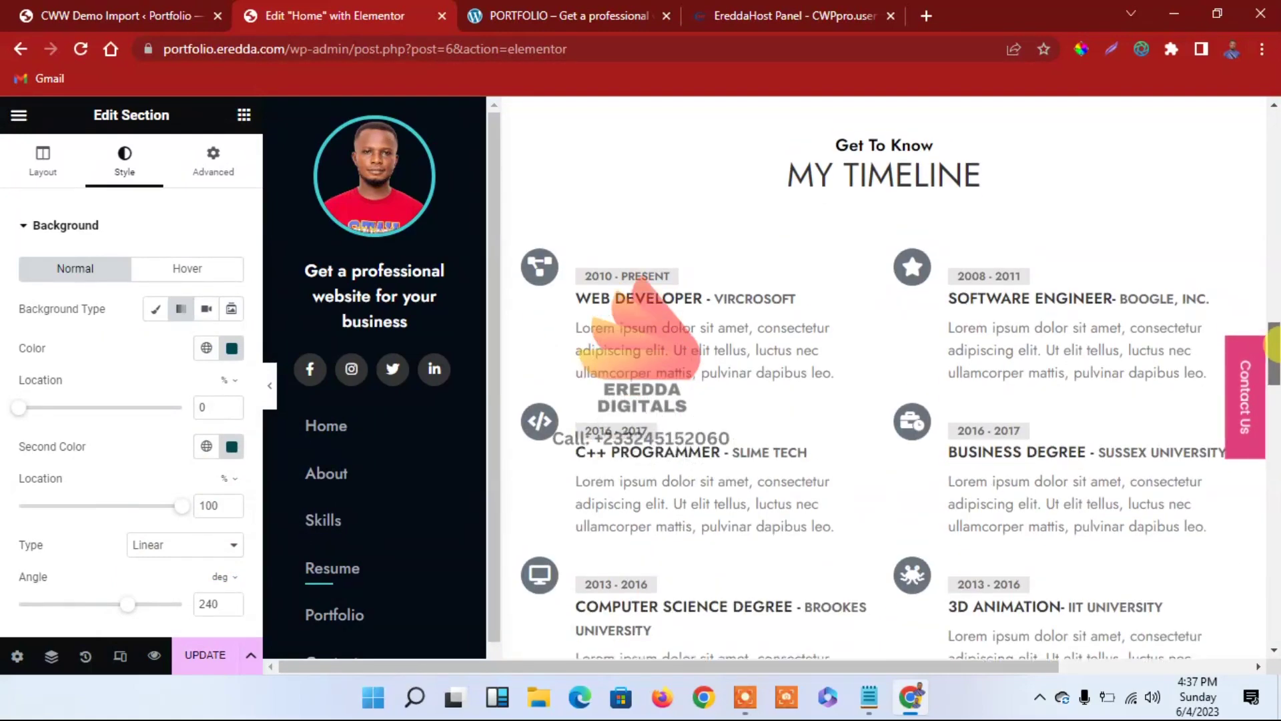
Select the Software Engineer and Web Developer timeline entries
{"action": "left_click", "coordinate": [1000, 322]}
{"action": "left_click", "coordinate": [586, 311]}
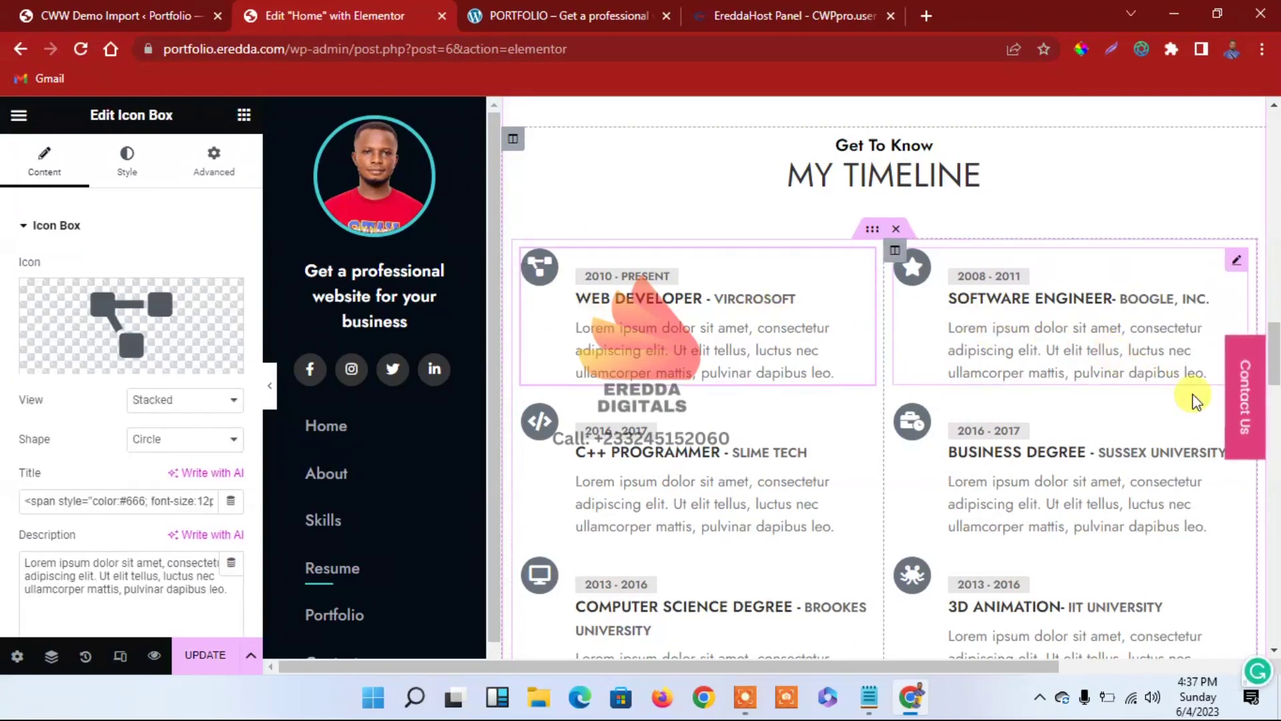
{"action": "left_click_drag", "start_coordinate": [1273, 384], "coordinate": [1276, 477]}
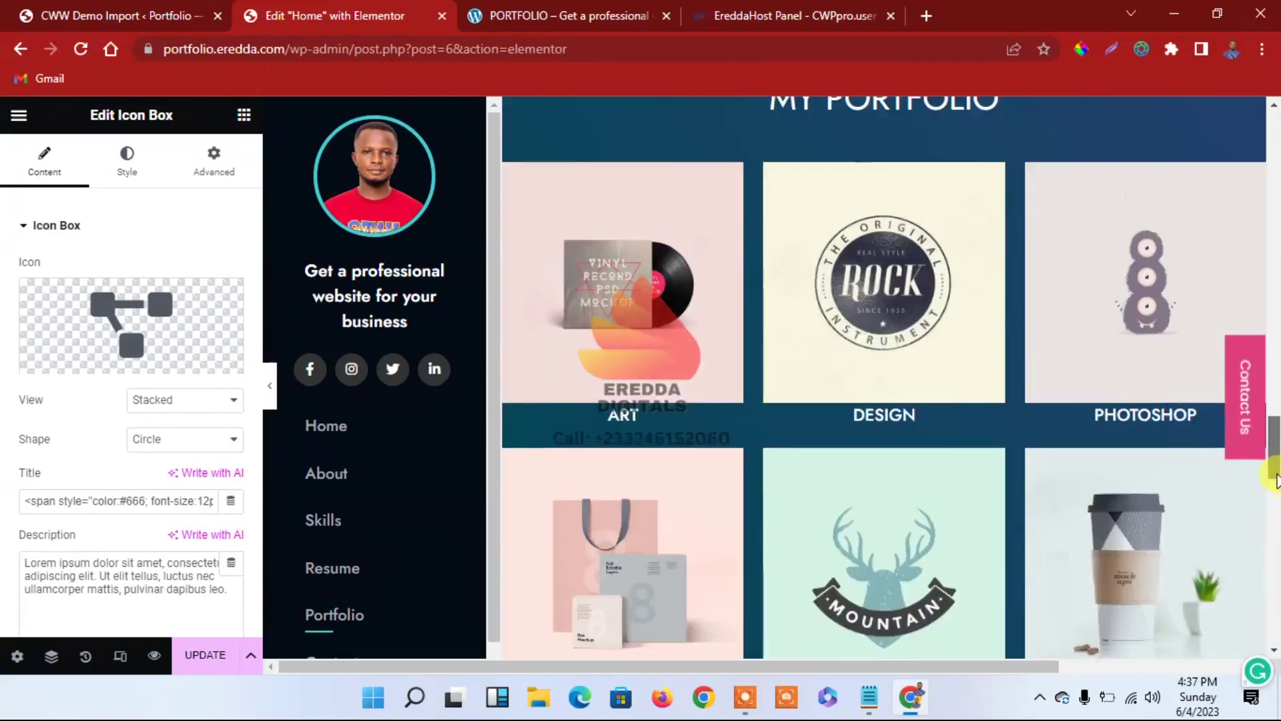
{"action": "scroll", "coordinate": [830, 308], "scroll_direction": "up", "scroll_amount": 1}
Check the portfolio gallery's Add to gallery and Upload files views, then close them without changes
{"action": "left_click", "coordinate": [830, 309]}
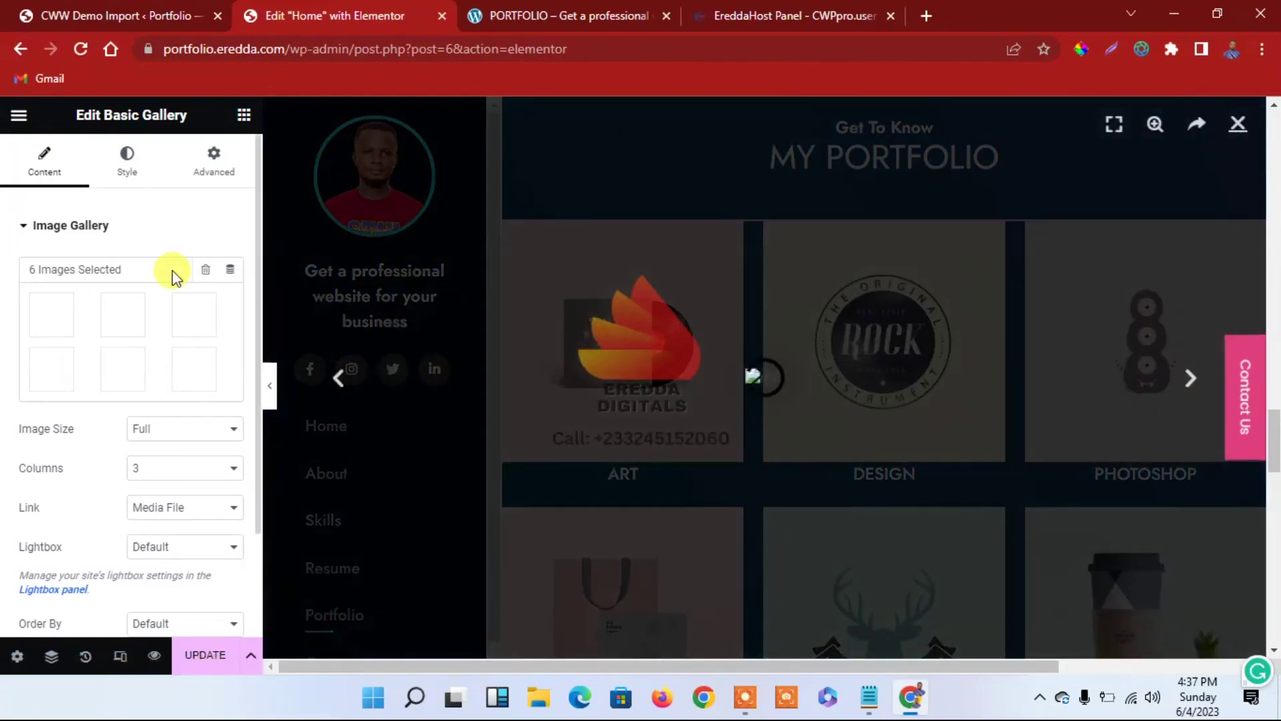
{"action": "left_click", "coordinate": [168, 321]}
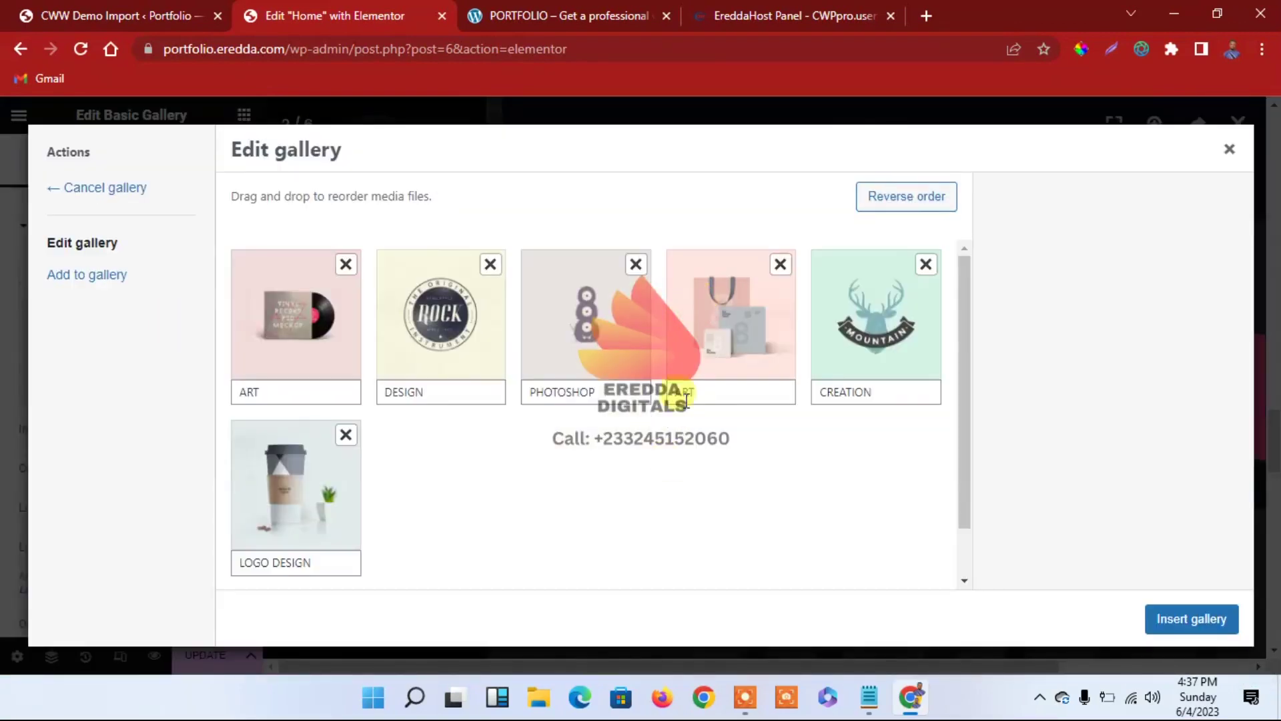
{"action": "left_click", "coordinate": [95, 284]}
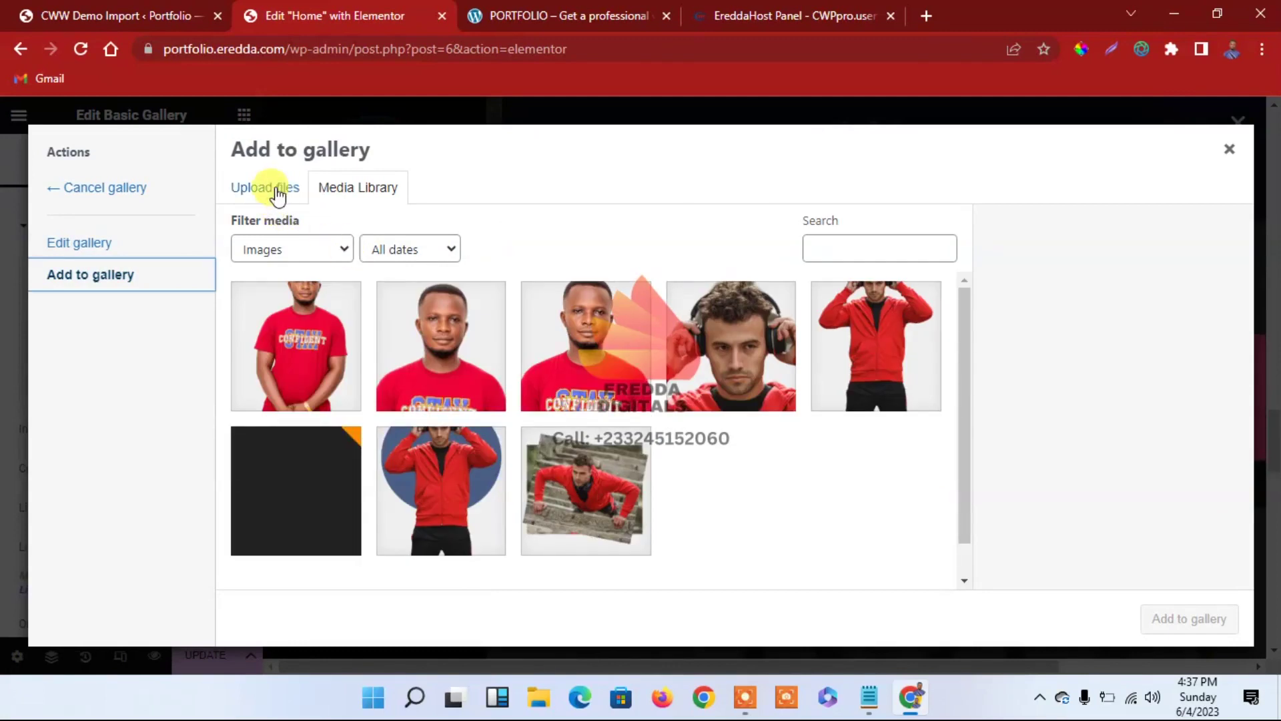
{"action": "left_click", "coordinate": [277, 191]}
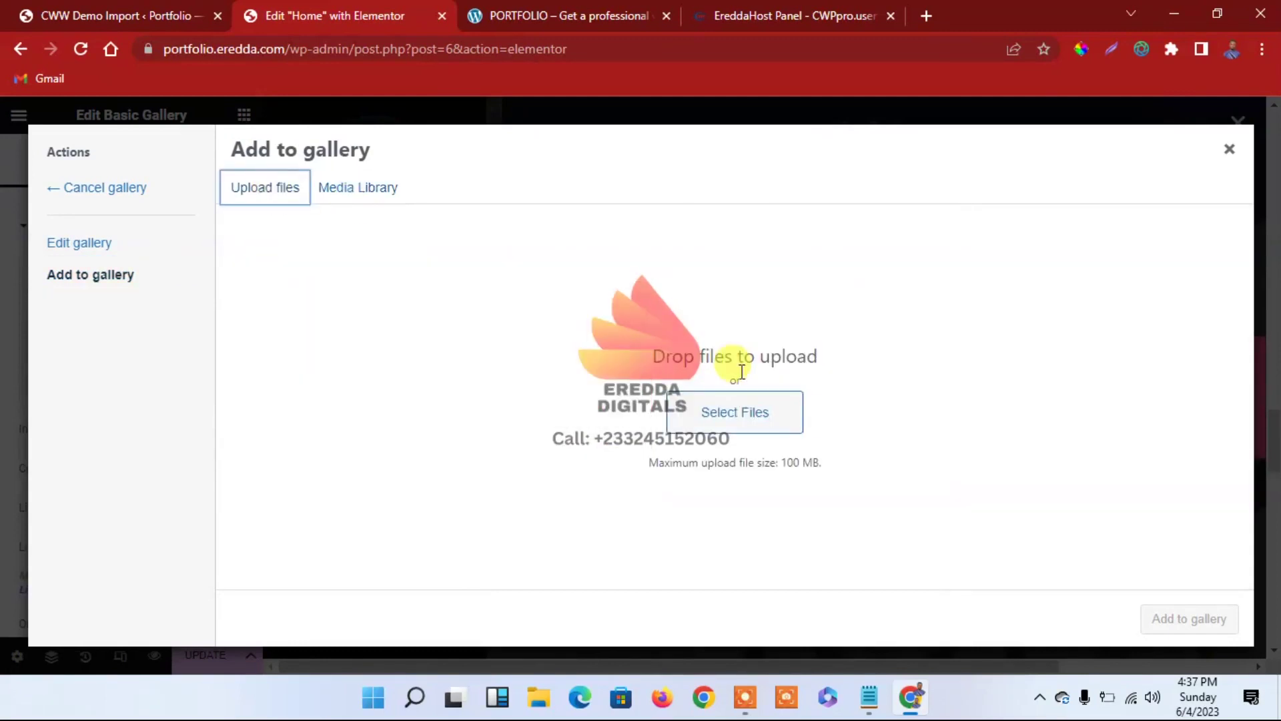
{"action": "left_click", "coordinate": [1230, 149]}
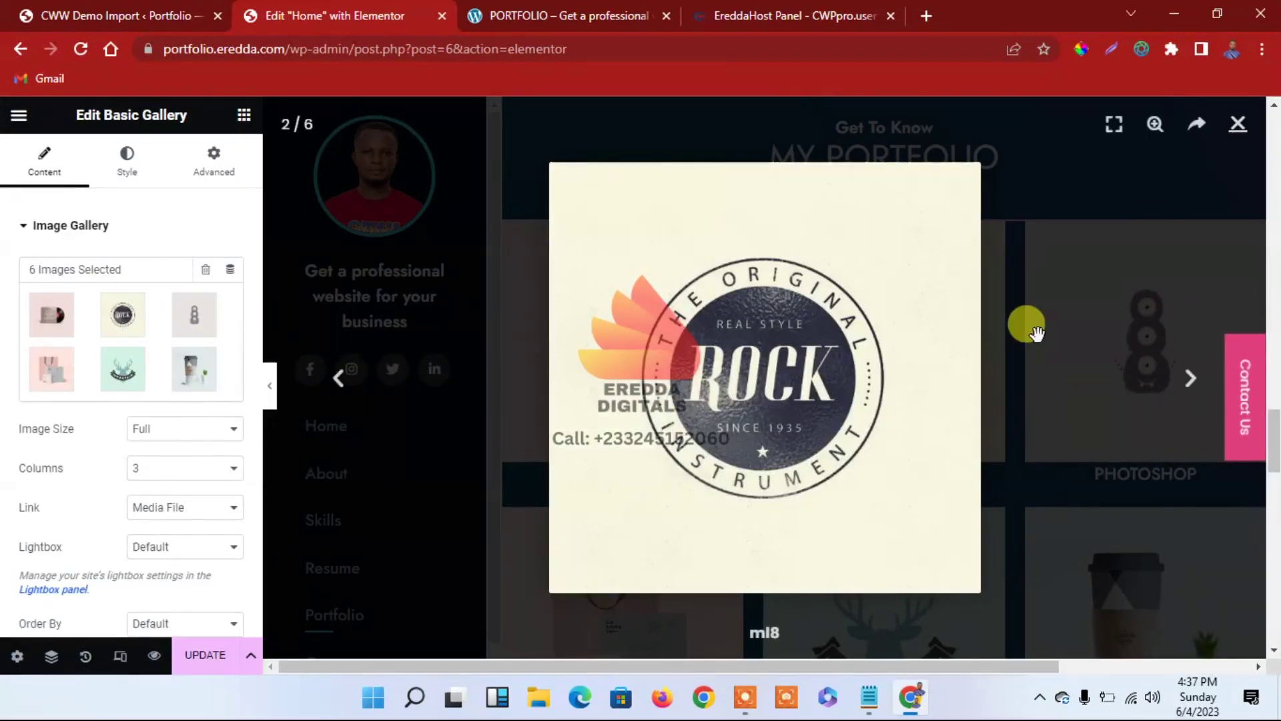
{"action": "left_click", "coordinate": [1238, 124]}
{"action": "left_click_drag", "start_coordinate": [1274, 475], "coordinate": [1274, 561]}
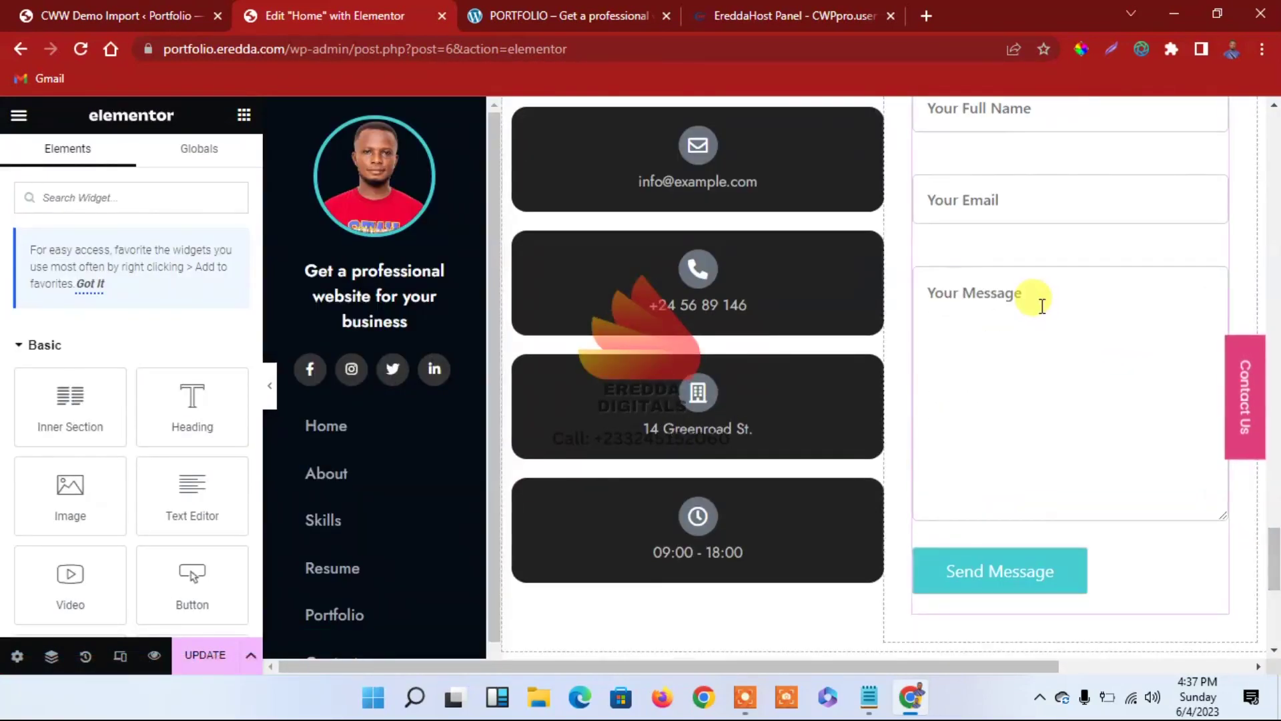
Select the phone number and email contact cards
{"action": "left_click", "coordinate": [684, 304]}
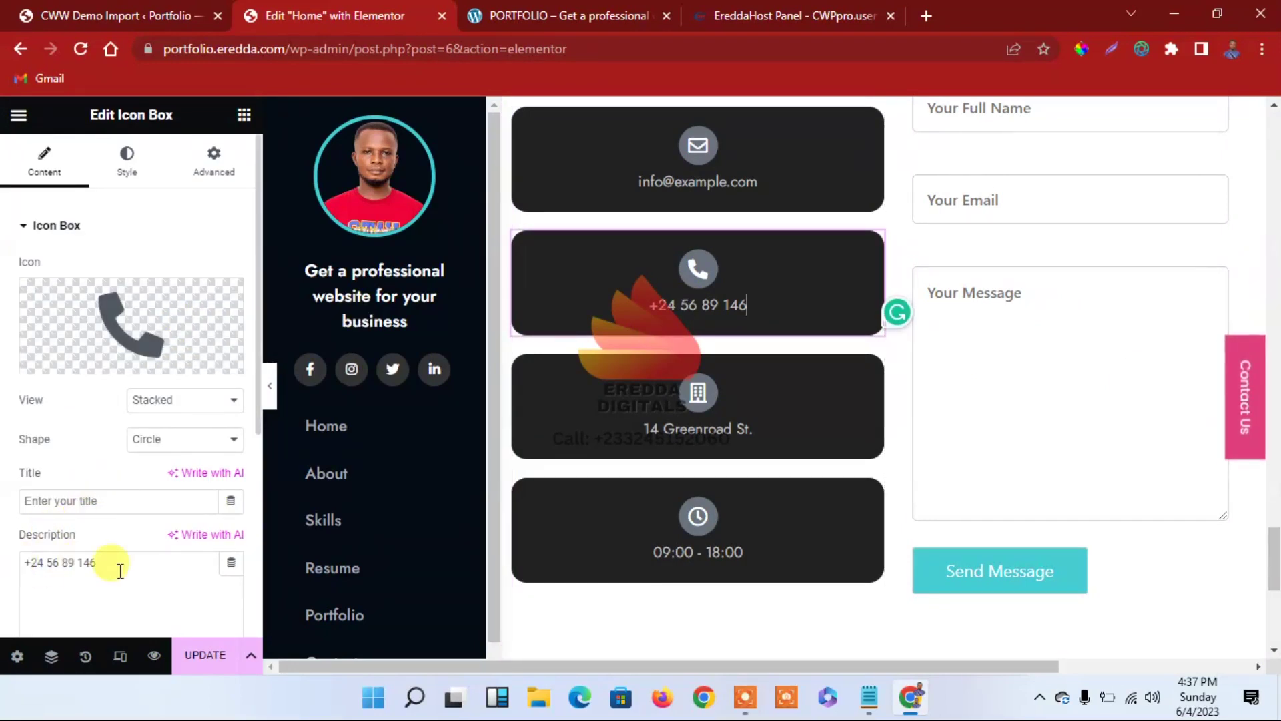
{"action": "left_click", "coordinate": [669, 171]}
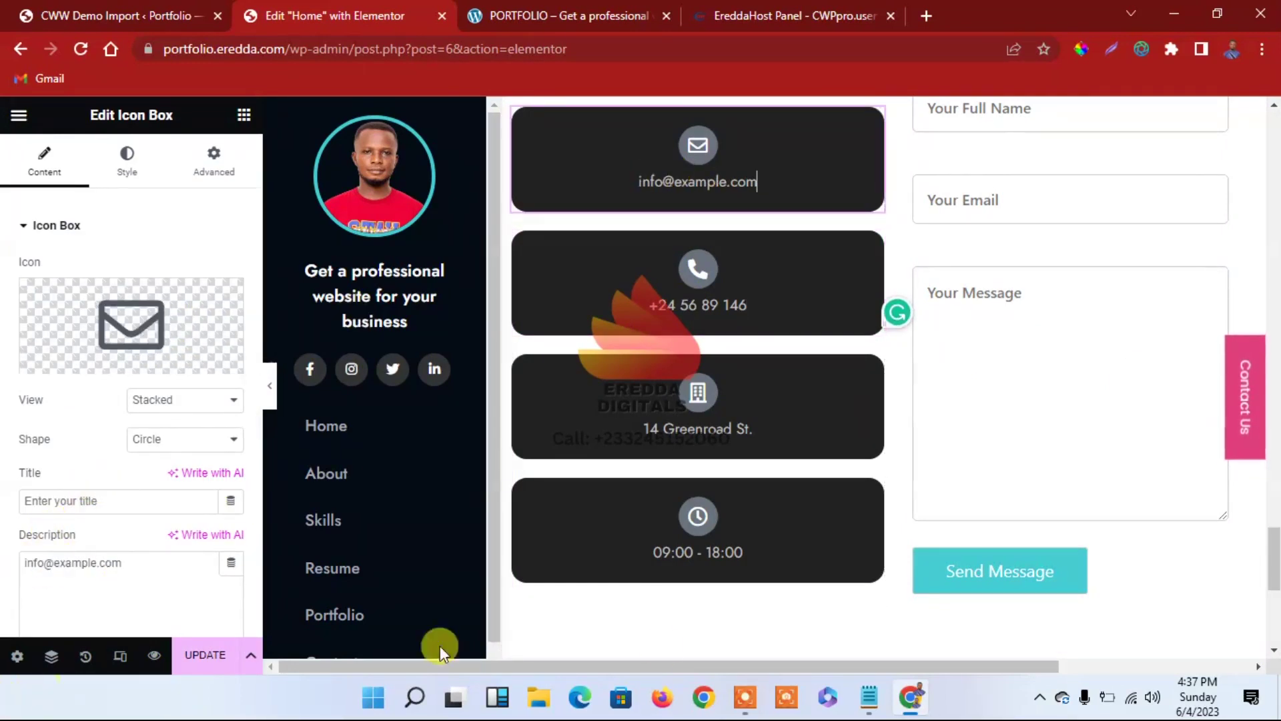
{"action": "mouse_move", "coordinate": [1274, 561]}
{"action": "left_mouse_down"}
{"action": "mouse_move", "coordinate": [1270, 659]}
{"action": "mouse_move", "coordinate": [1258, 580]}
{"action": "left_mouse_up"}
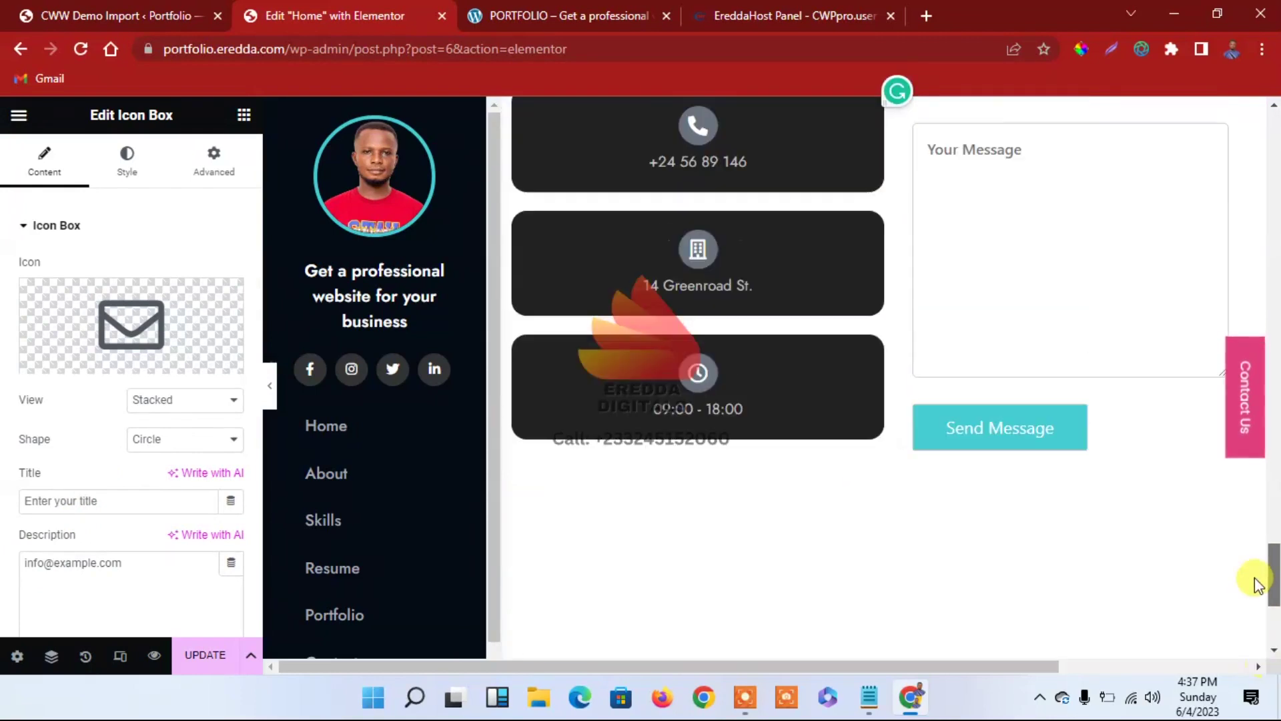
Select the contact form shortcode widget, check its Advanced tab, and return to Content
{"action": "left_click", "coordinate": [1068, 430]}
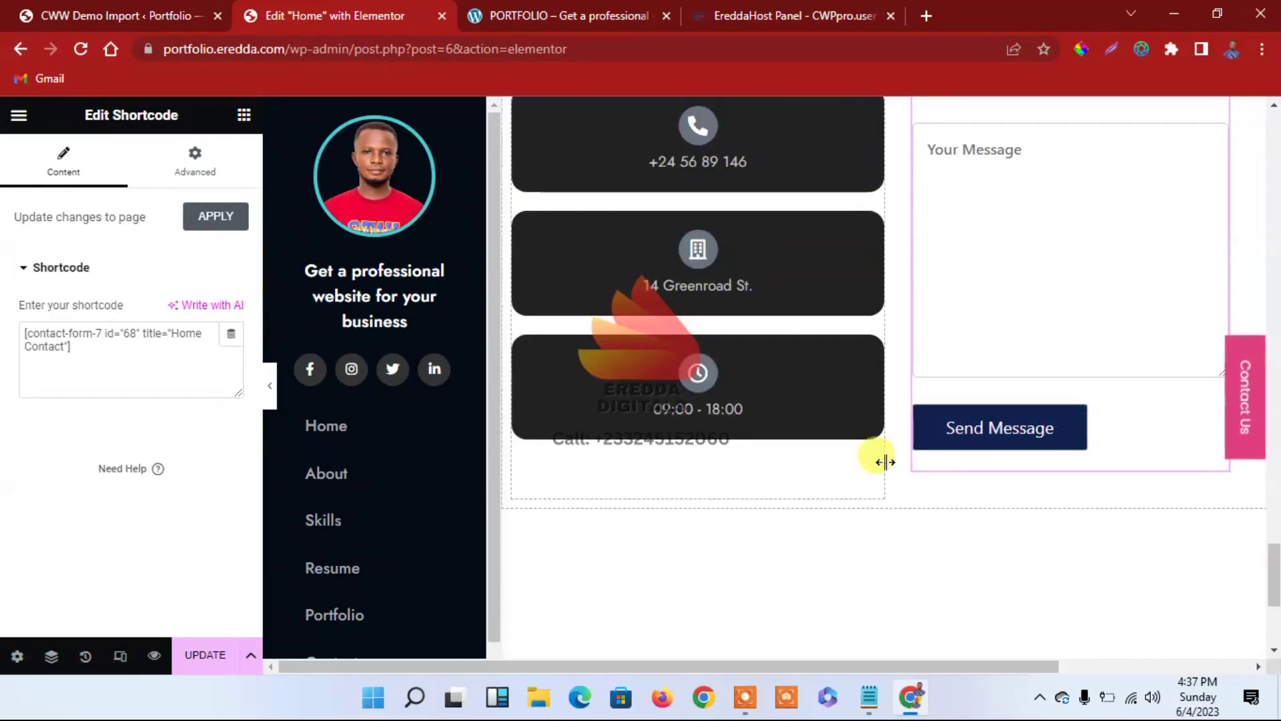
{"action": "left_click", "coordinate": [188, 164]}
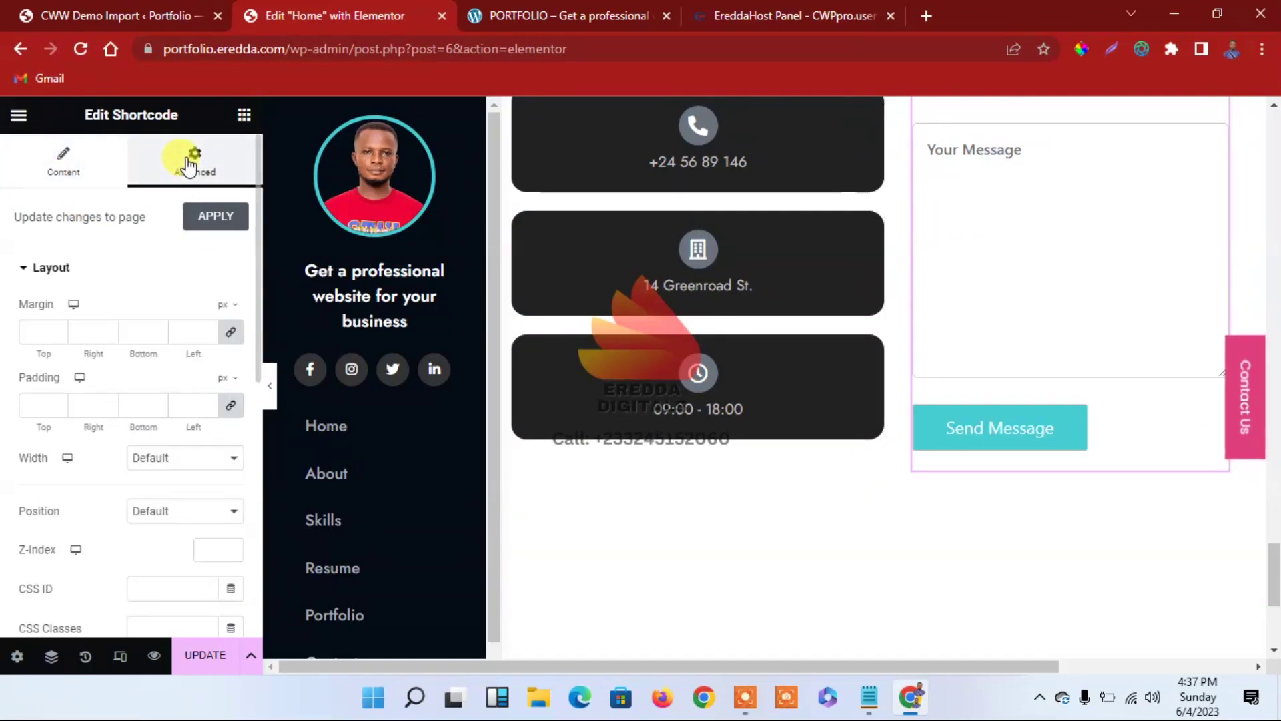
{"action": "left_click", "coordinate": [64, 159]}
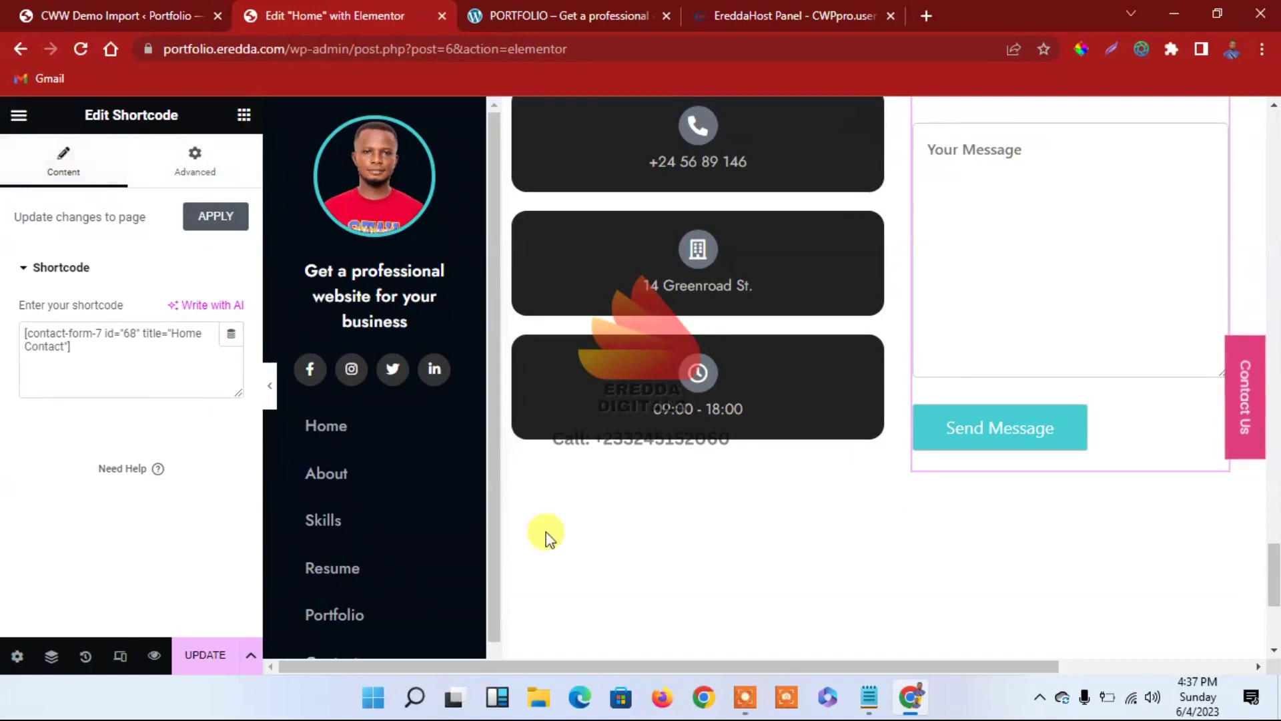
{"action": "mouse_move", "coordinate": [1273, 577]}
{"action": "left_mouse_down"}
{"action": "mouse_move", "coordinate": [1274, 507]}
{"action": "mouse_move", "coordinate": [1273, 588]}
{"action": "left_mouse_up"}
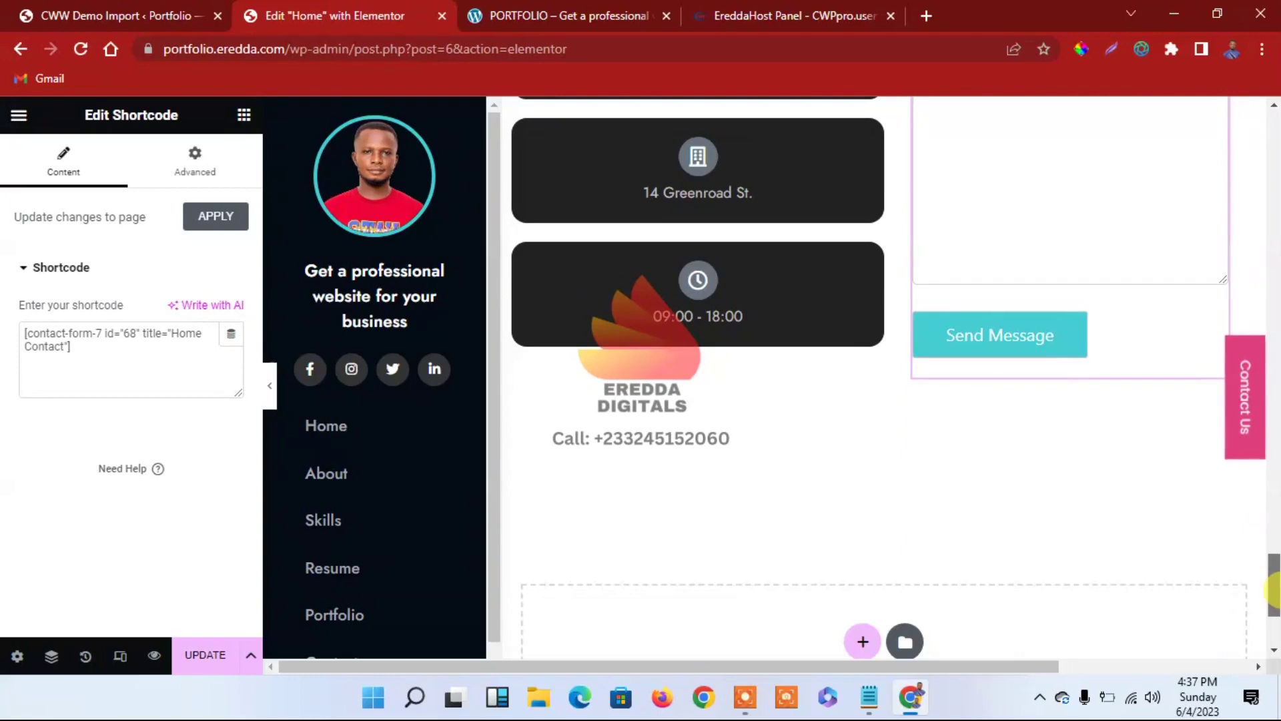
{"action": "left_click_drag", "start_coordinate": [1273, 588], "coordinate": [1275, 547]}
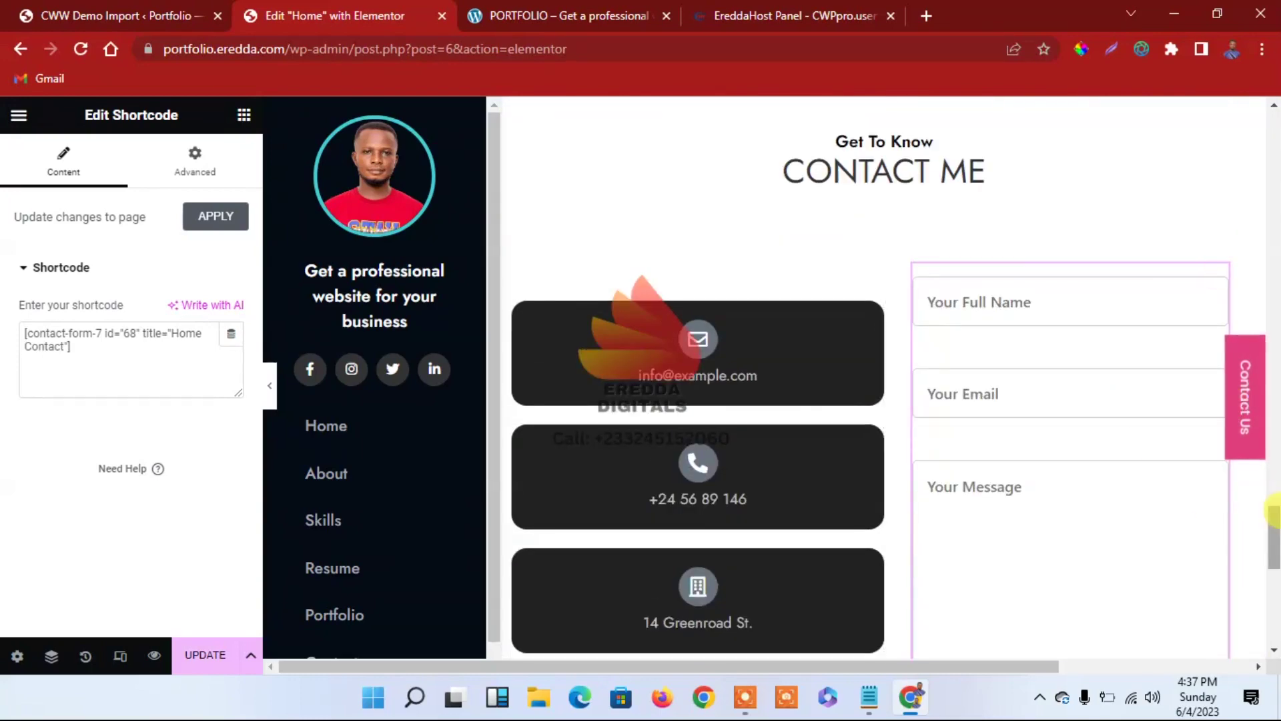
{"action": "left_click_drag", "start_coordinate": [1275, 551], "coordinate": [1194, 95]}
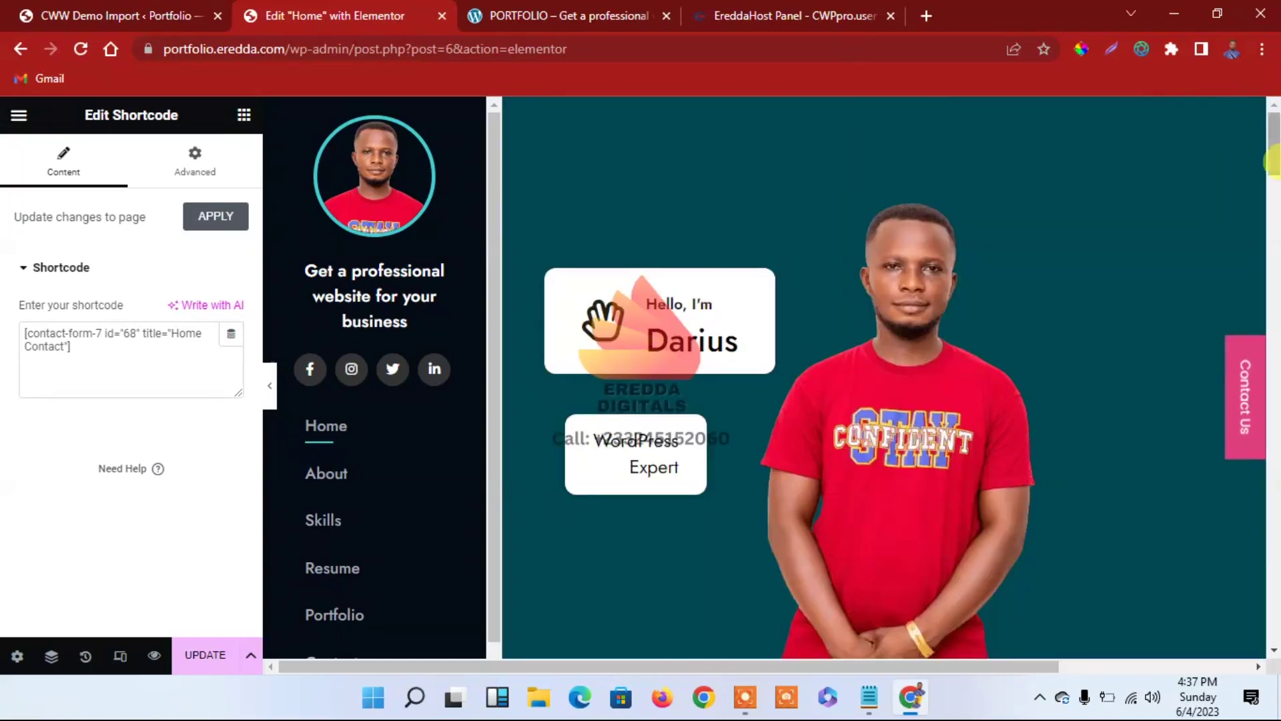
{"action": "left_click_drag", "start_coordinate": [1271, 117], "coordinate": [1271, 585]}
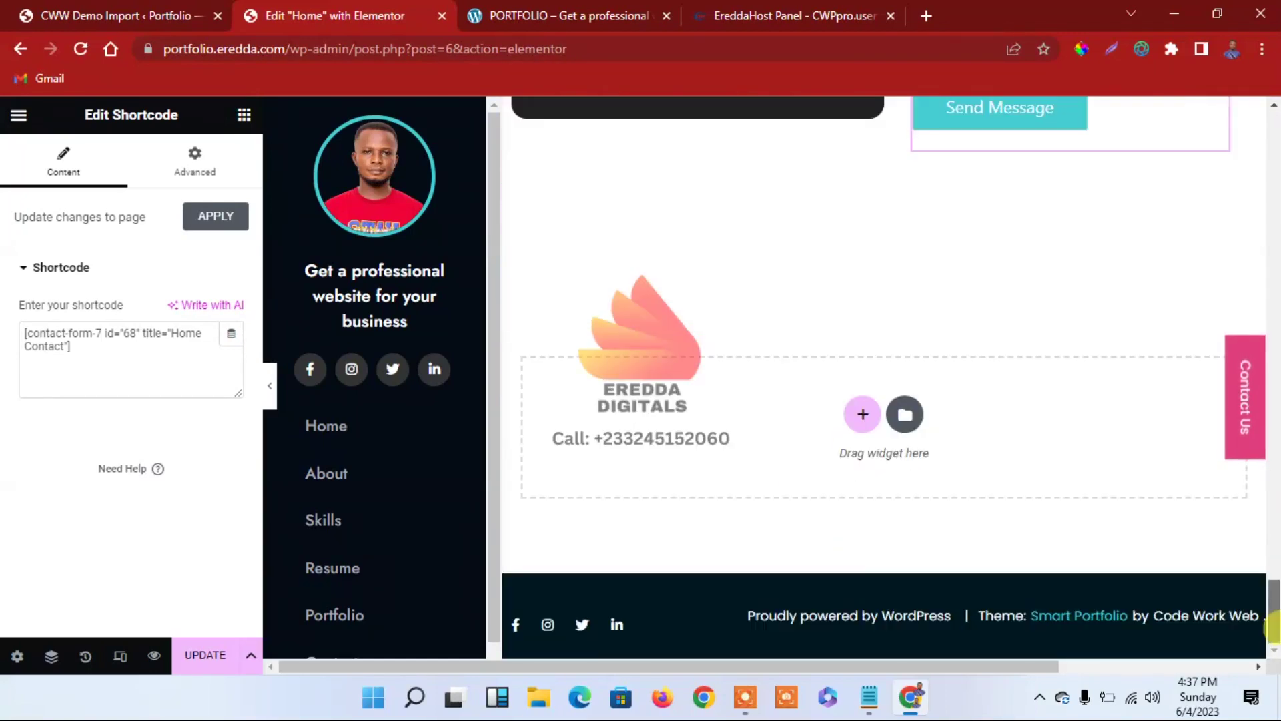